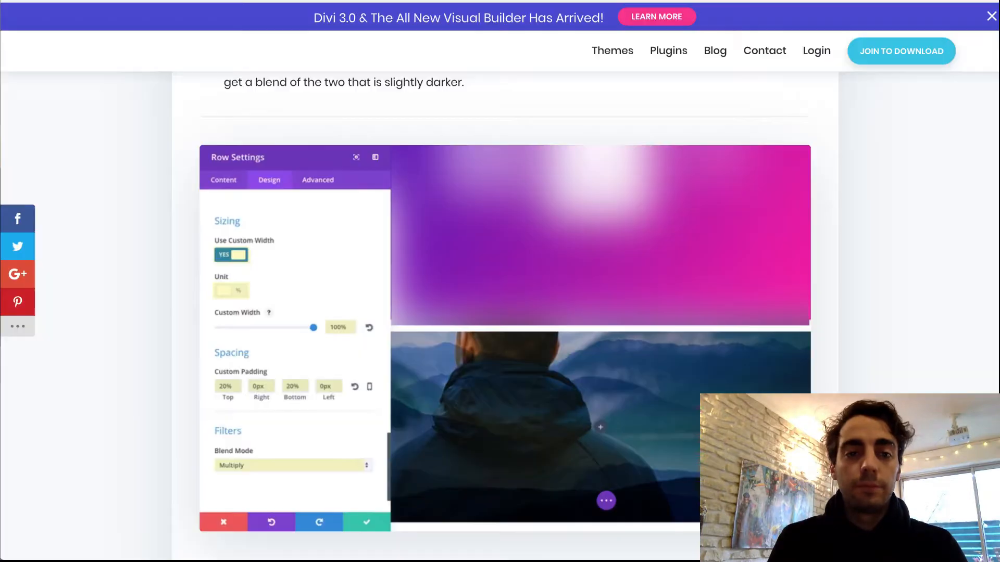
# Find the tutorial's part on adding a regular section with a one-column row and select its first gradient colour, #0ac9ff.
pyautogui.scroll(-20, 437, 499)
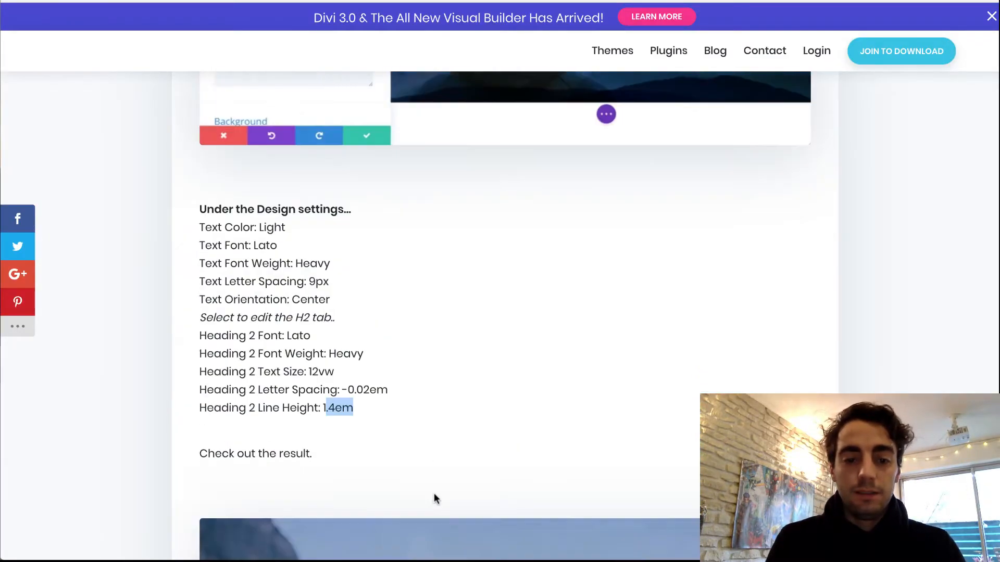
pyautogui.scroll(-7, 435, 494)
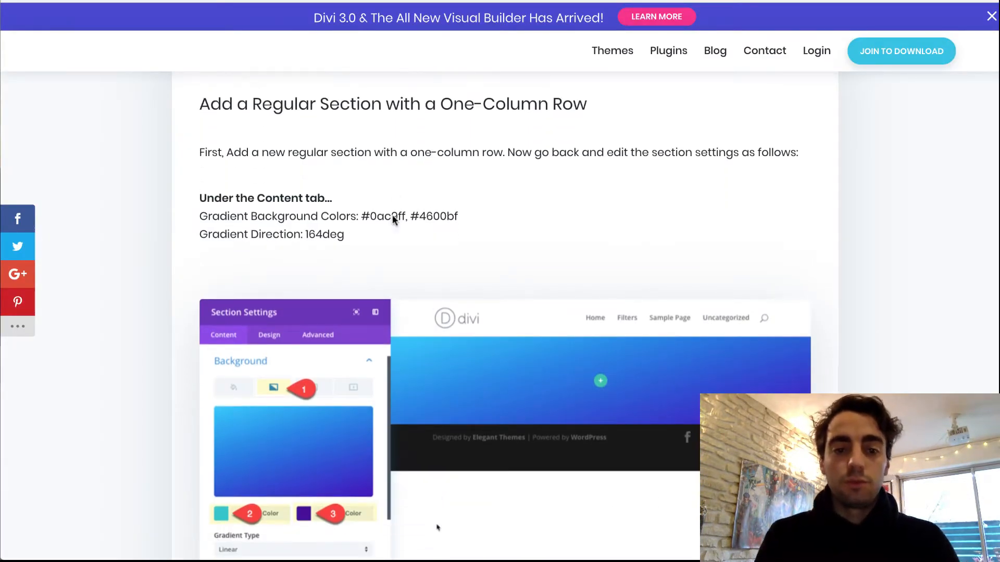
pyautogui.moveTo(362, 215); pyautogui.dragTo(409, 213)
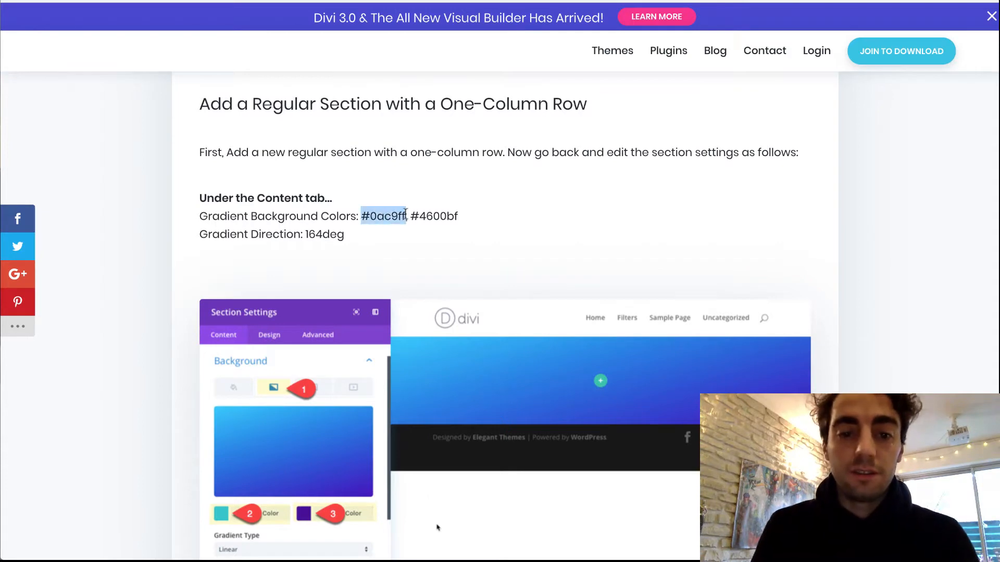
# Switch to the Divi Visual Builder page and insert a normal section with an empty one-column row directly below the Travel section.
pyautogui.click(500, 1)
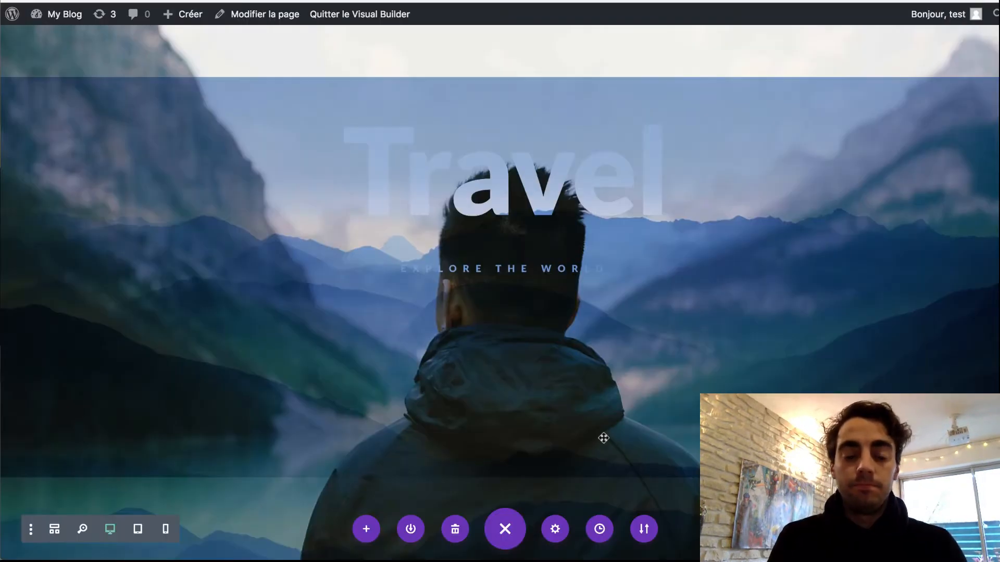
pyautogui.scroll(-3, 603, 437)
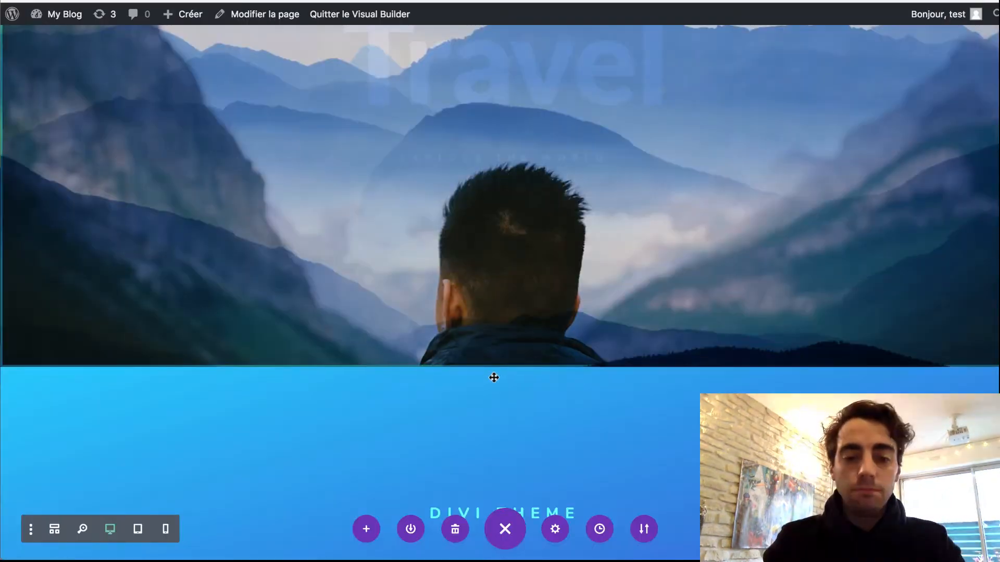
pyautogui.moveTo(493, 373)
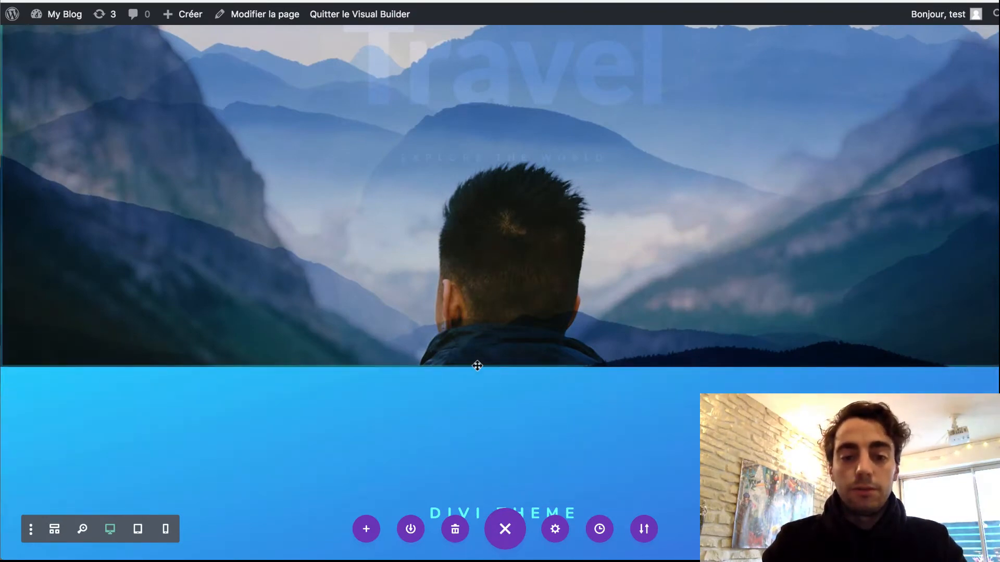
pyautogui.click(484, 368)
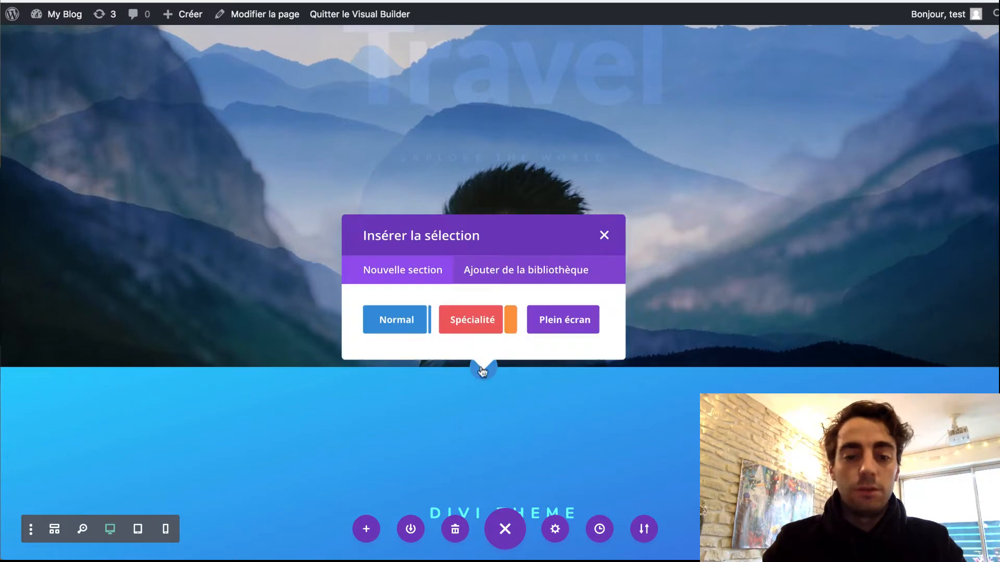
pyautogui.click(393, 325)
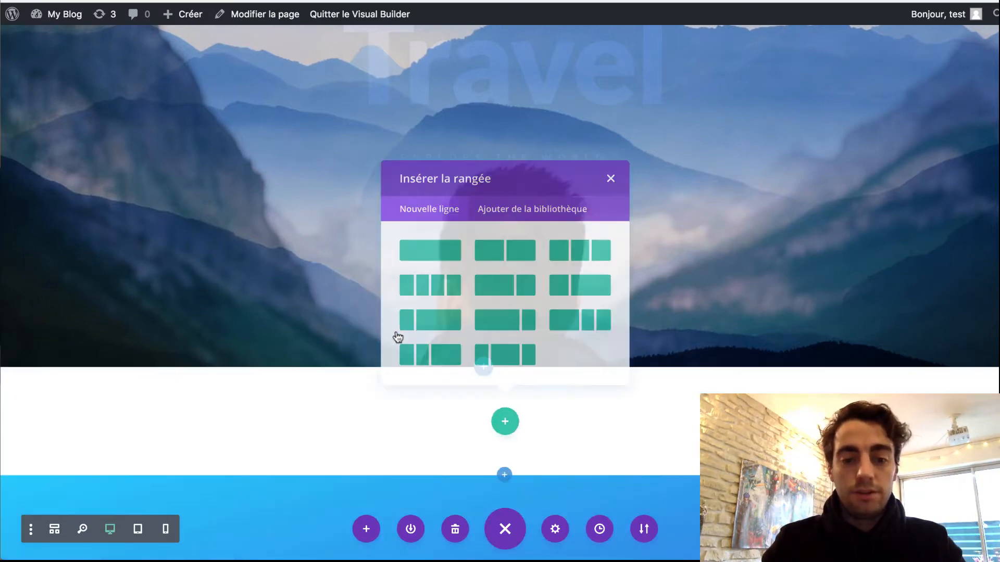
pyautogui.click(424, 264)
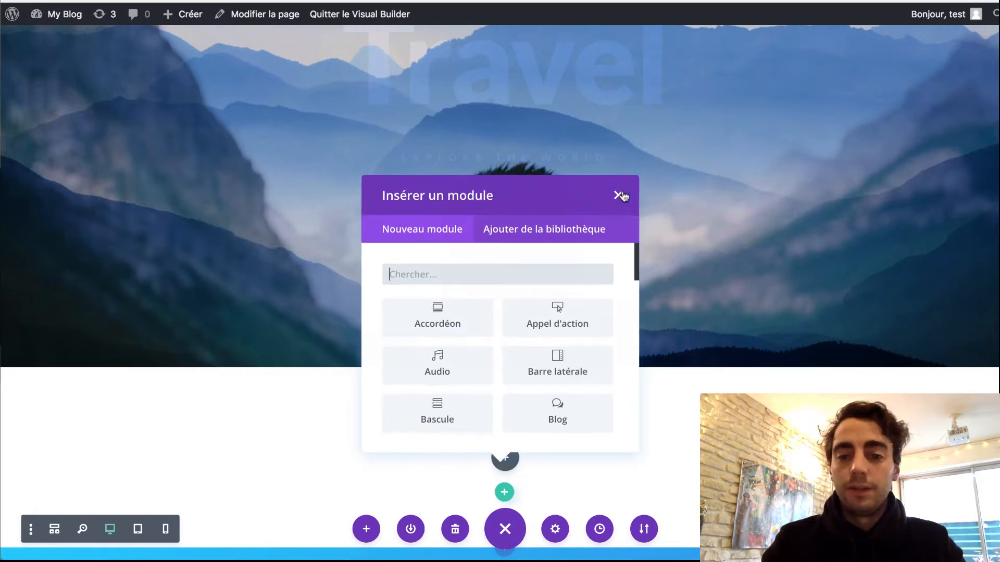
pyautogui.click(618, 196)
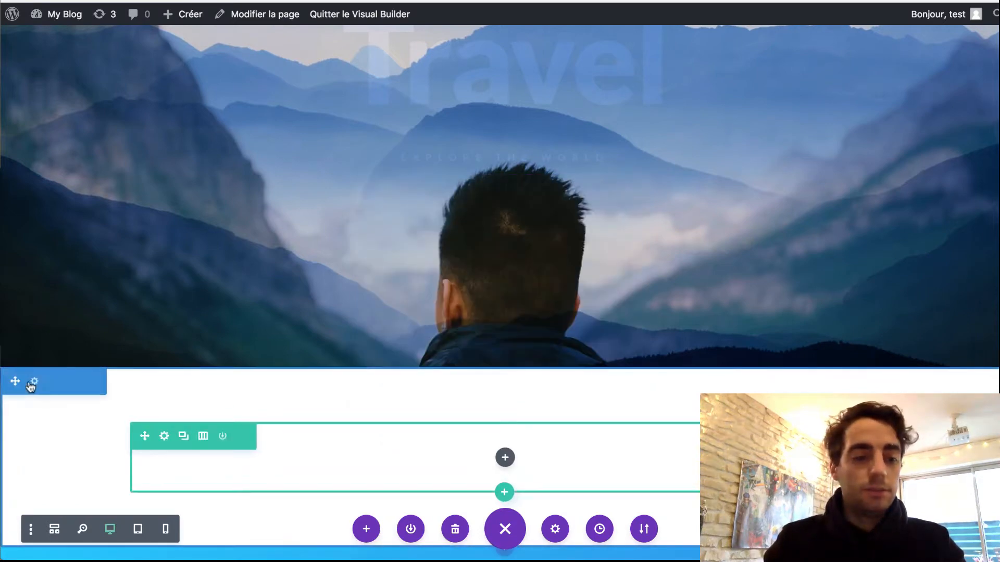
# Add a gradient background to the new section in its settings.
pyautogui.click(32, 384)
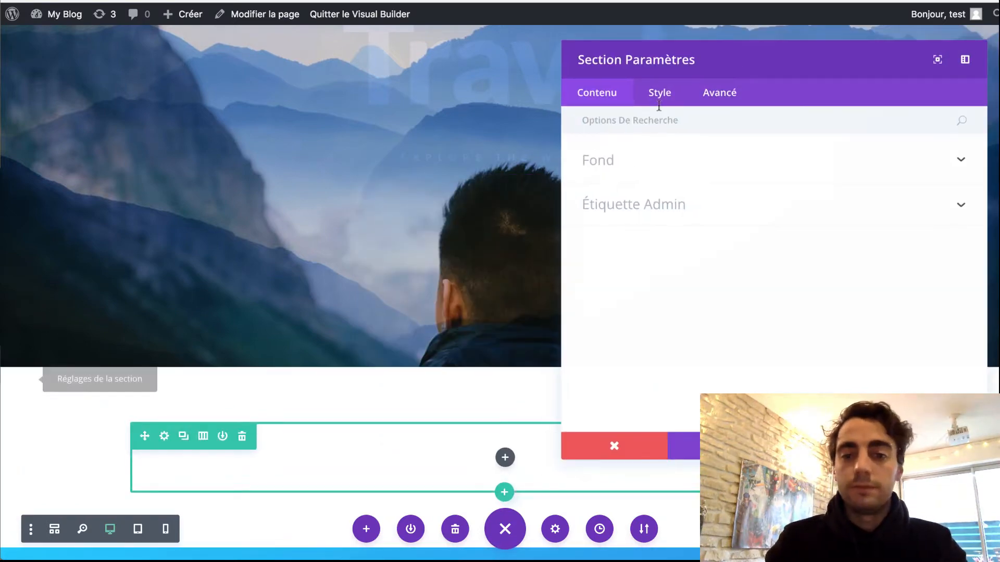
pyautogui.click(607, 161)
pyautogui.click(725, 209)
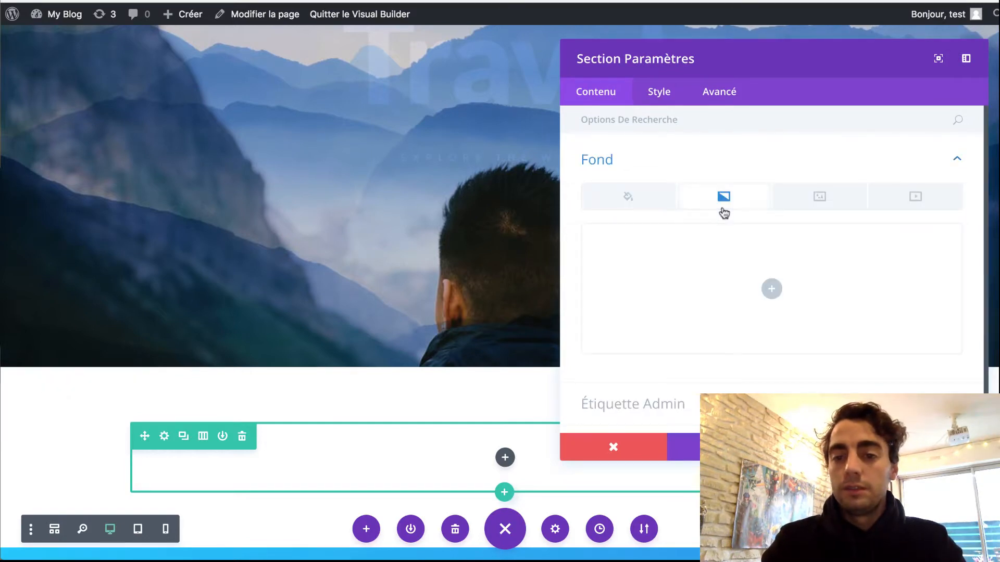
pyautogui.click(764, 287)
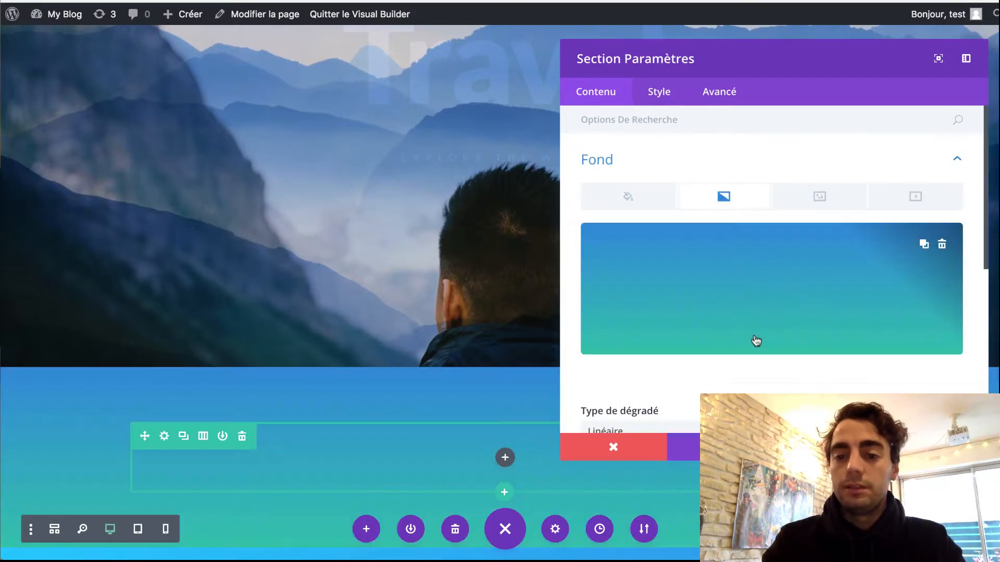
# Set the first colour of the section's background gradient to #0ac9ff.
pyautogui.scroll(-2, 657, 390)
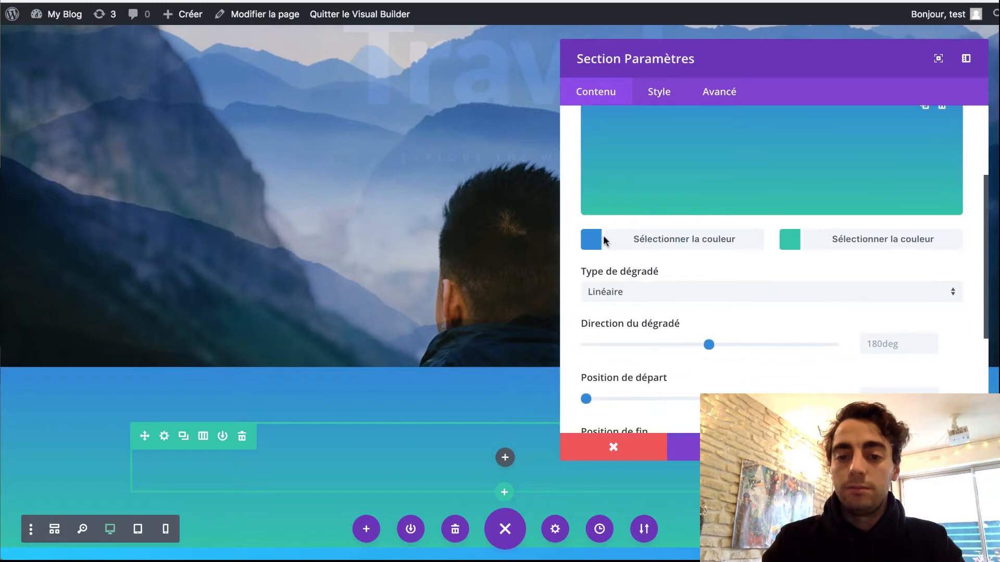
pyautogui.click(591, 239)
pyautogui.scroll(3, 646, 203)
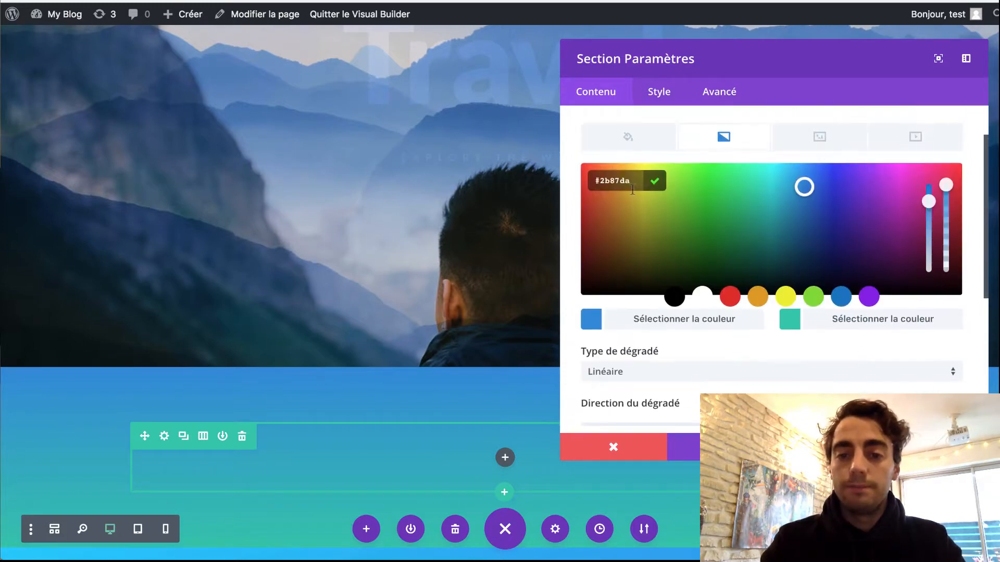
pyautogui.doubleClick(626, 182)
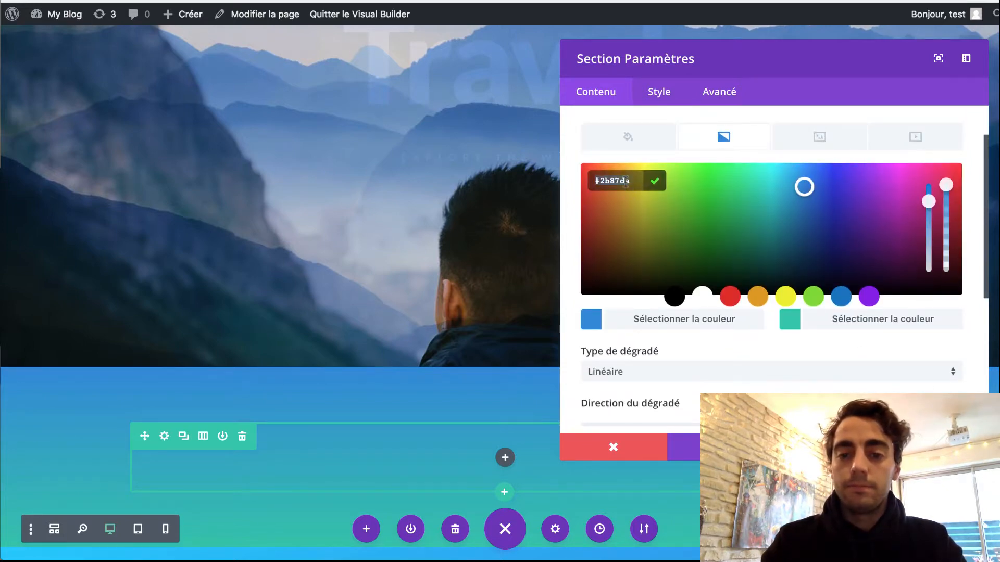
pyautogui.hotkey('ctrl', 'v')
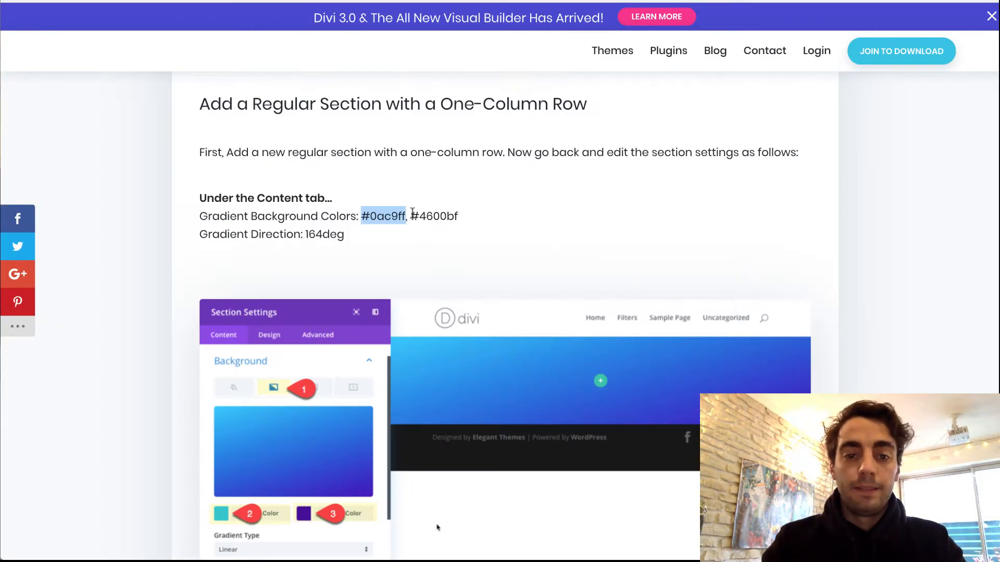
# Copy the second gradient colour from the tutorial and set the section gradient's second colour to #4600bf.
pyautogui.moveTo(411, 216); pyautogui.dragTo(481, 218)
pyautogui.hotkey('ctrl', 'c')
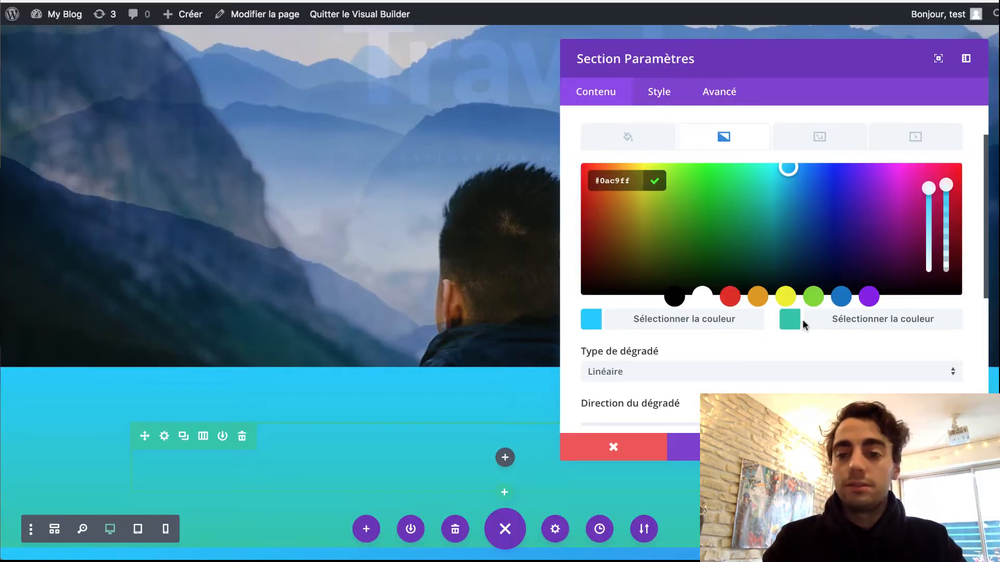
pyautogui.click(789, 322)
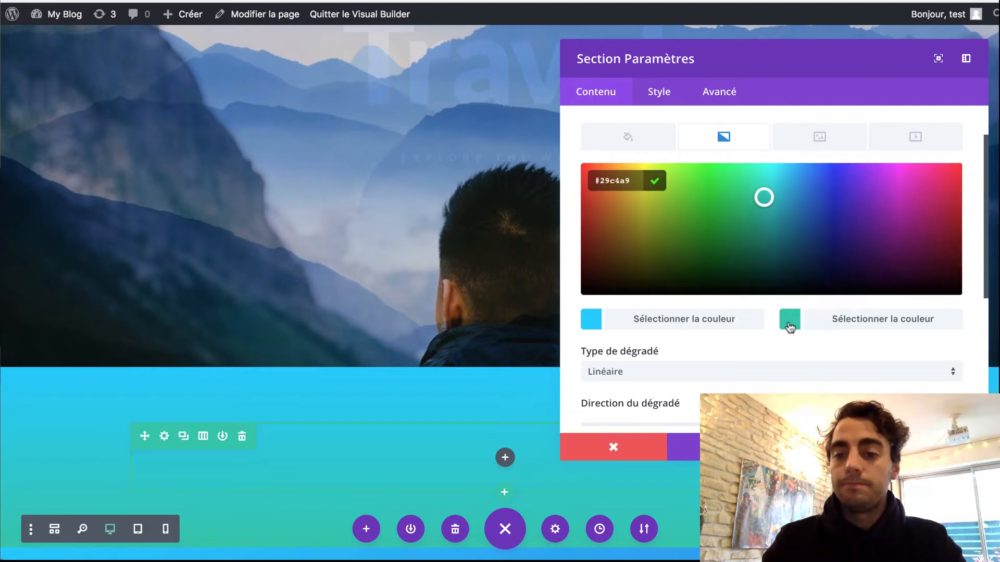
pyautogui.doubleClick(618, 181)
pyautogui.hotkey('ctrl', 'v')
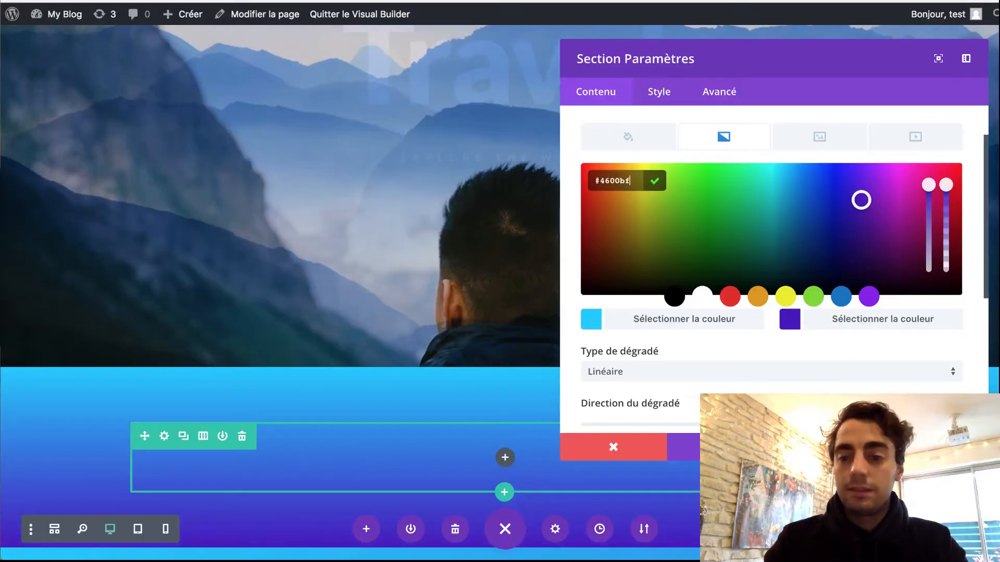
# Set the section's gradient direction to 164deg.
pyautogui.scroll(-2, 832, 368)
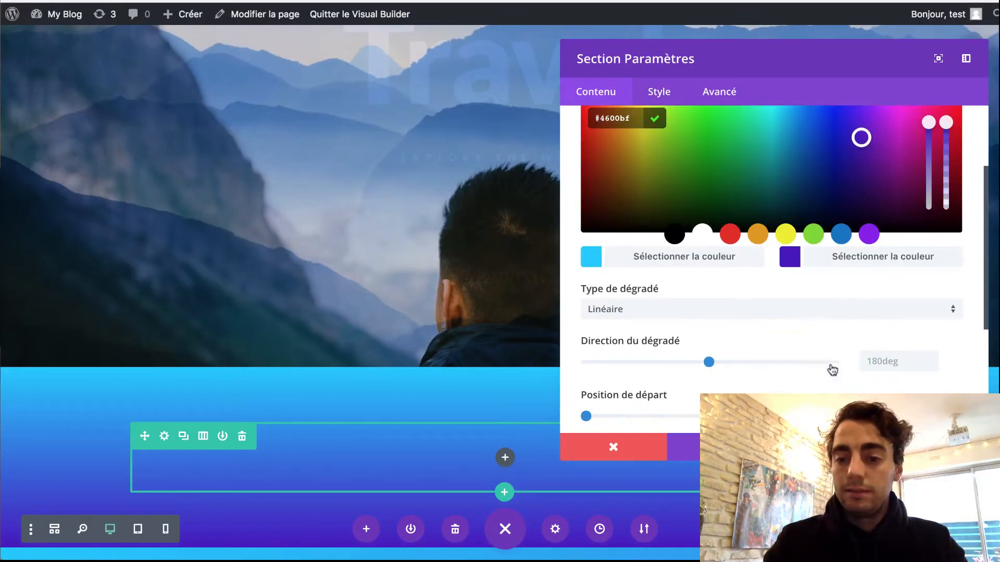
pyautogui.click(873, 360)
pyautogui.write('164')
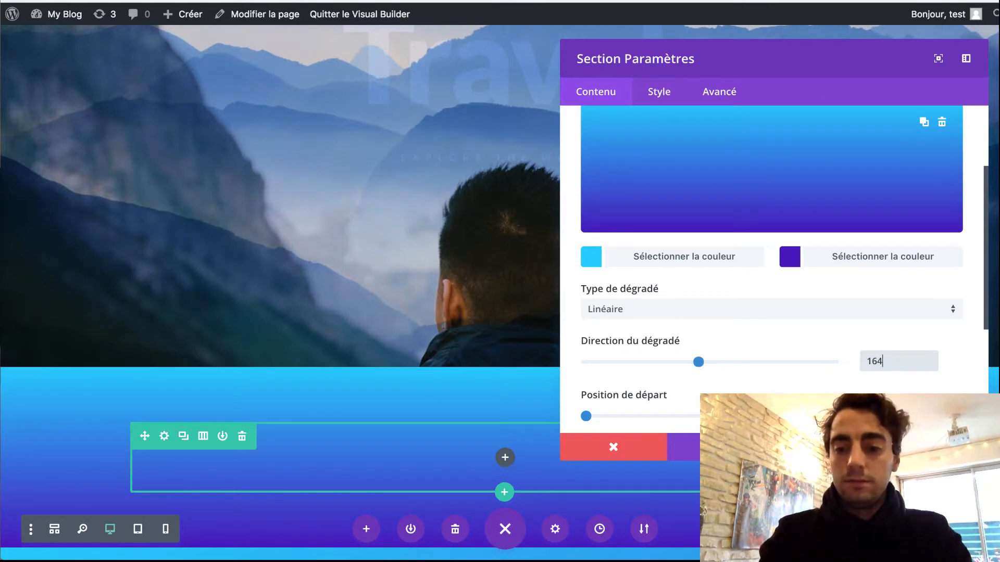
pyautogui.click(908, 384)
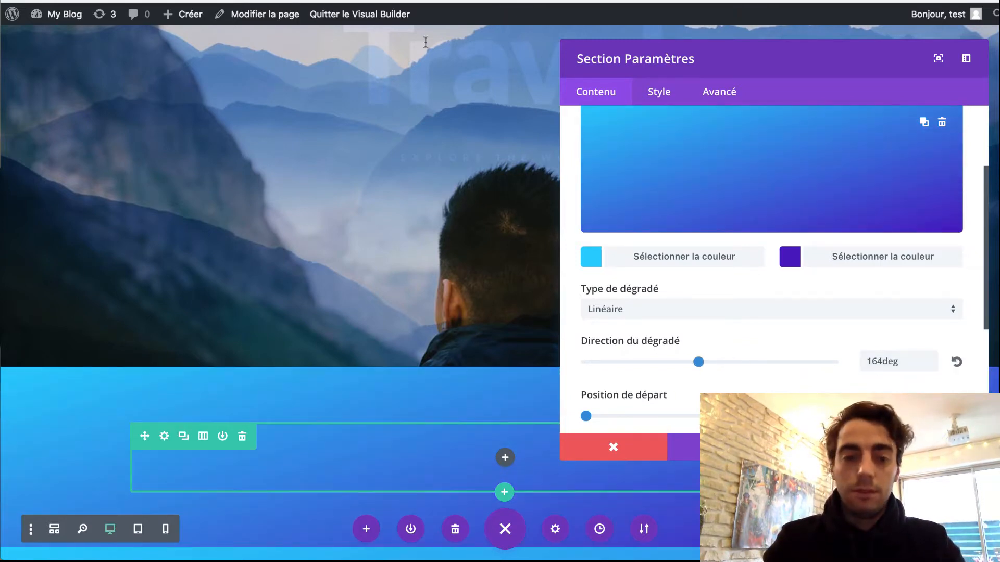
# Look up the section's padding in the tutorial and set its custom padding to 0px on the top, right, bottom and left.
pyautogui.hotkey('ctrl', 'Tab')
pyautogui.scroll(-5, 467, 315)
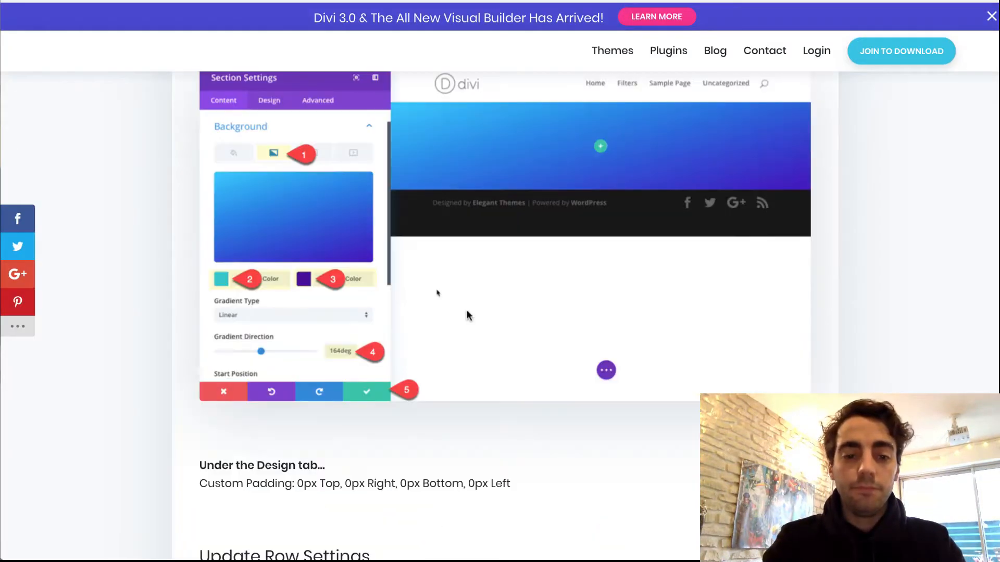
pyautogui.scroll(-5, 467, 314)
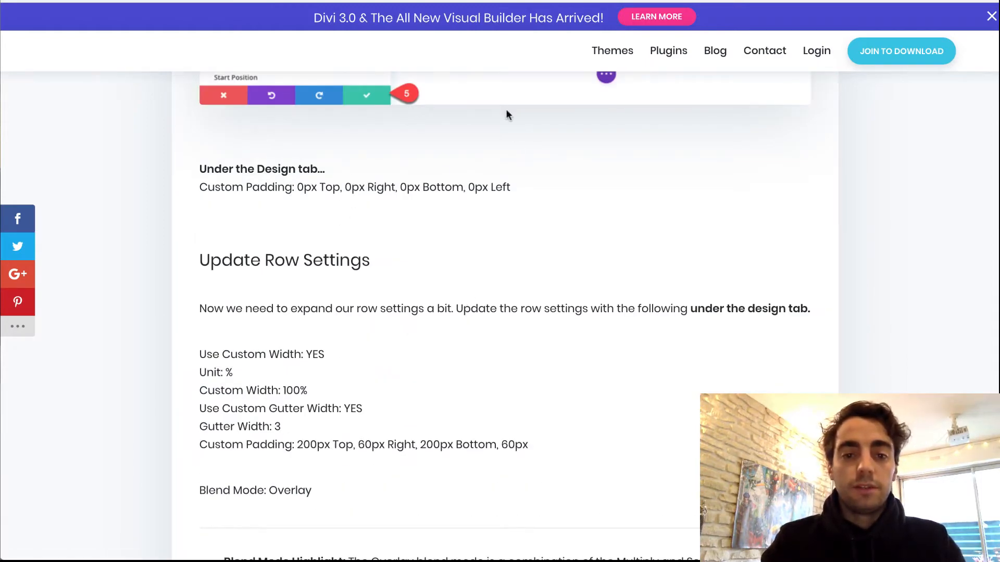
pyautogui.press('super+Tab')
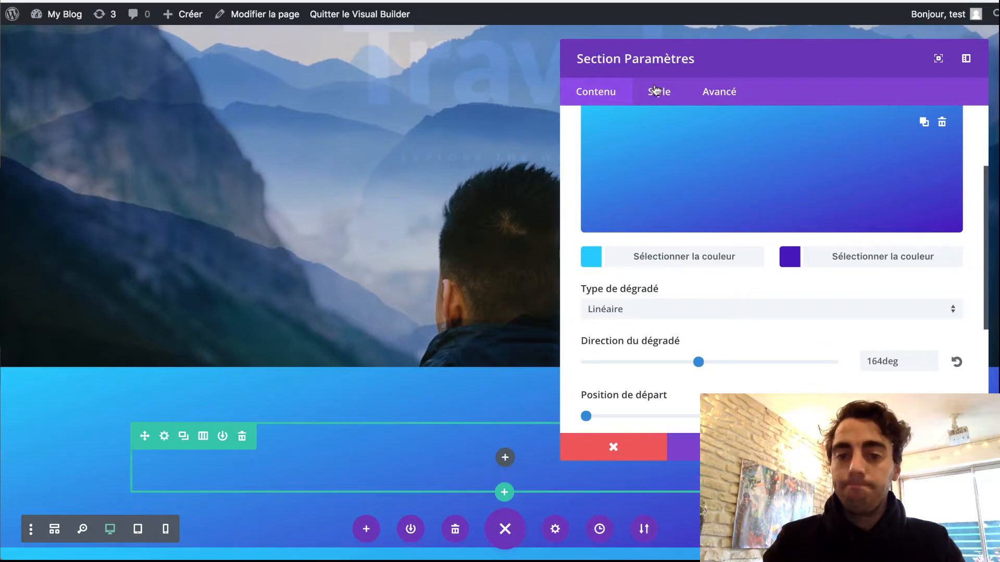
pyautogui.click(654, 91)
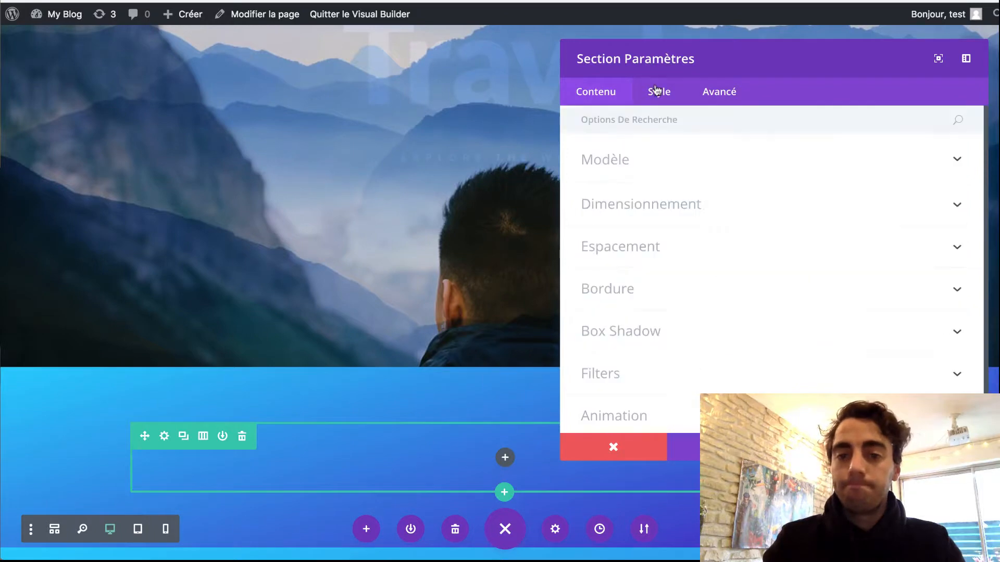
pyautogui.click(646, 248)
pyautogui.click(614, 248)
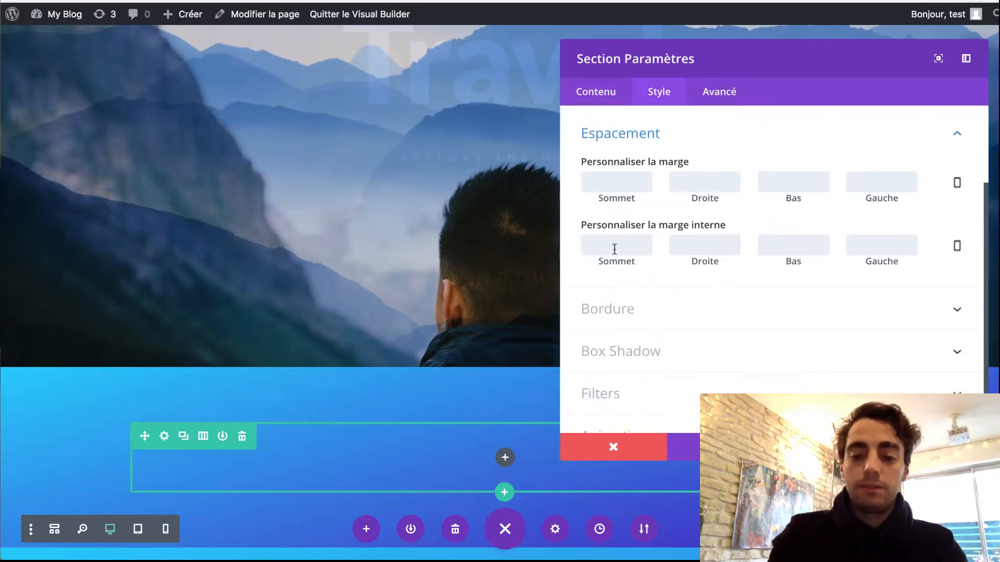
pyautogui.write('0')
pyautogui.press('Tab')
pyautogui.write('0')
pyautogui.press('Tab')
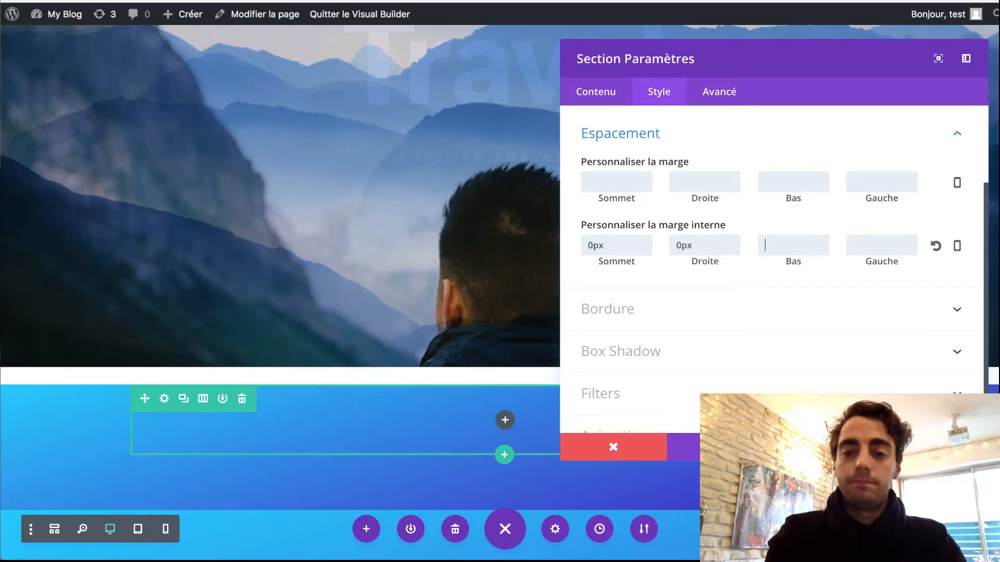
pyautogui.write('0')
pyautogui.press('Tab')
pyautogui.write('0')
pyautogui.press('Tab')
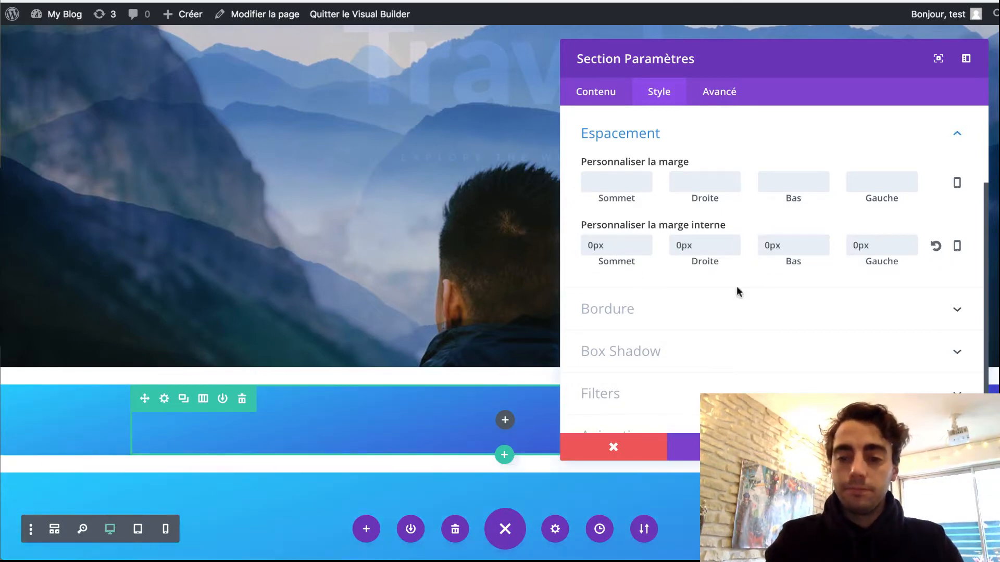
# Look up the row settings in the tutorial and close the section's settings.
pyautogui.hotkey('ctrl', 'Tab')
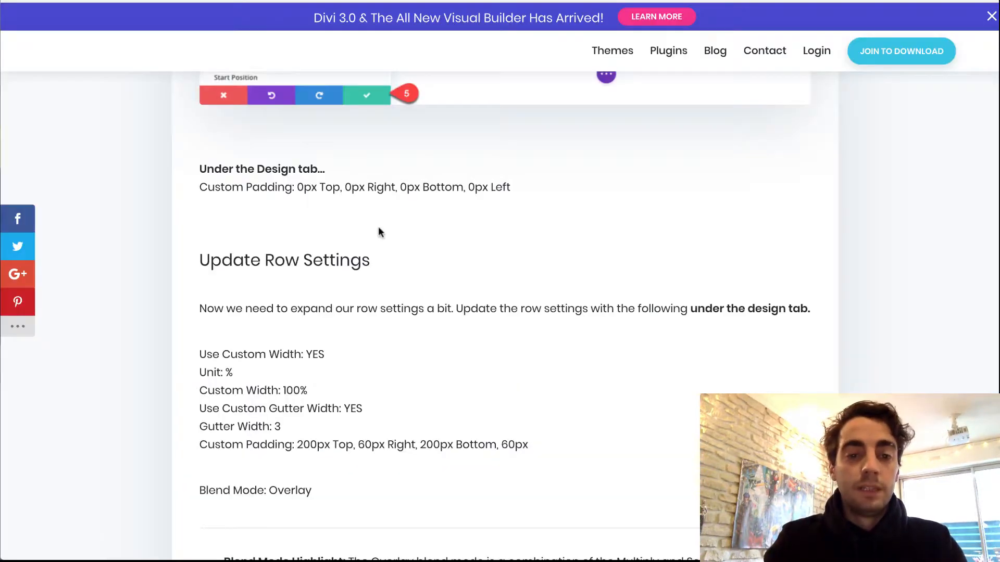
pyautogui.scroll(-2, 366, 296)
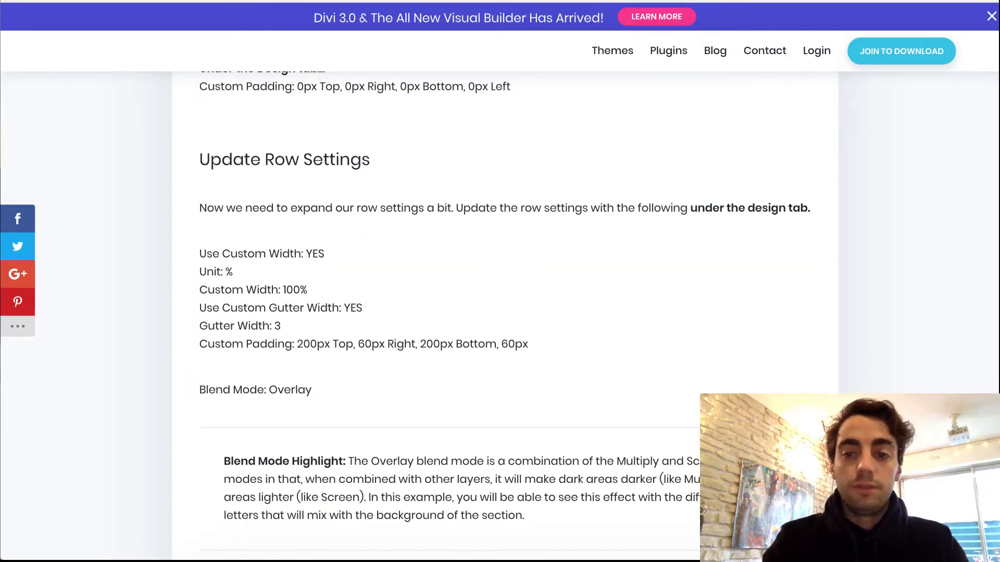
pyautogui.hotkey('ctrl', 'shift', 'Tab')
pyautogui.press('Escape')
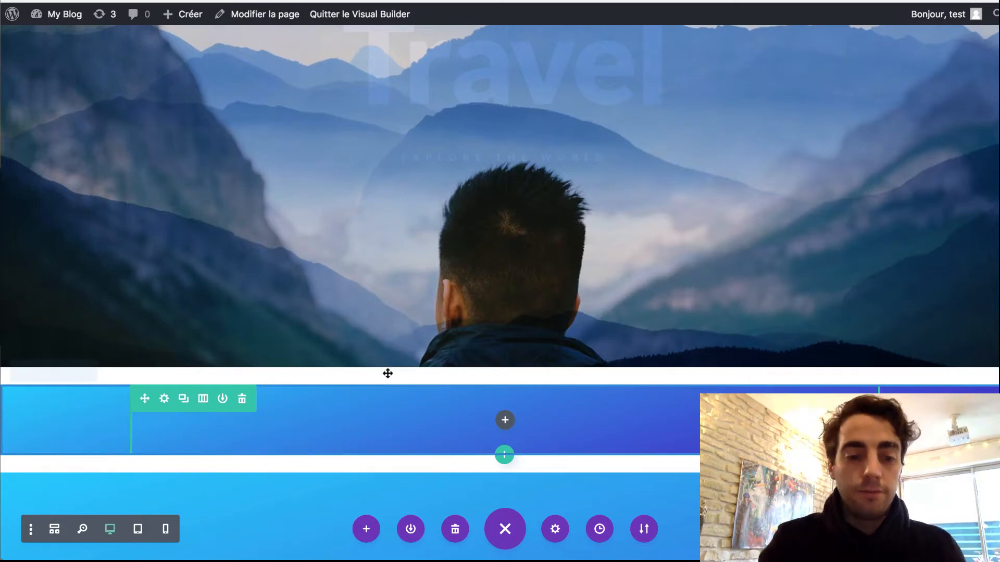
# Enable a custom width in the sizing options of the gradient section's row.
pyautogui.click(164, 400)
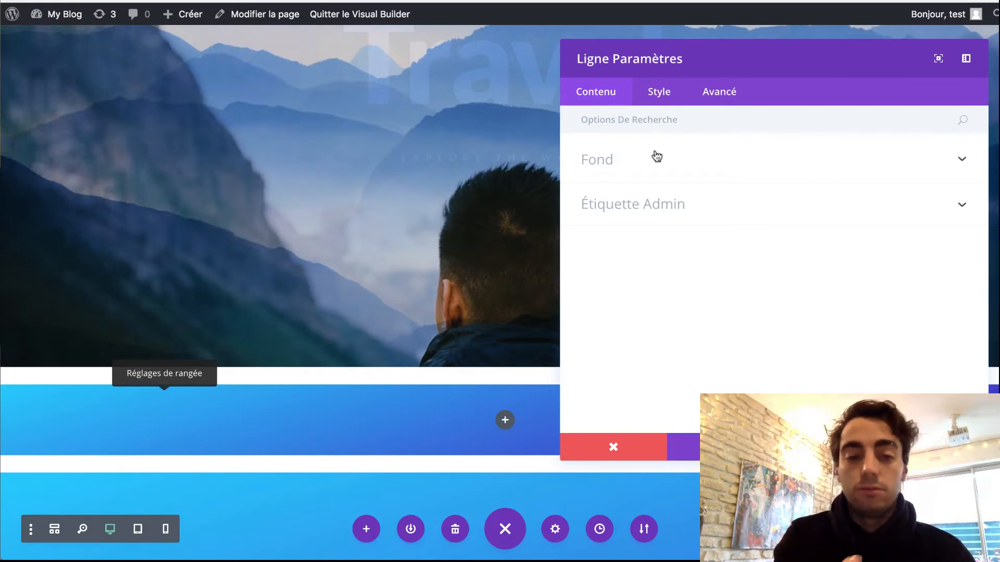
pyautogui.click(658, 93)
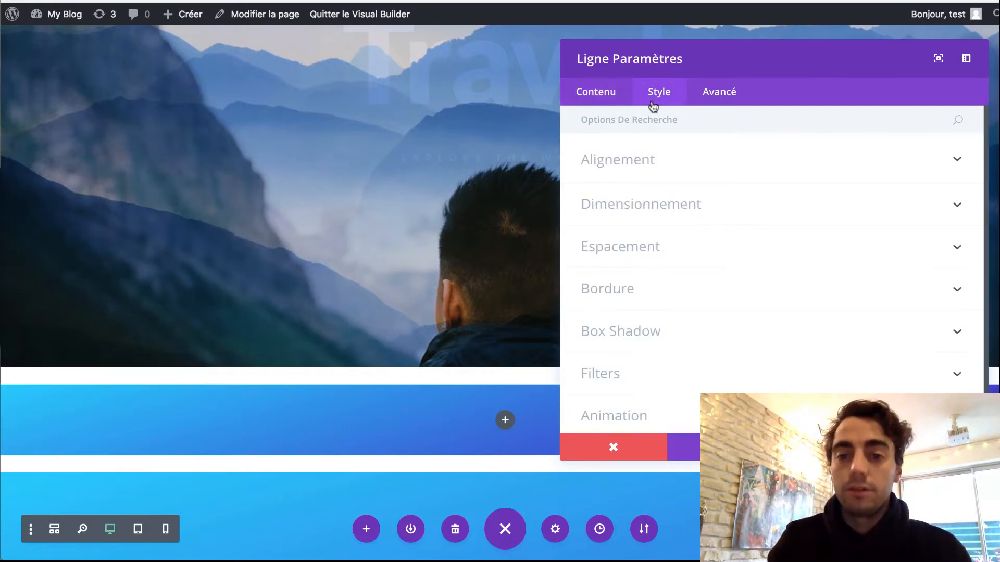
pyautogui.click(637, 215)
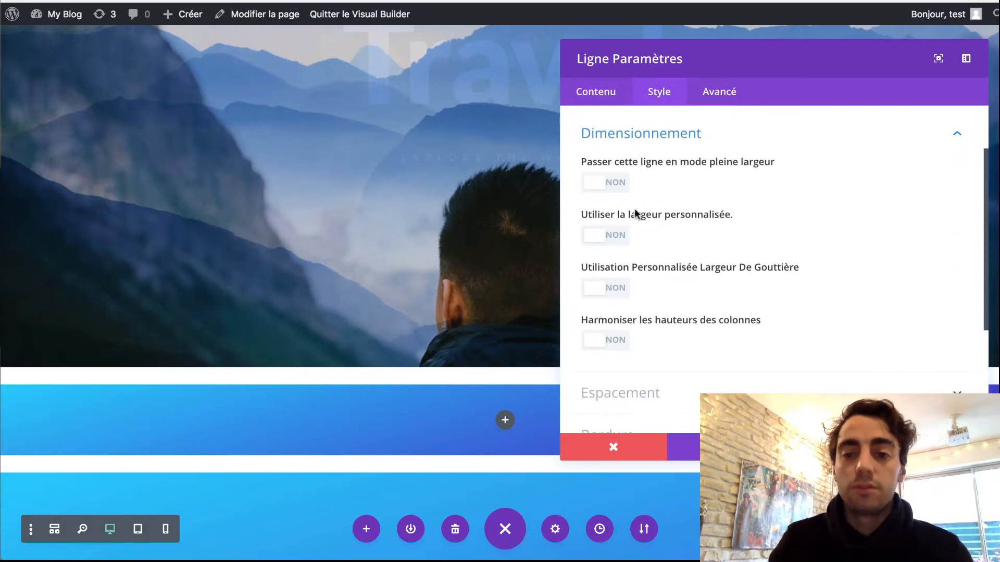
pyautogui.click(609, 237)
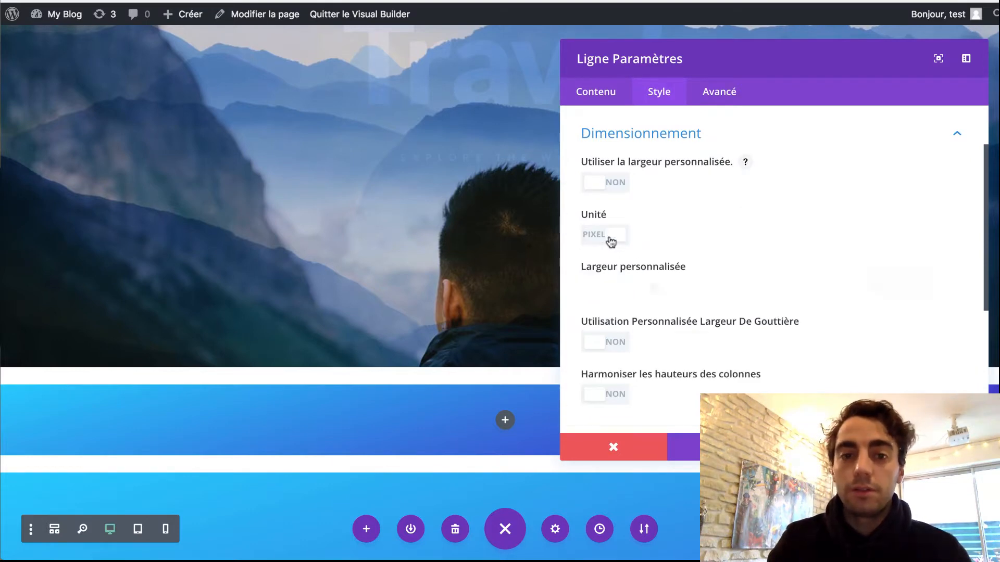
# Set the row's custom width to 100% with % as the unit and enable the custom gutter width.
pyautogui.hotkey('ctrl', 'Tab')
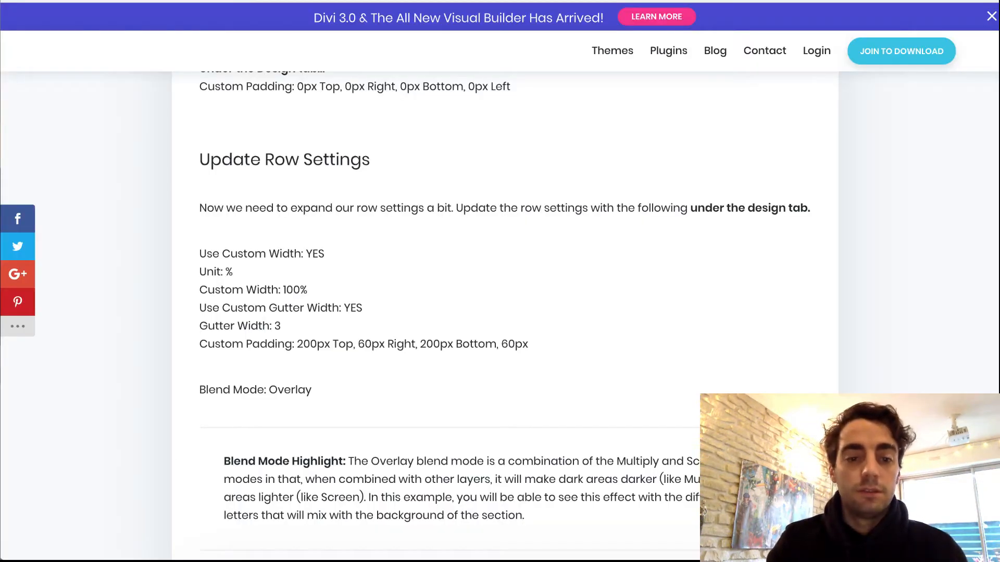
pyautogui.hotkey('ctrl', 'shift', 'Tab')
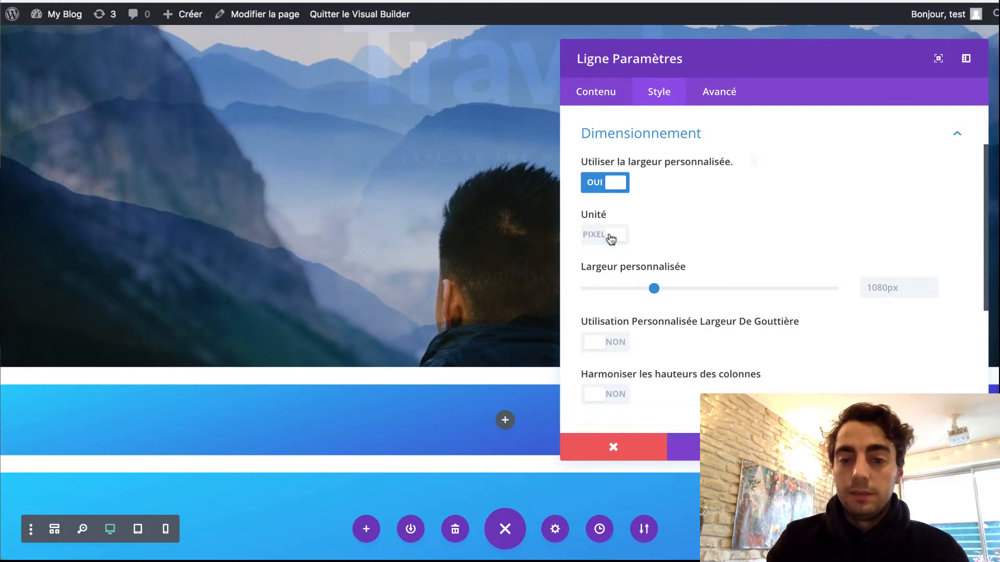
pyautogui.click(876, 288)
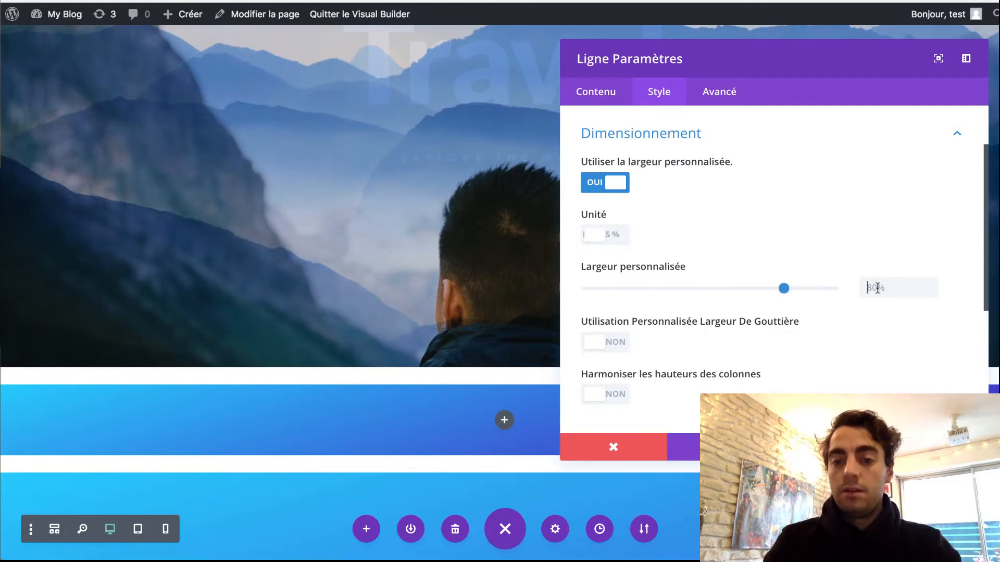
pyautogui.write('100')
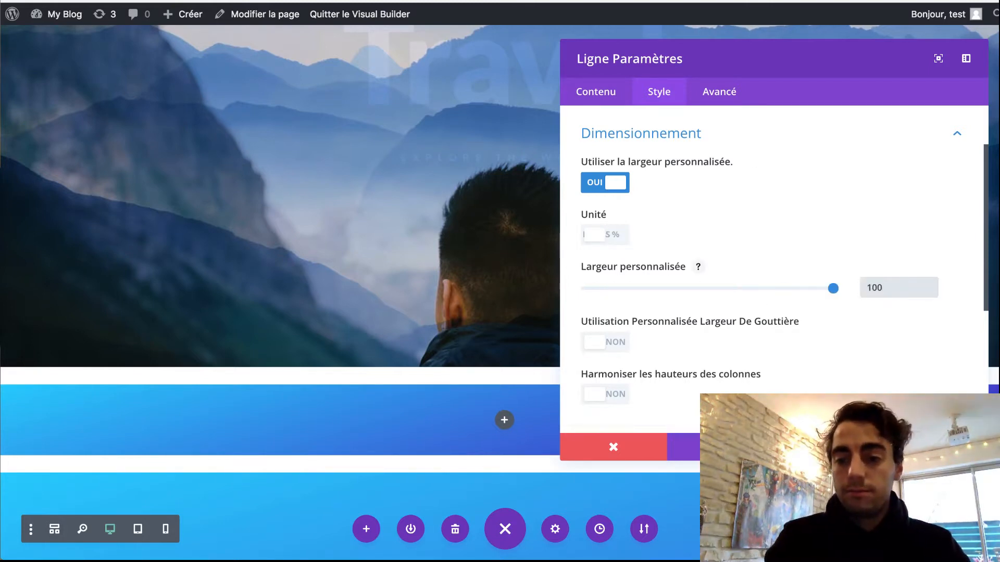
pyautogui.write('%')
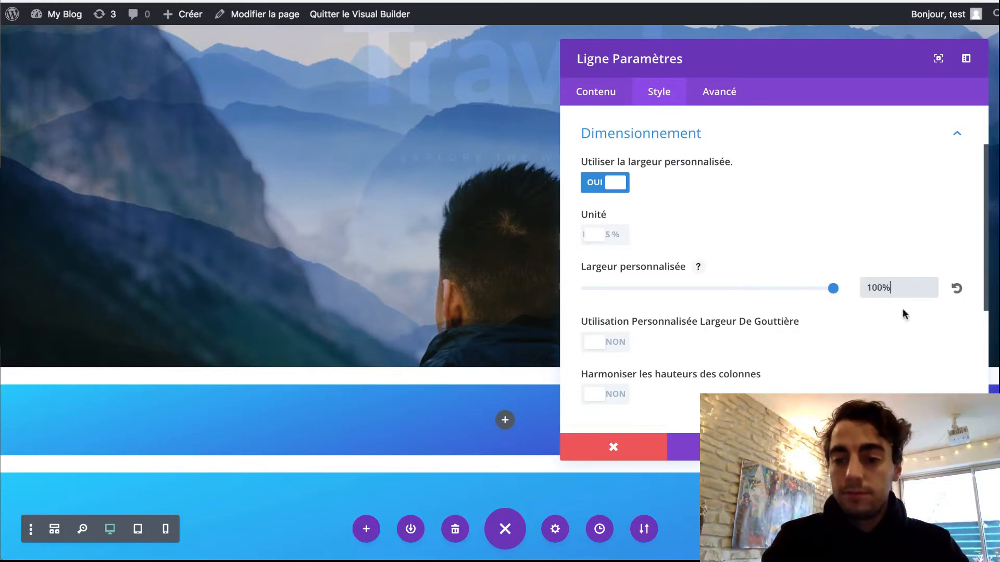
pyautogui.click(609, 345)
pyautogui.scroll(-2, 781, 369)
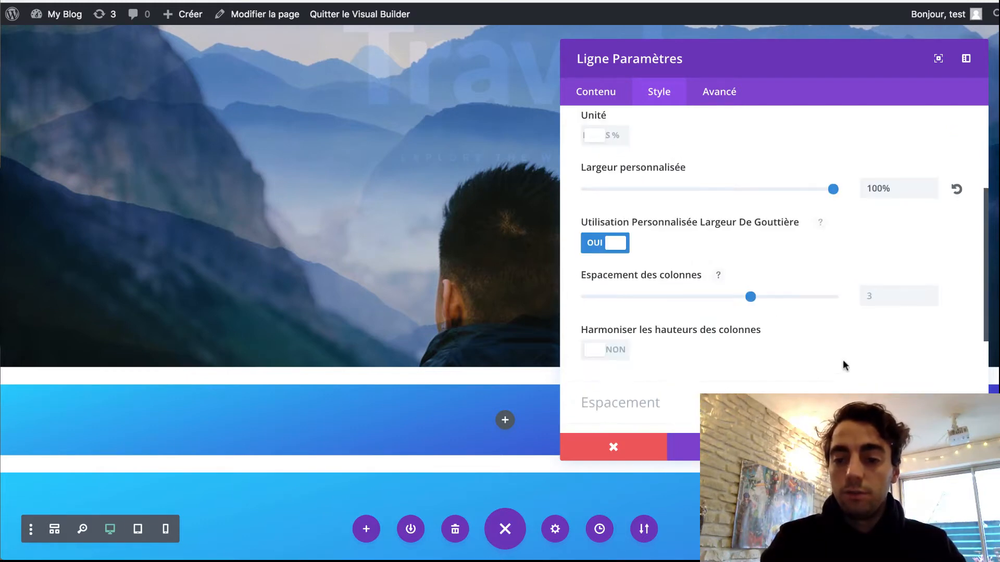
# Set the row's custom padding to 200px top, 60px right, 200px bottom and 60px left, and save the row settings.
pyautogui.hotkey('ctrl', 'Tab')
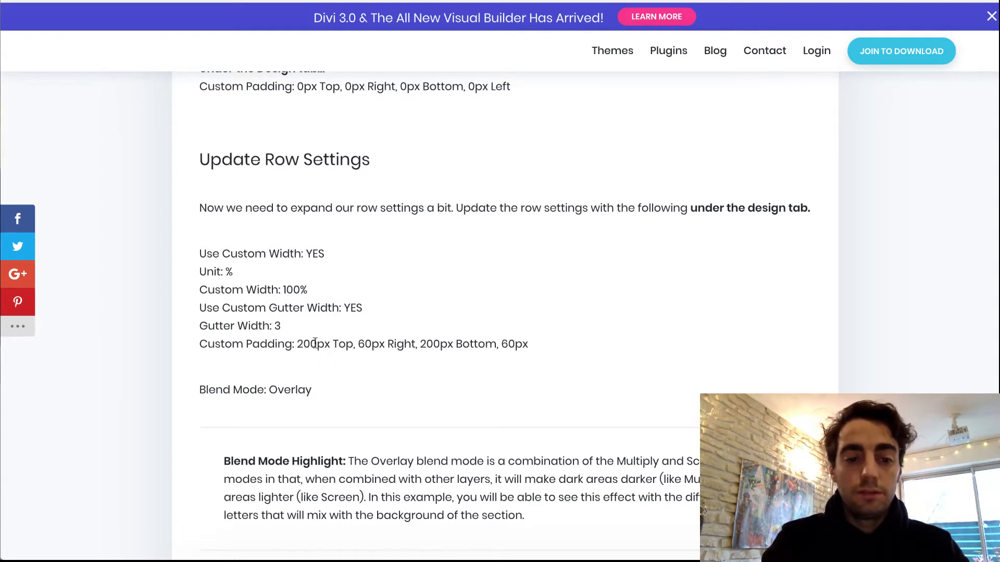
pyautogui.hotkey('ctrl', 'Tab')
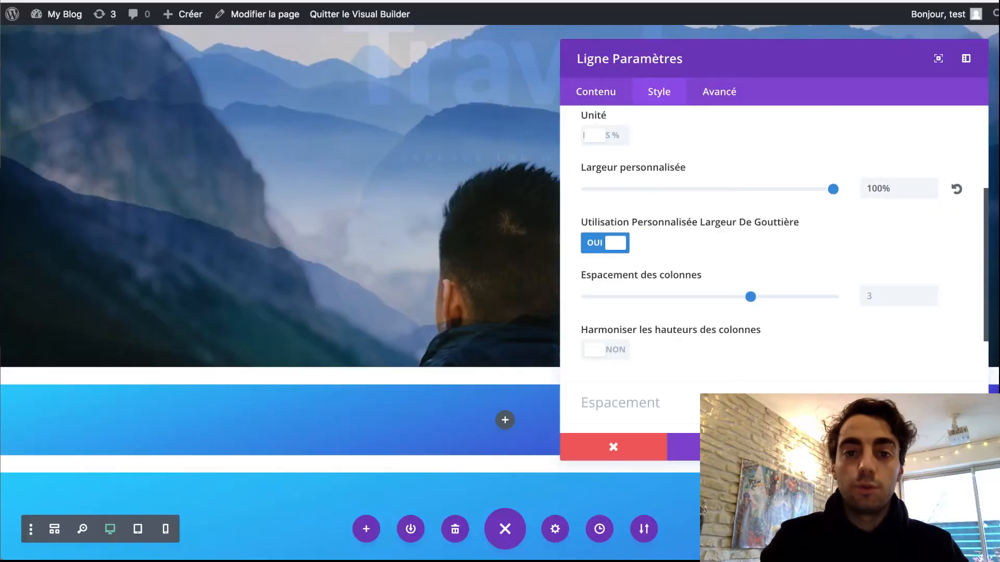
pyautogui.scroll(-3, 645, 252)
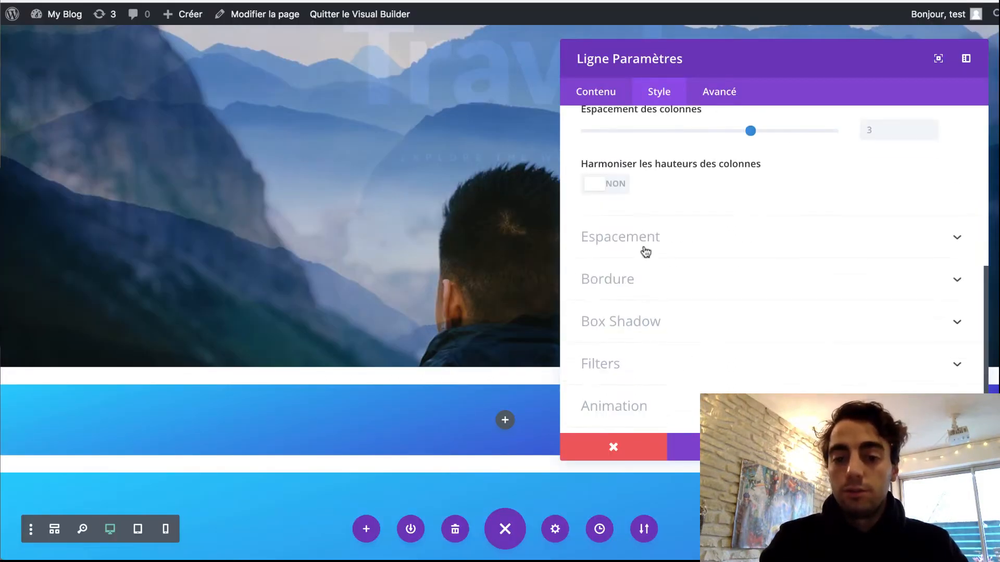
pyautogui.click(646, 238)
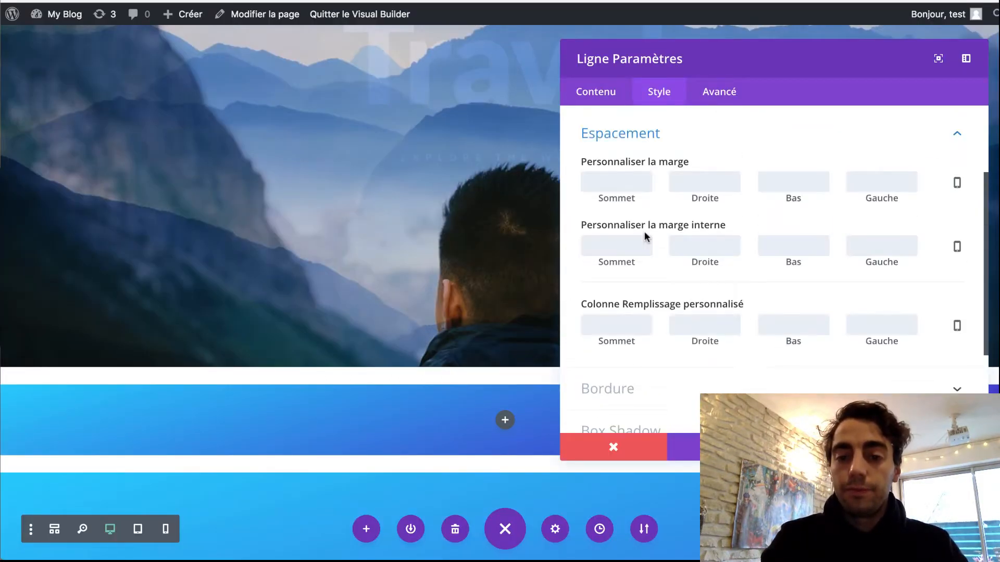
pyautogui.write('200')
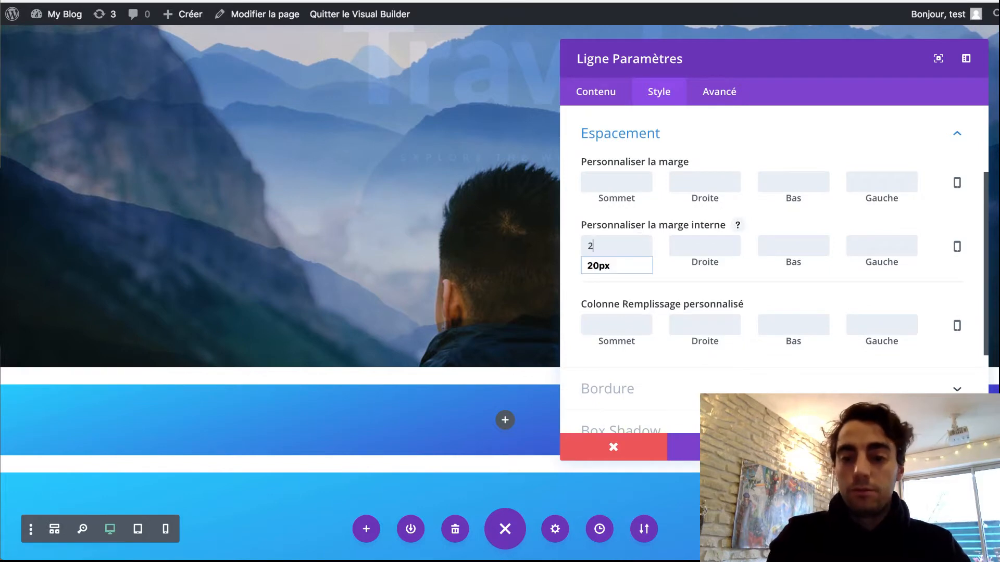
pyautogui.click(715, 245)
pyautogui.write('60')
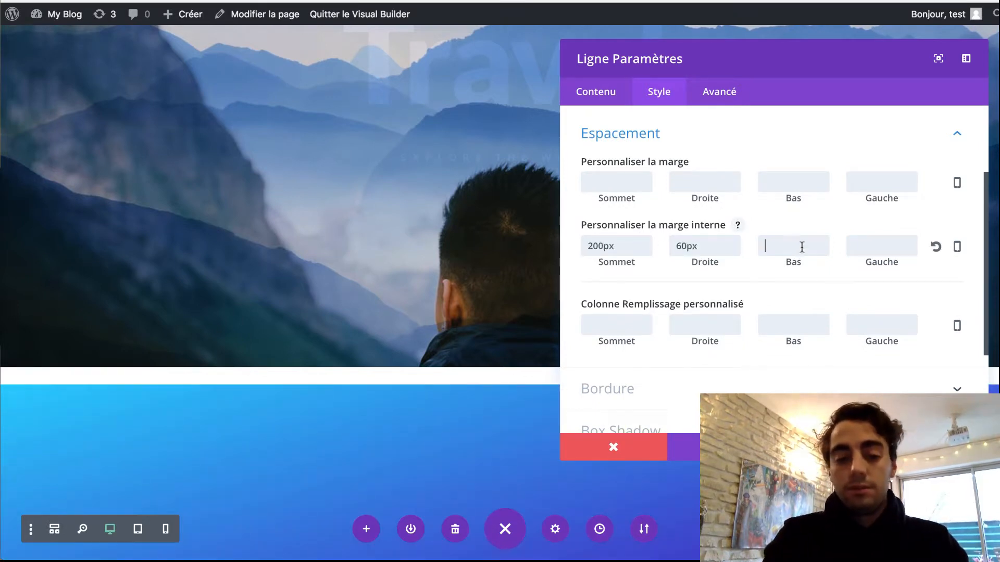
pyautogui.write('200')
pyautogui.click(888, 247)
pyautogui.write('60')
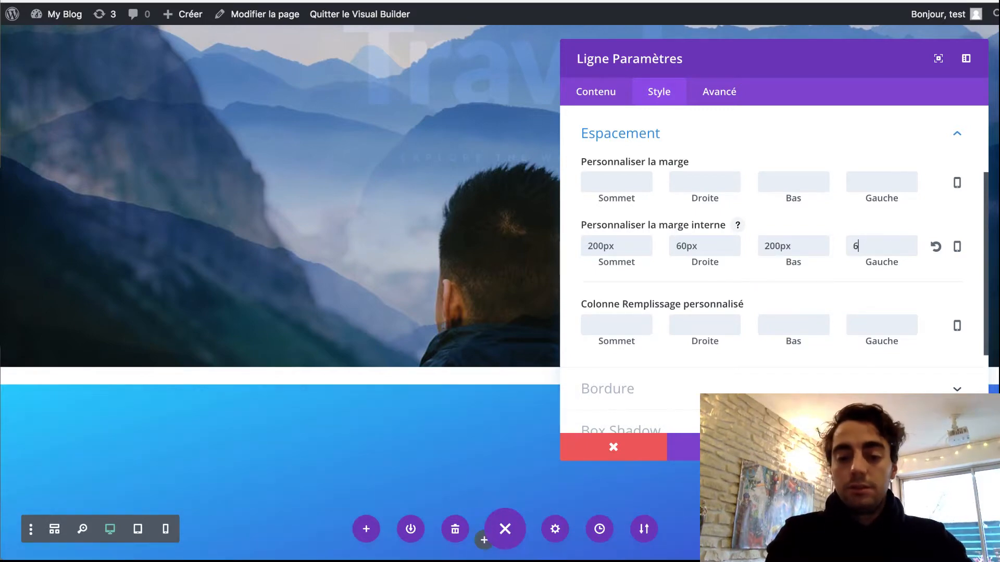
pyautogui.click(932, 284)
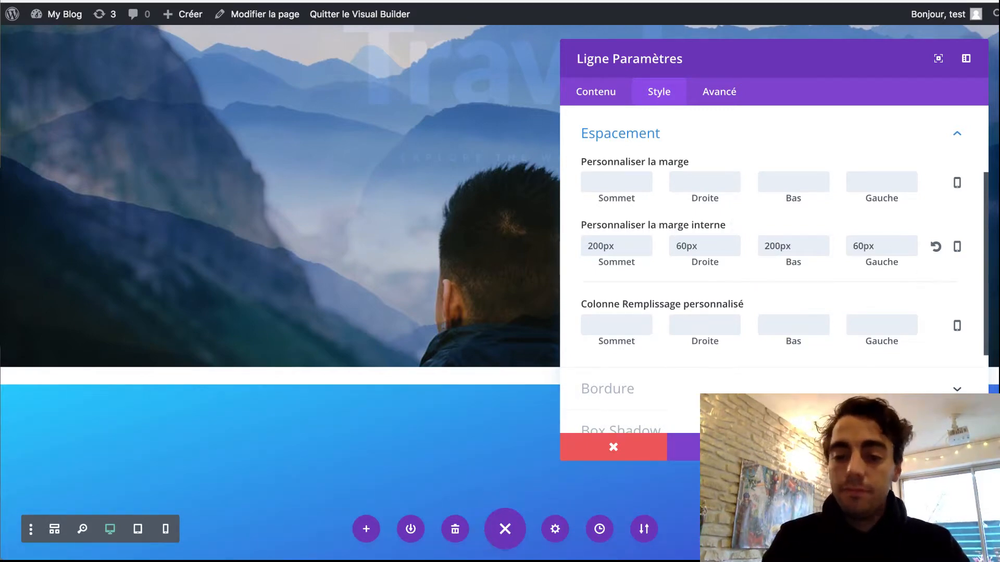
pyautogui.press('Return')
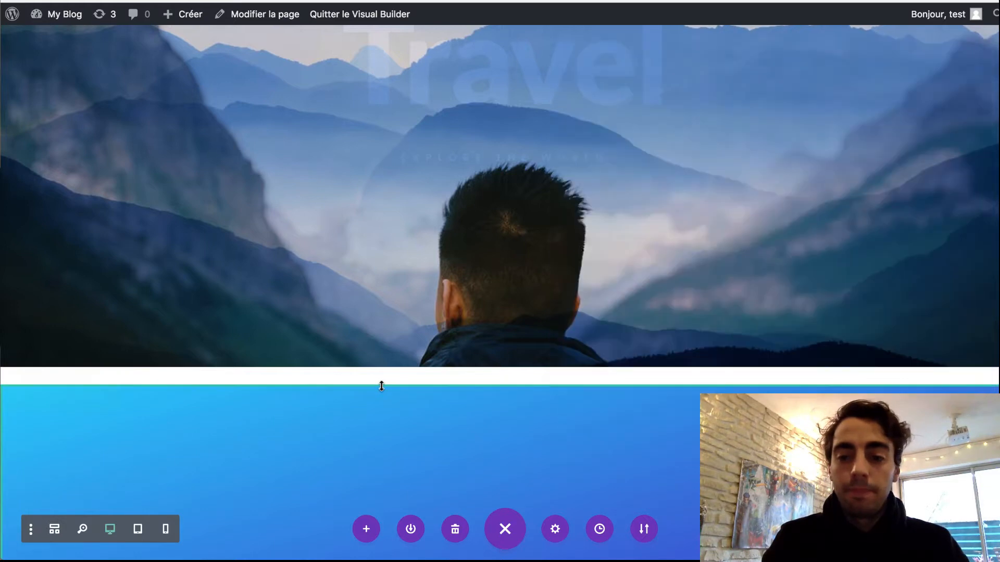
# Read the tutorial's blend mode setting for the row and its explanation of the Overlay mode.
pyautogui.scroll(-3, 381, 387)
pyautogui.scroll(-3, 381, 386)
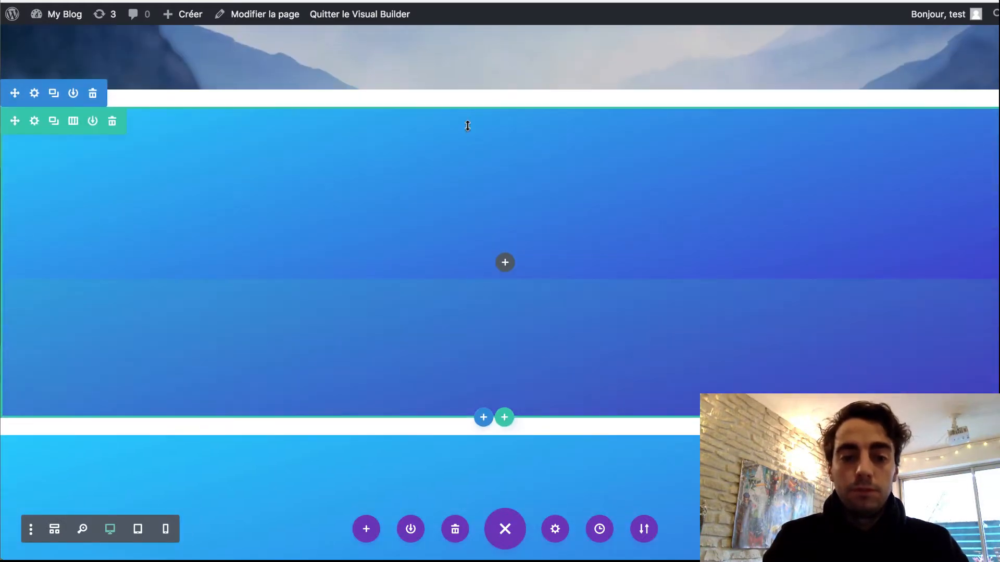
pyautogui.hotkey('ctrl', 'Tab')
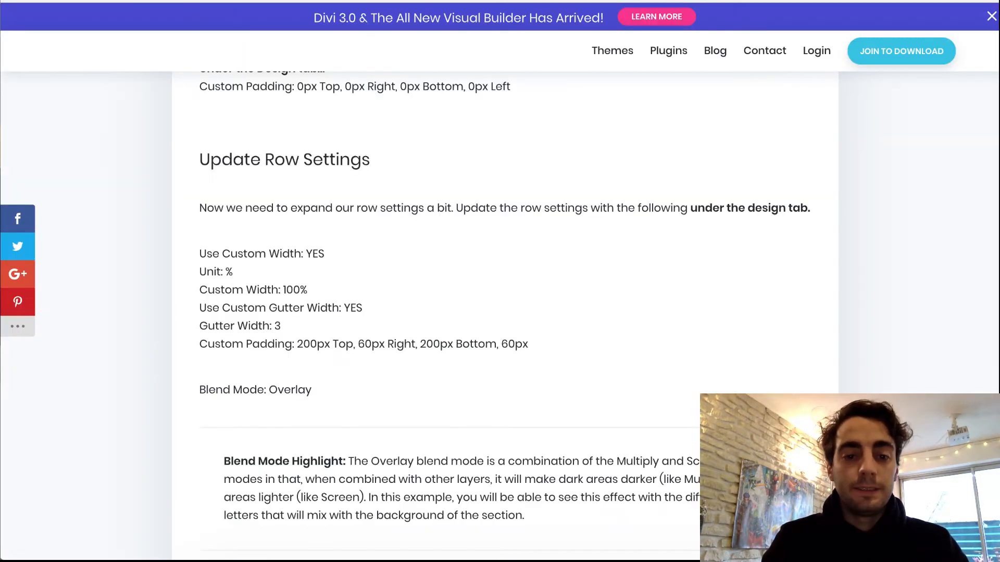
pyautogui.moveTo(203, 391); pyautogui.dragTo(342, 394)
pyautogui.scroll(-3, 342, 394)
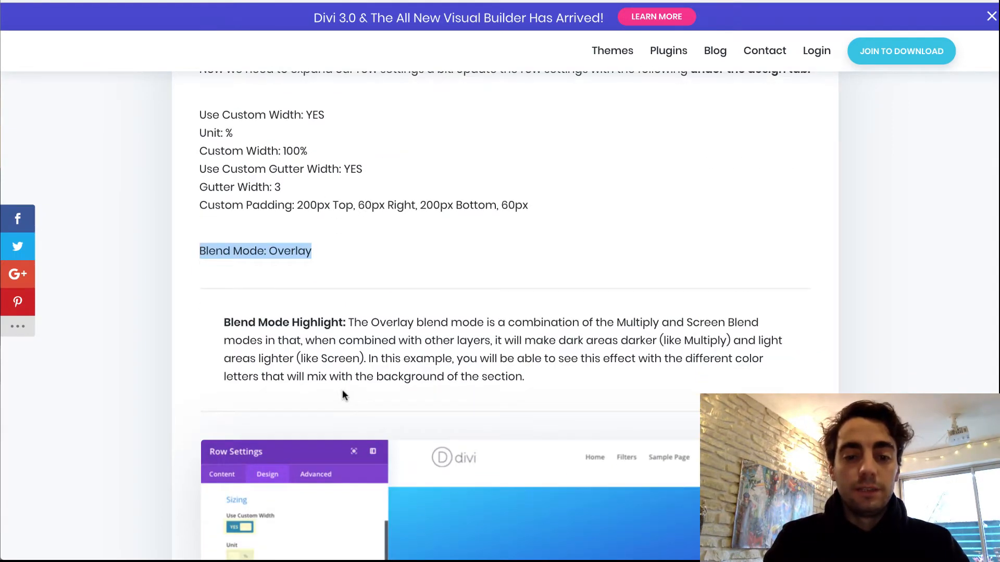
pyautogui.scroll(-1, 342, 394)
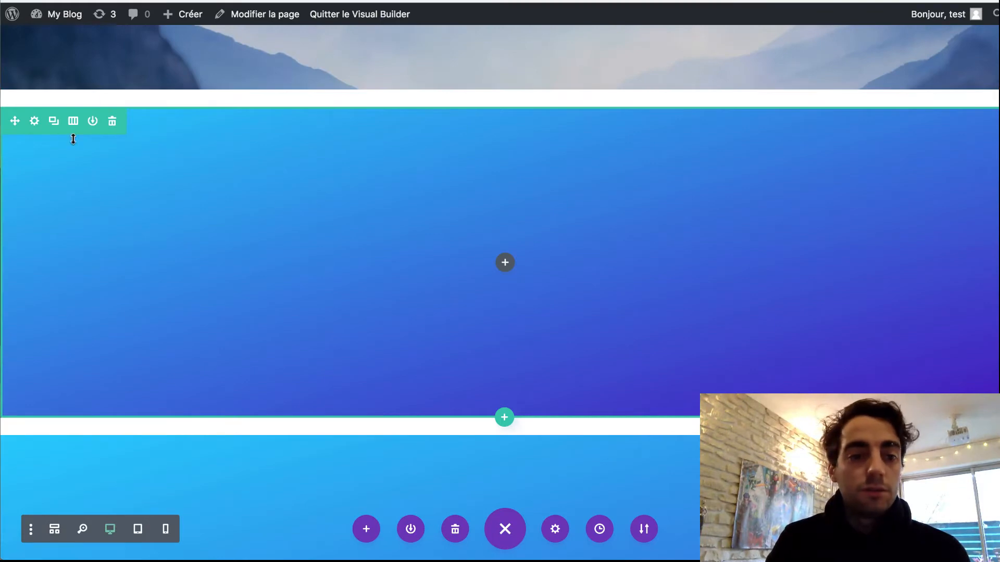
# Set the blend mode in the row's filters to Superposition and save the row settings.
pyautogui.click(33, 119)
pyautogui.click(657, 93)
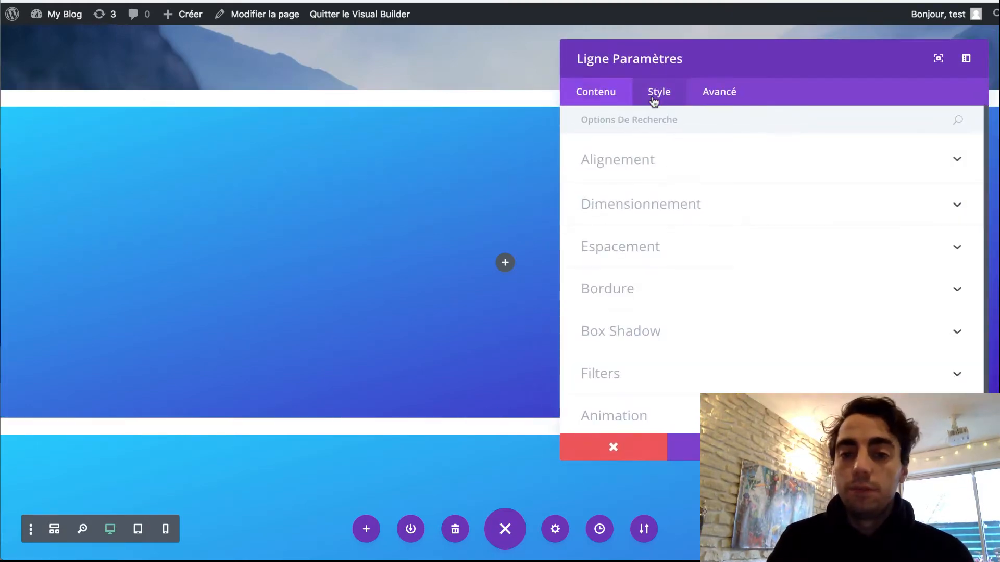
pyautogui.scroll(-1, 679, 340)
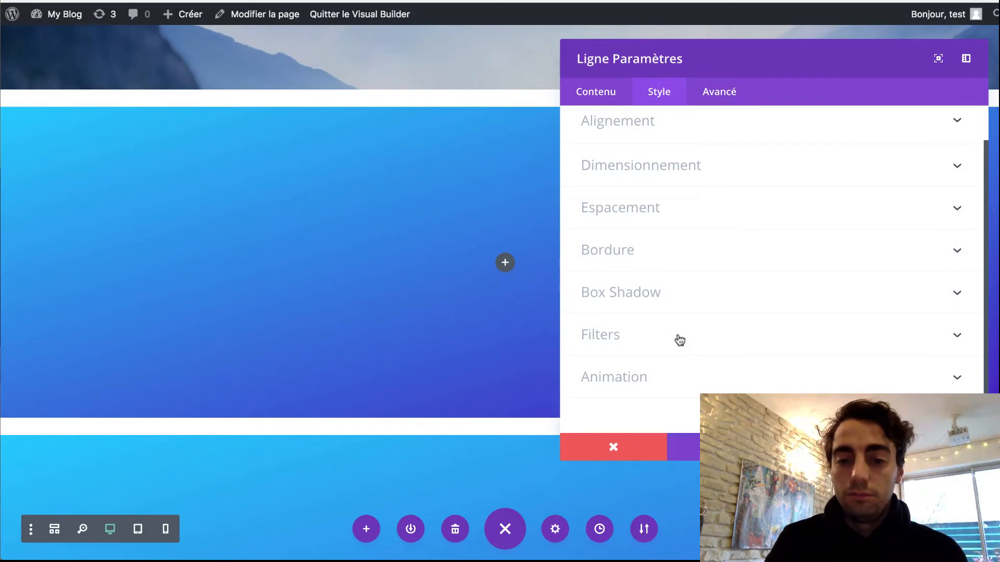
pyautogui.click(617, 340)
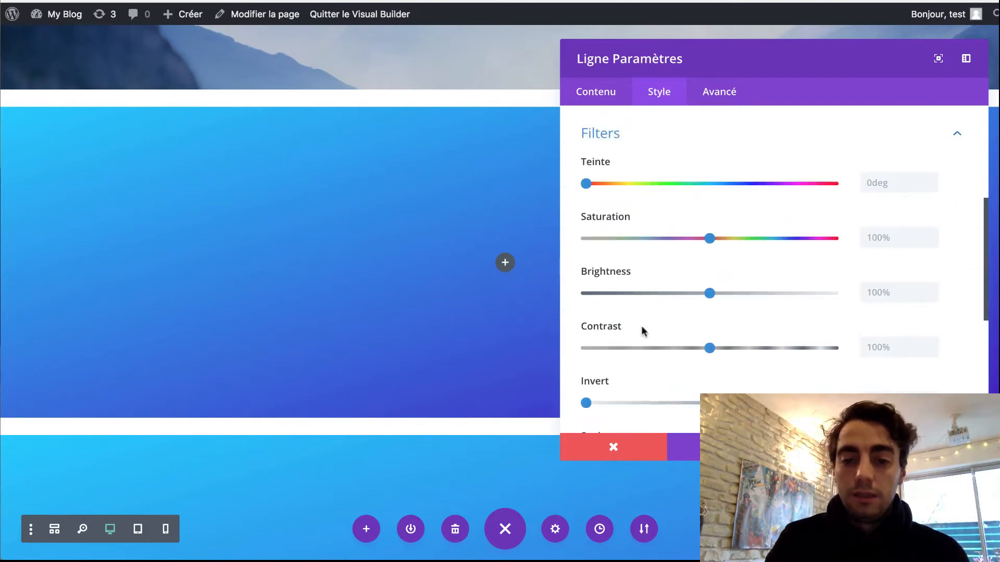
pyautogui.hotkey('ctrl', 'Tab')
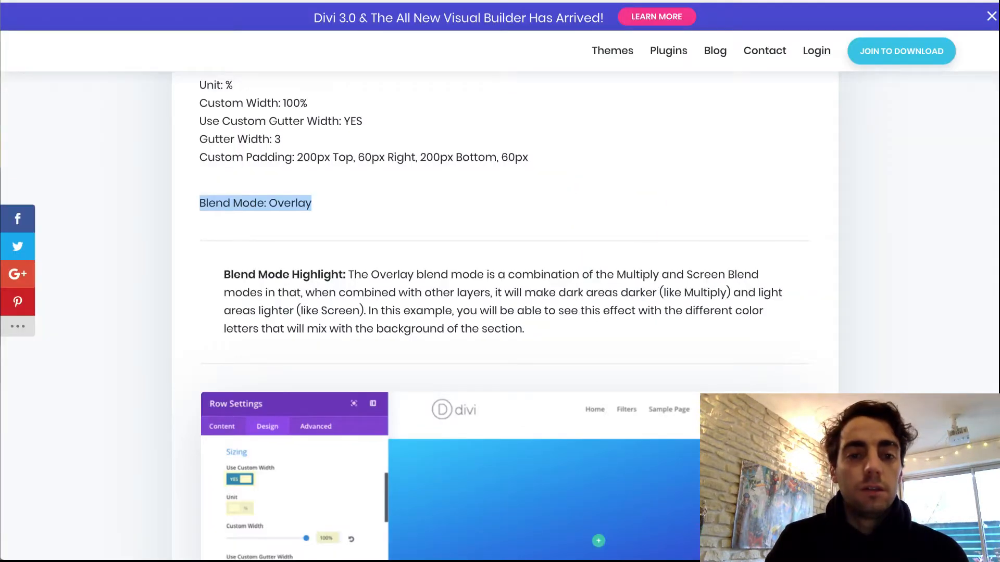
pyautogui.hotkey('ctrl', 'shift', 'Tab')
pyautogui.scroll(-5, 692, 338)
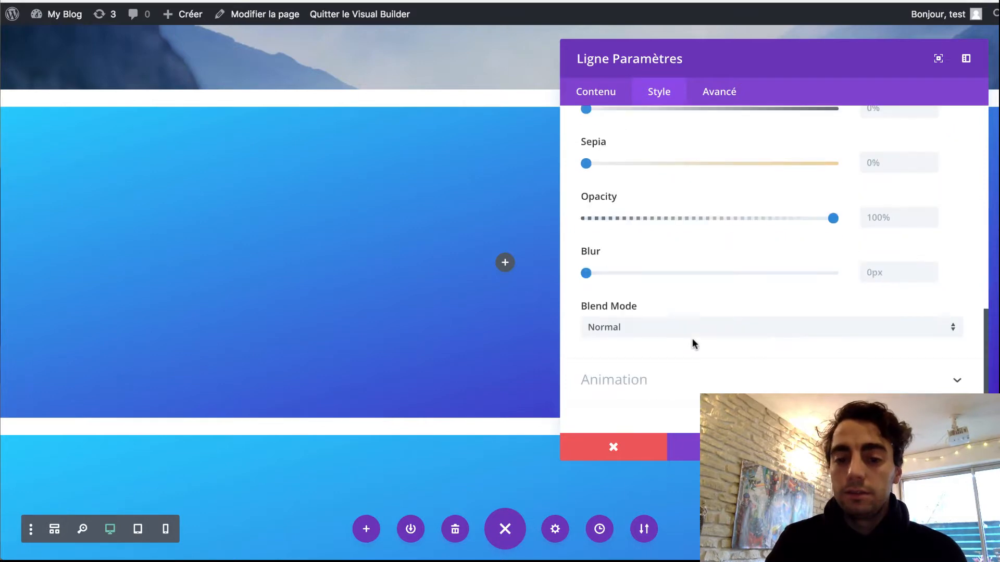
pyautogui.click(625, 333)
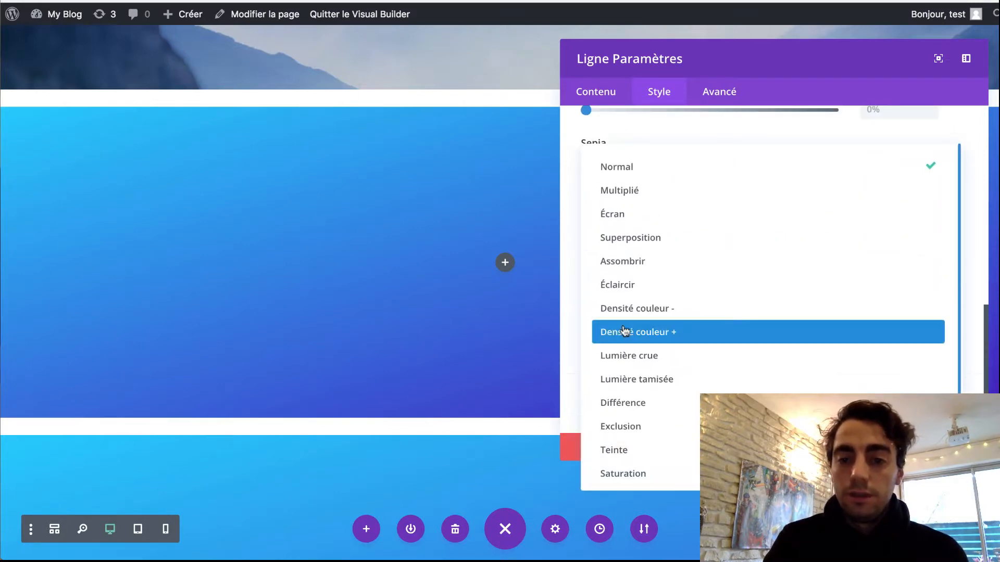
pyautogui.click(648, 237)
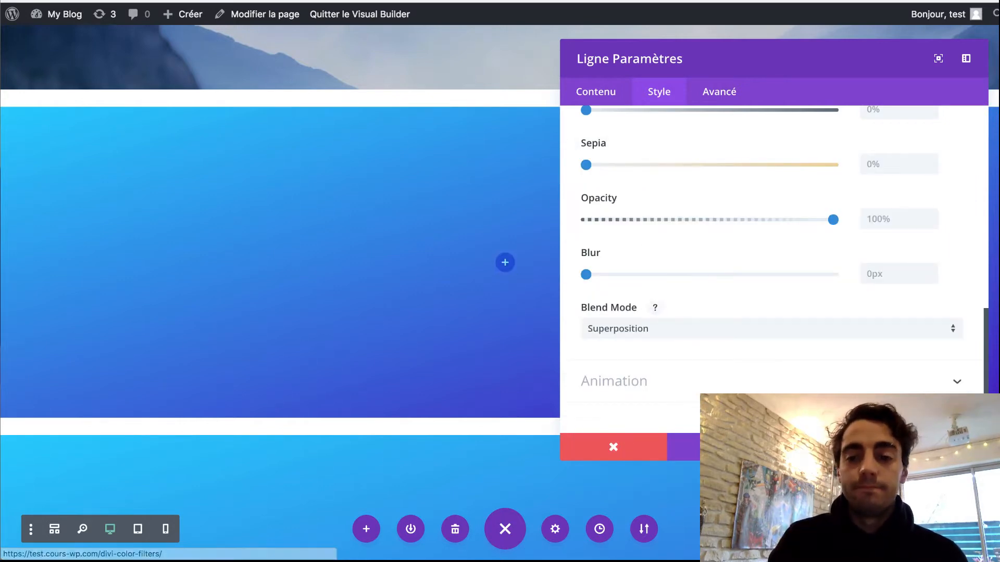
pyautogui.click(934, 447)
# Switch to the tutorial page and copy the first text module's content, "Divi Theme".
pyautogui.hotkey('ctrl', 'Tab')
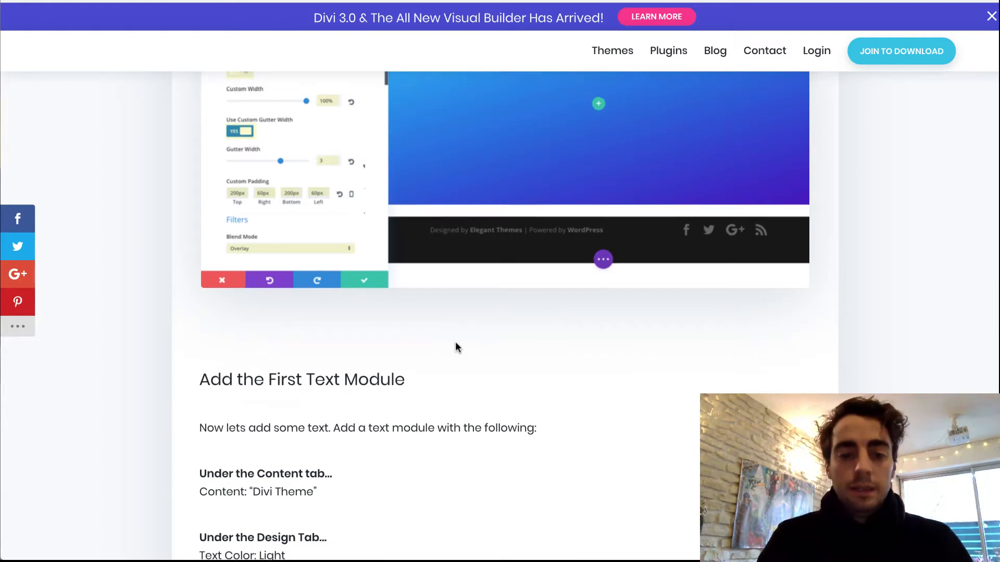
pyautogui.scroll(-3, 455, 342)
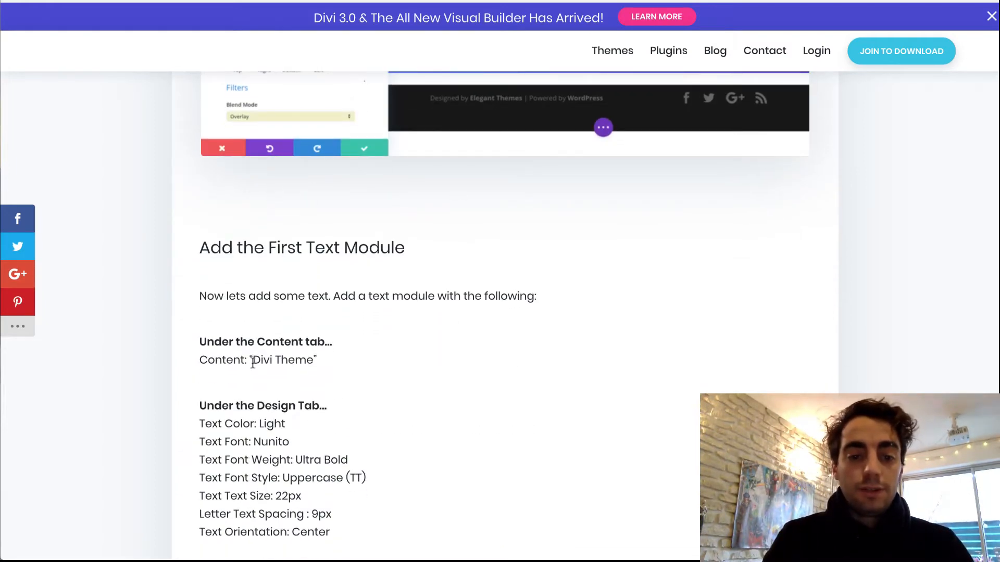
pyautogui.moveTo(253, 361); pyautogui.dragTo(310, 362)
pyautogui.hotkey('ctrl', 'c')
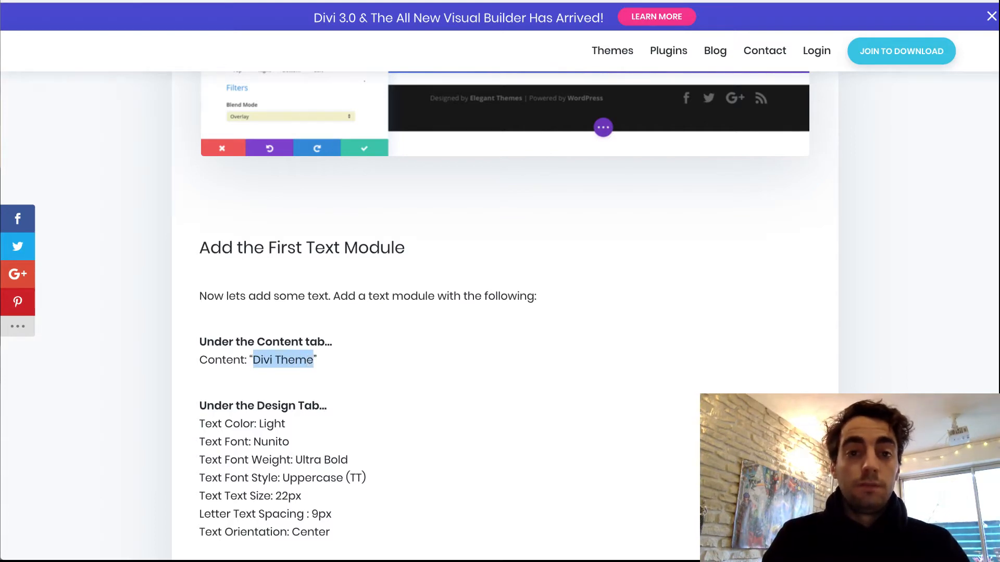
pyautogui.scroll(-3, 400, 290)
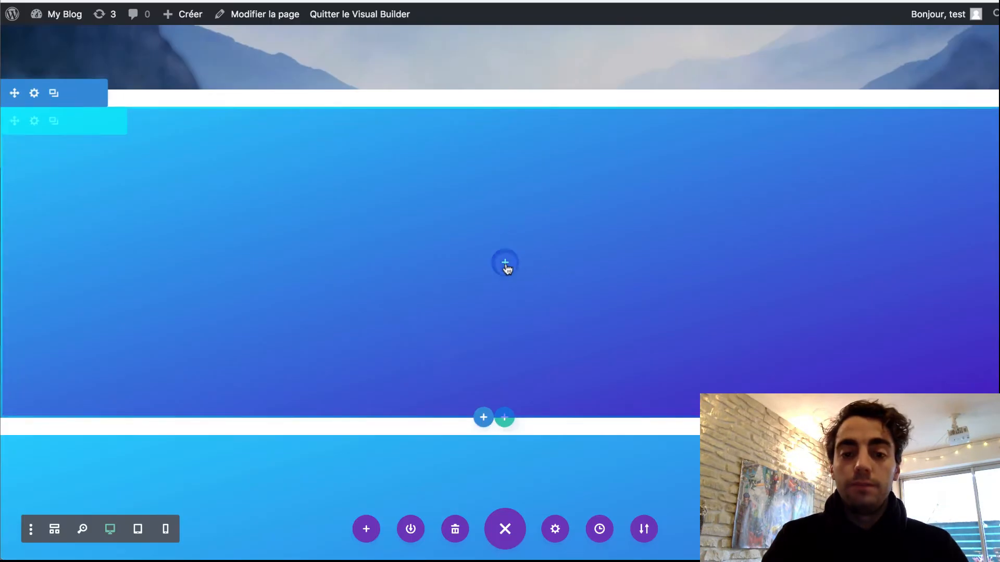
# Insert a text module into the empty row and paste "Divi Theme" as its content.
pyautogui.click(505, 263)
pyautogui.click(451, 383)
pyautogui.write('tex')
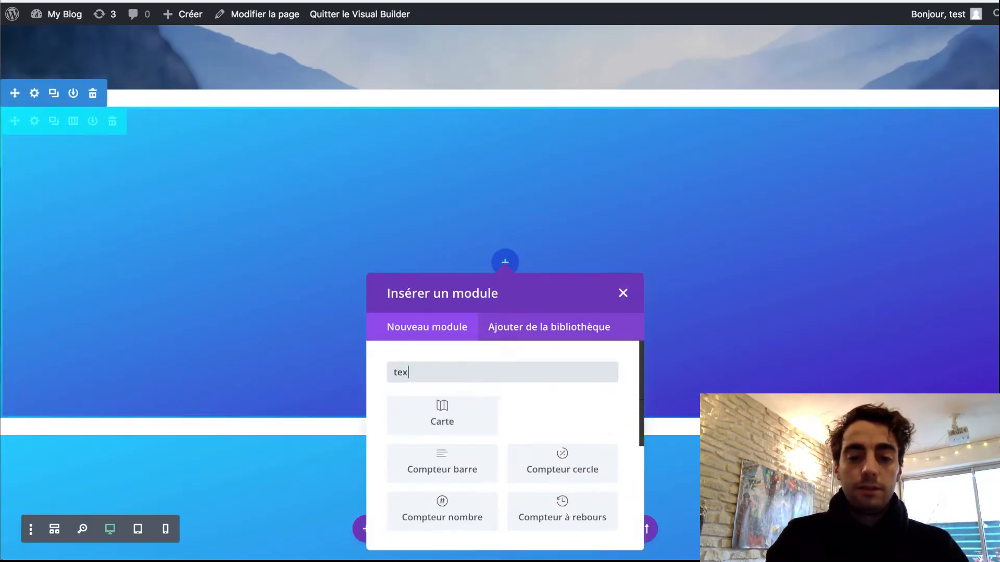
pyautogui.click(447, 422)
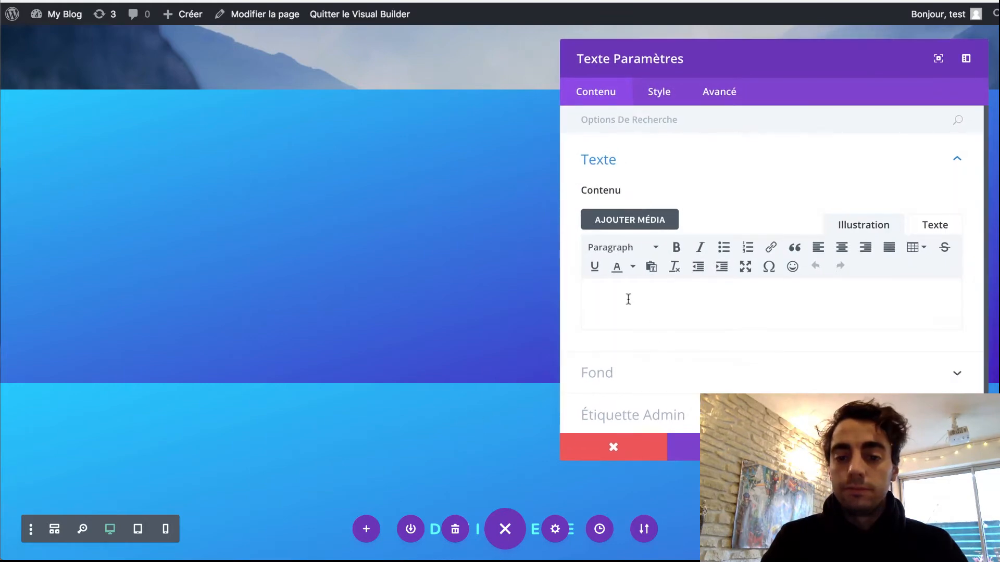
pyautogui.hotkey('ctrl', 'v')
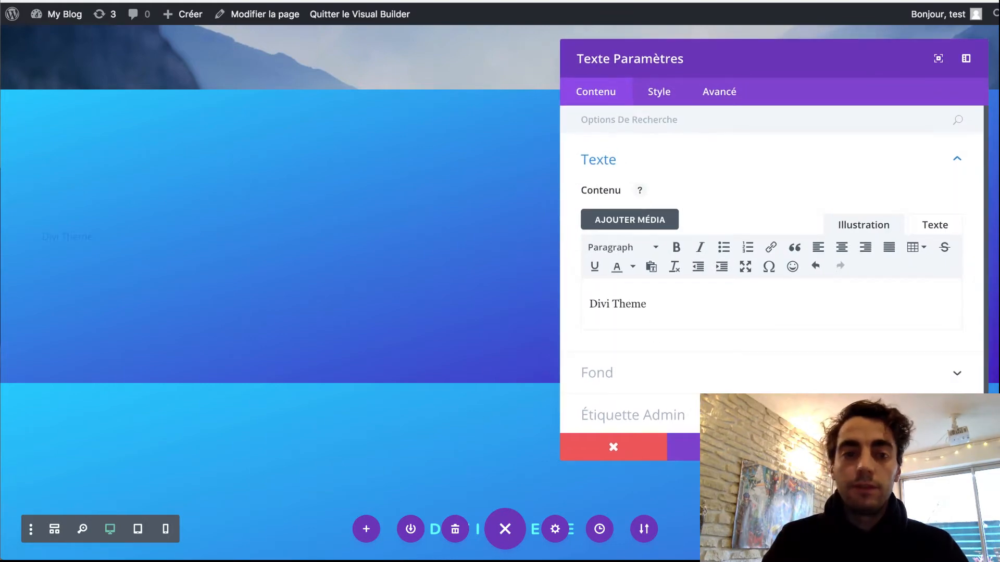
# Check the tutorial's design values for the first text module, and set its text colour to Clair and its font to Nunito.
pyautogui.click(661, 93)
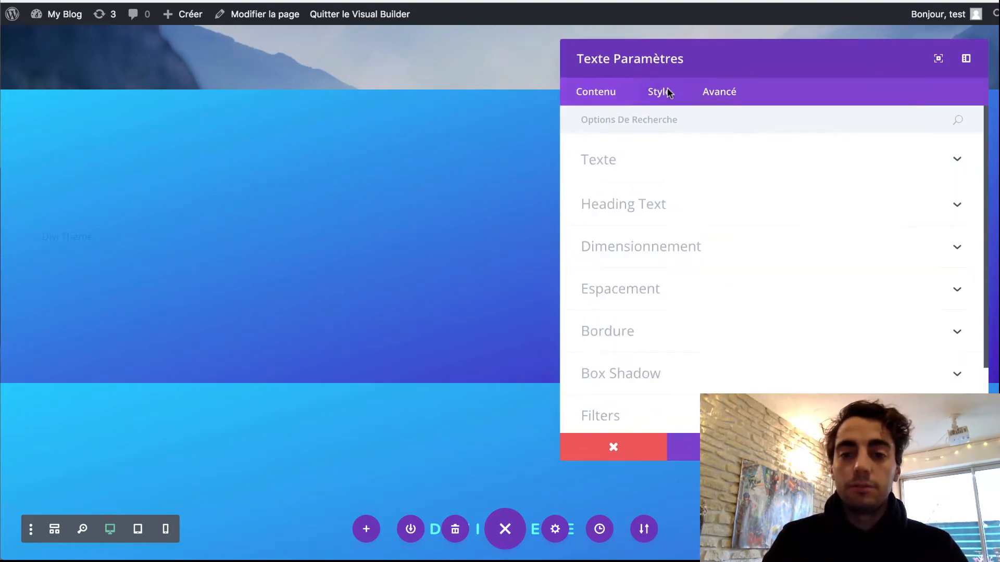
pyautogui.hotkey('ctrl', 'Tab')
pyautogui.click(451, 329)
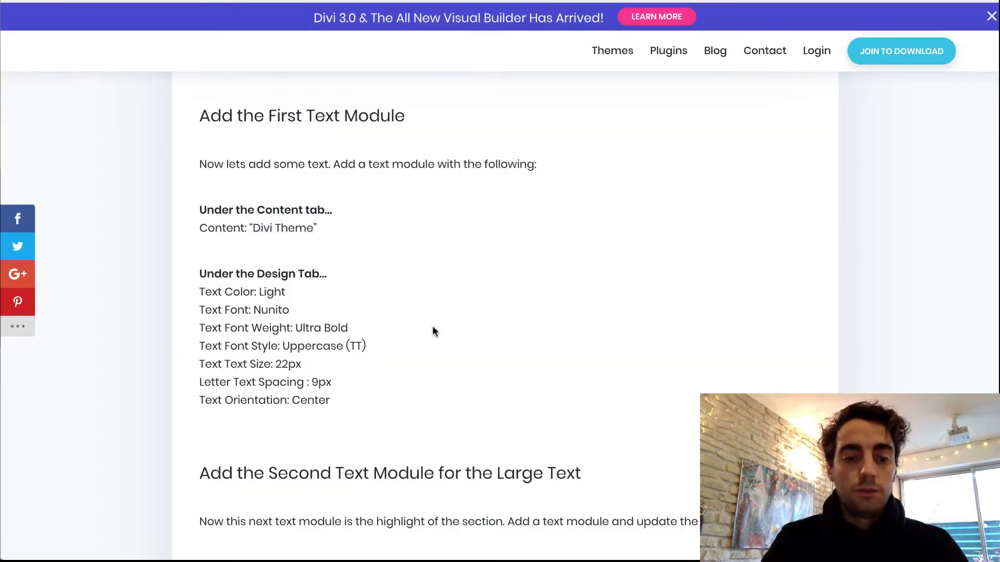
pyautogui.scroll(-1, 353, 346)
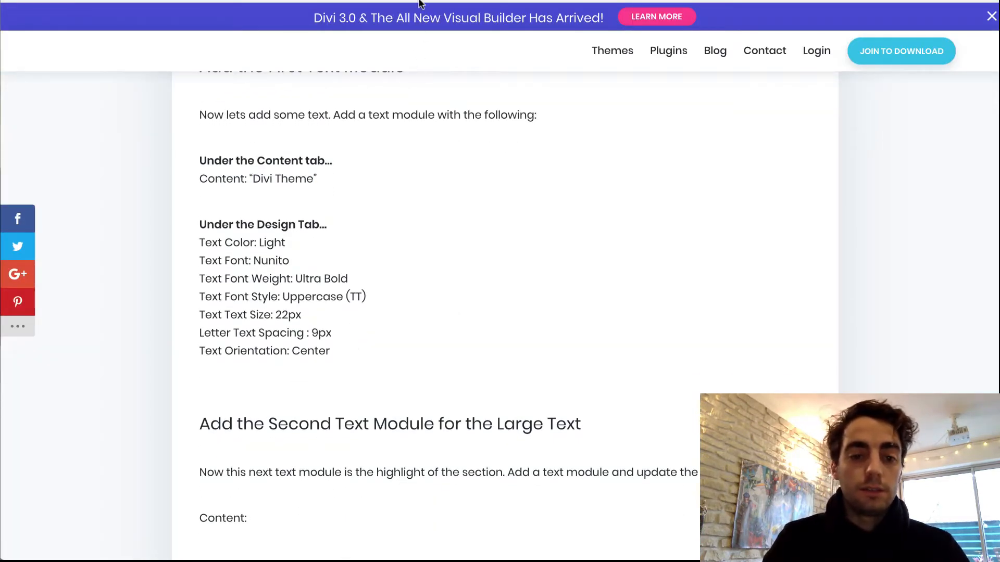
pyautogui.hotkey('ctrl', 'shift', 'Tab')
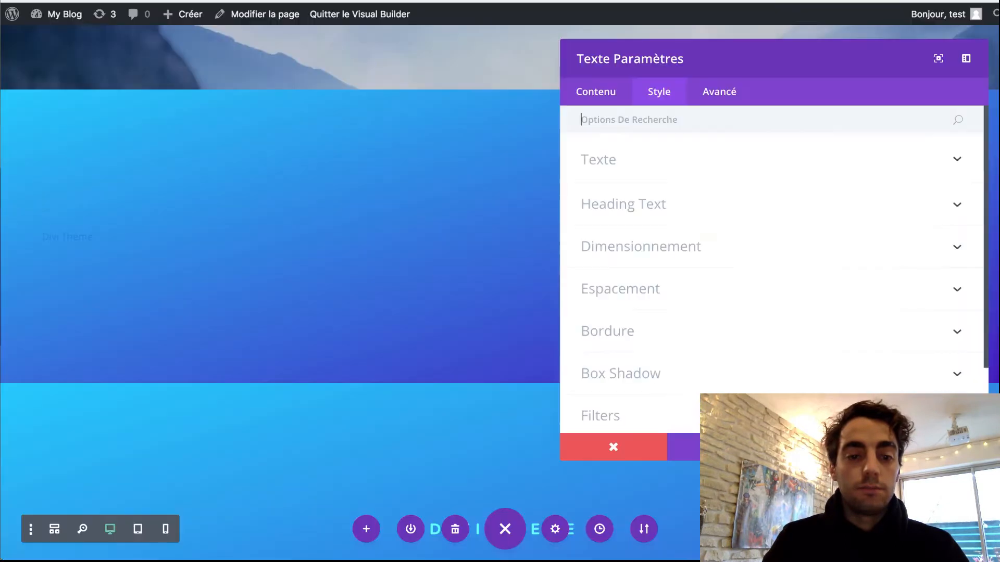
pyautogui.click(604, 161)
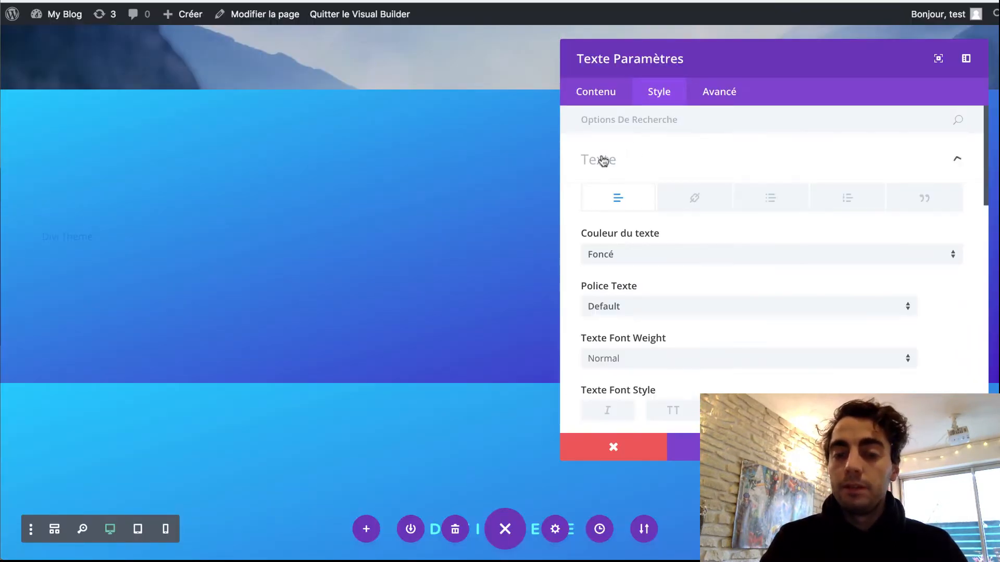
pyautogui.click(632, 266)
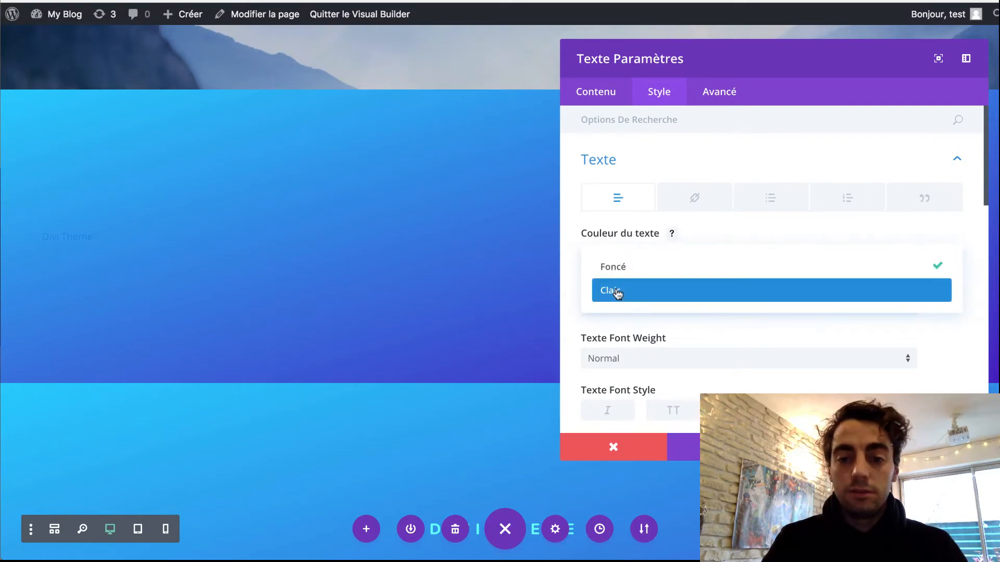
pyautogui.click(615, 292)
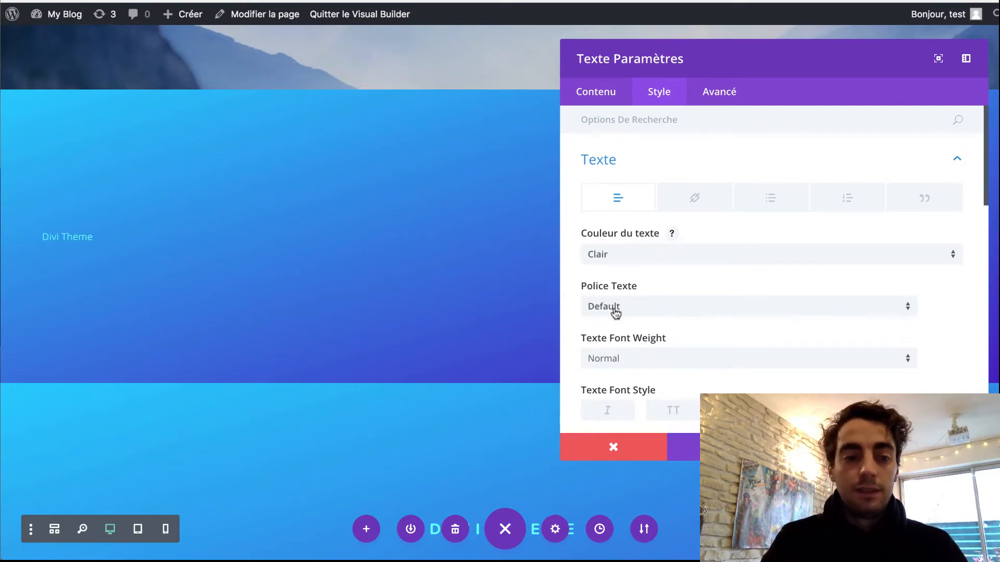
pyautogui.click(615, 308)
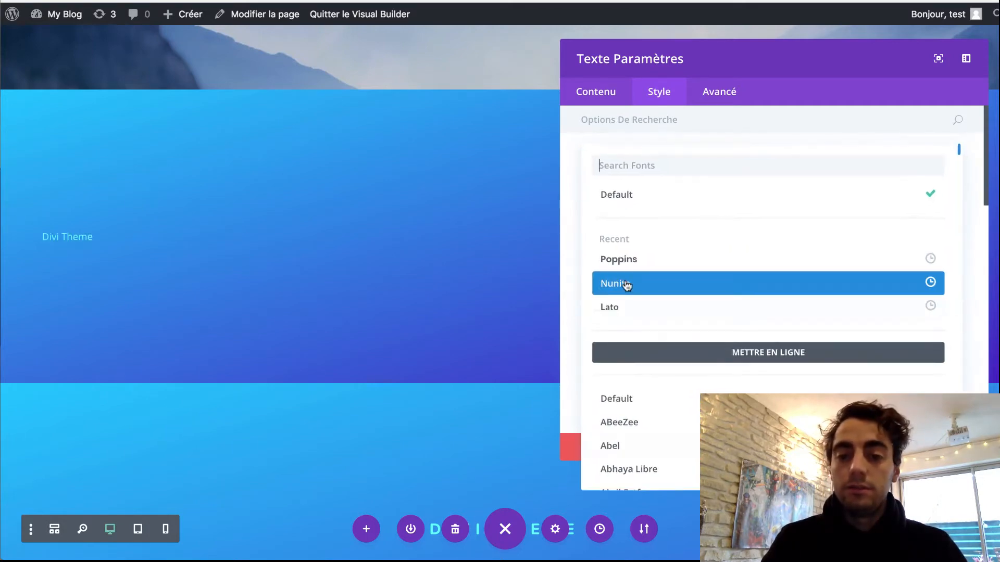
pyautogui.click(627, 284)
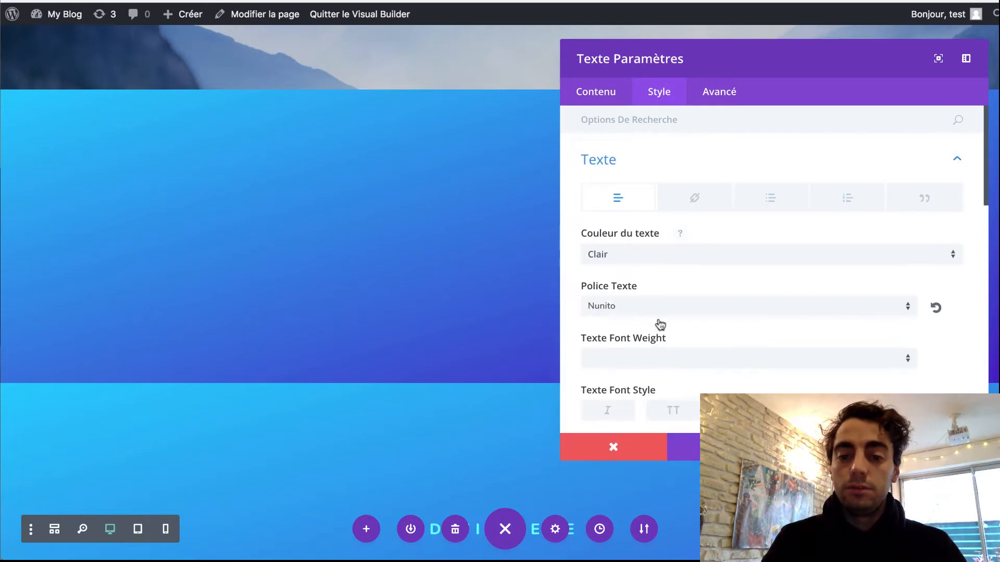
# Set the module's text font weight to Ultra Bold, as specified in the tutorial.
pyautogui.click(665, 358)
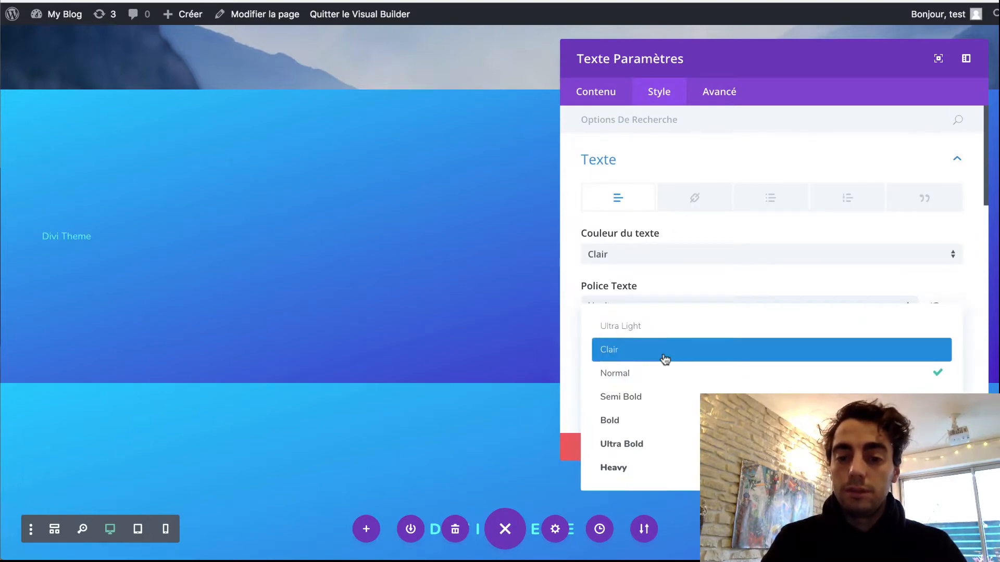
pyautogui.click(617, 428)
pyautogui.click(255, 1)
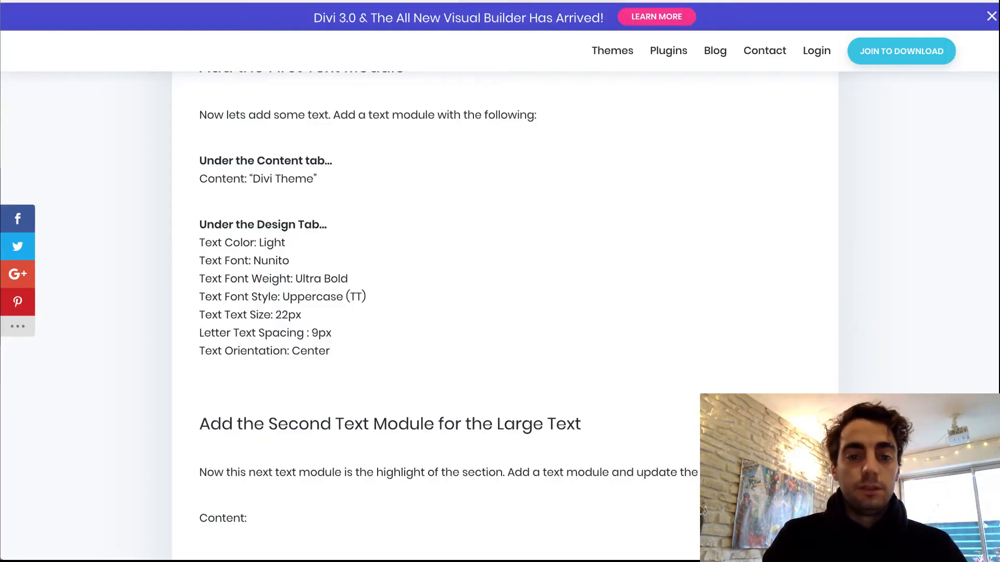
pyautogui.click(504, 1)
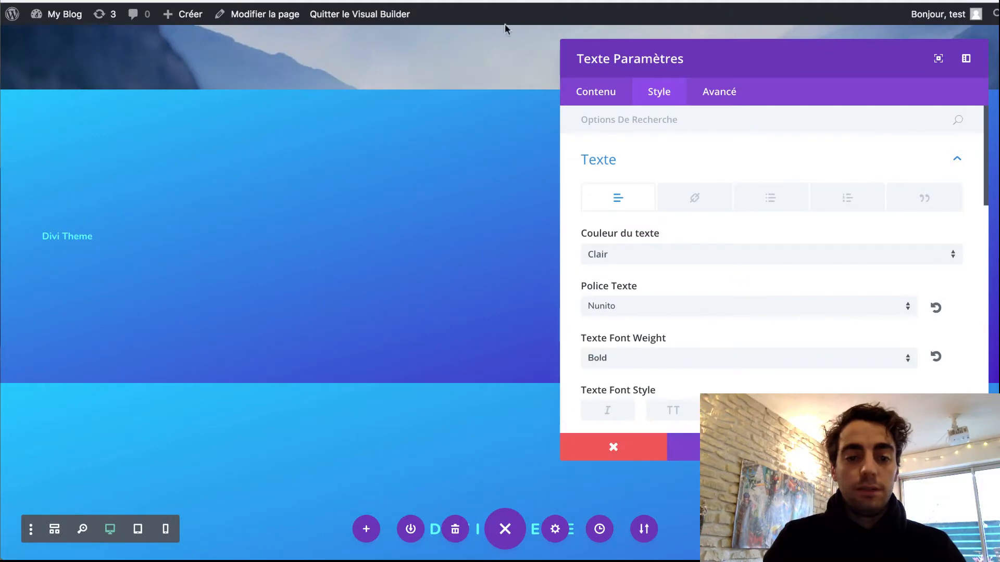
pyautogui.click(607, 357)
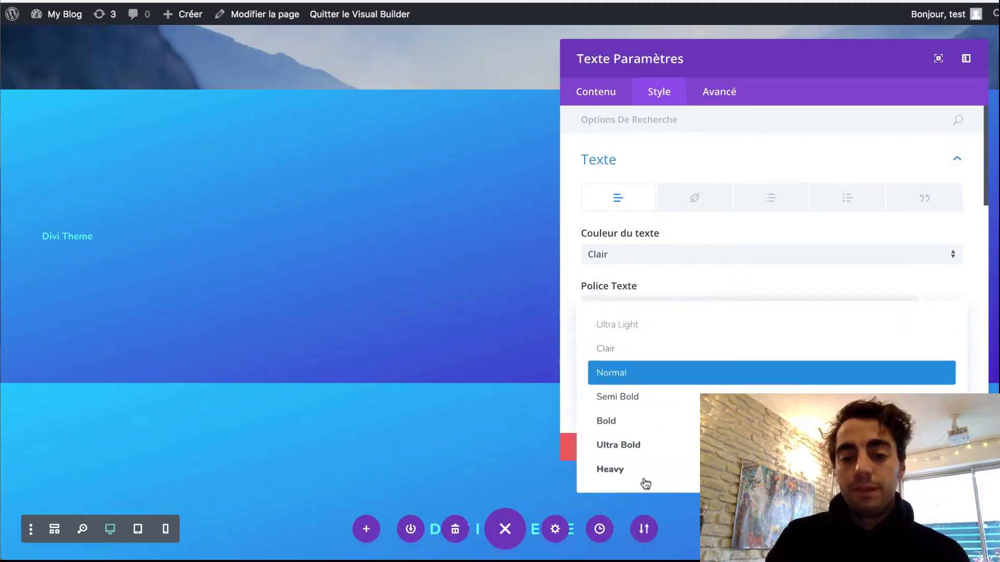
pyautogui.click(632, 446)
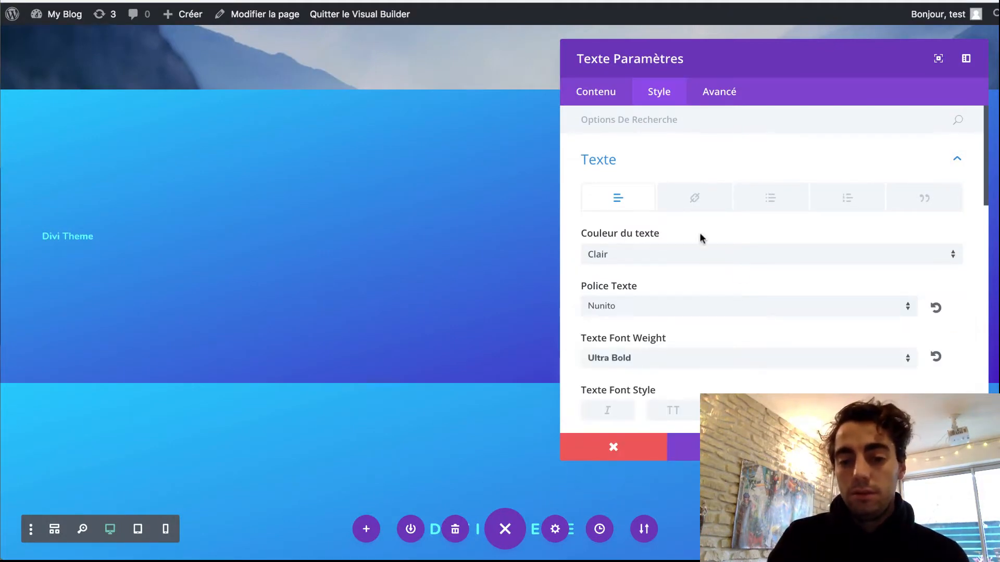
# Apply the uppercase (TT) font style and set the text size to 22px.
pyautogui.scroll(-5, 700, 237)
pyautogui.click(671, 277)
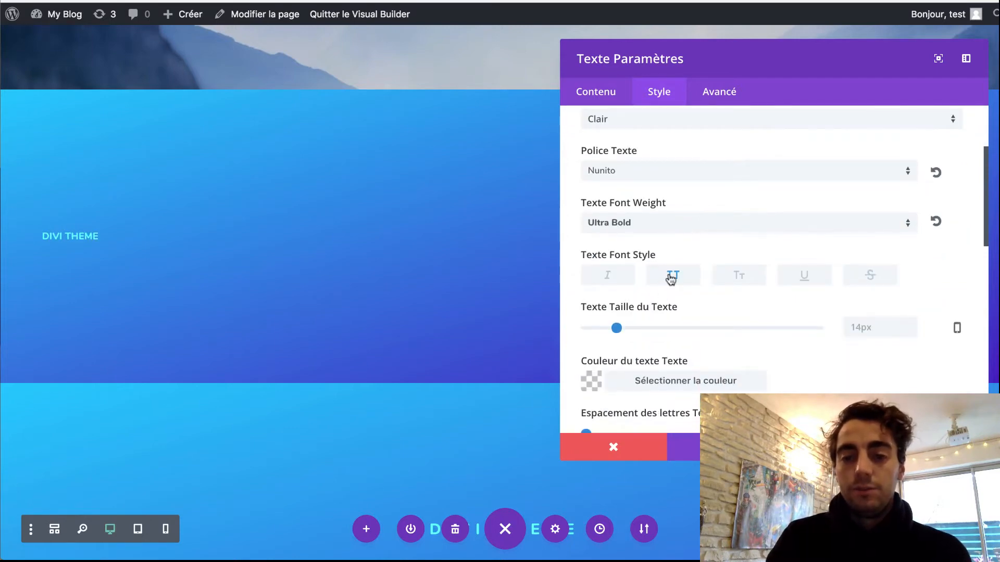
pyautogui.click(874, 329)
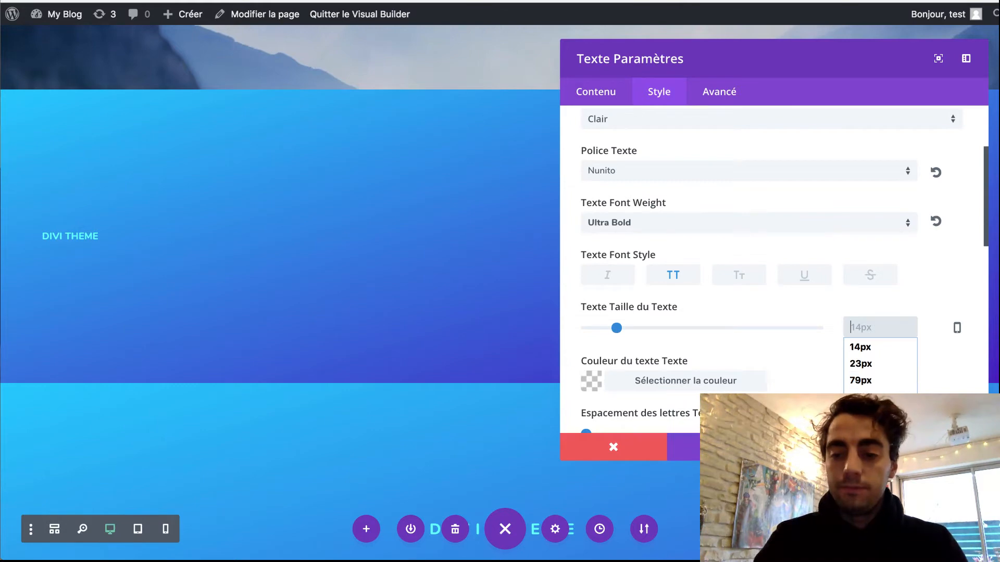
pyautogui.write('22px')
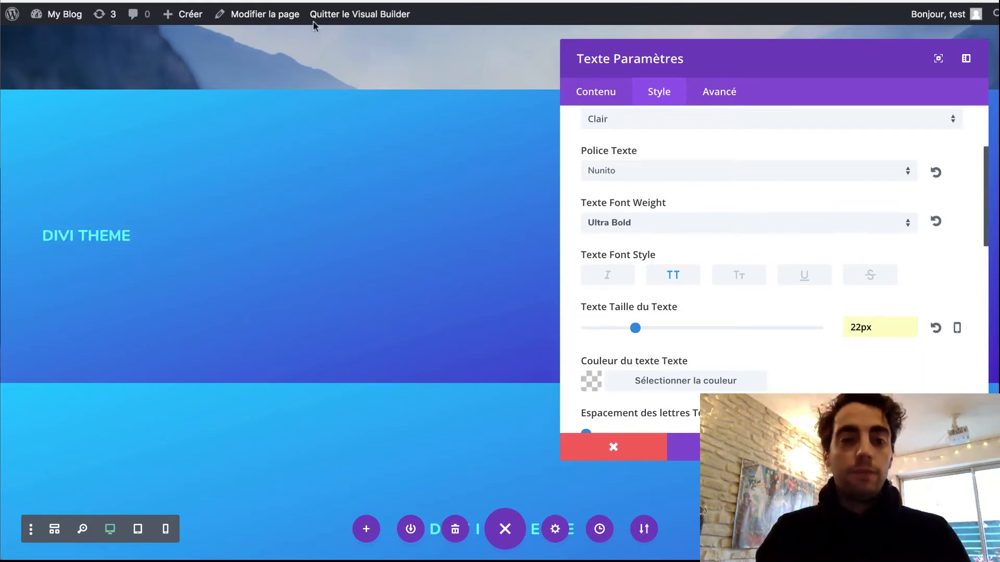
# Set the text module's text orientation to centered.
pyautogui.scroll(-3, 736, 301)
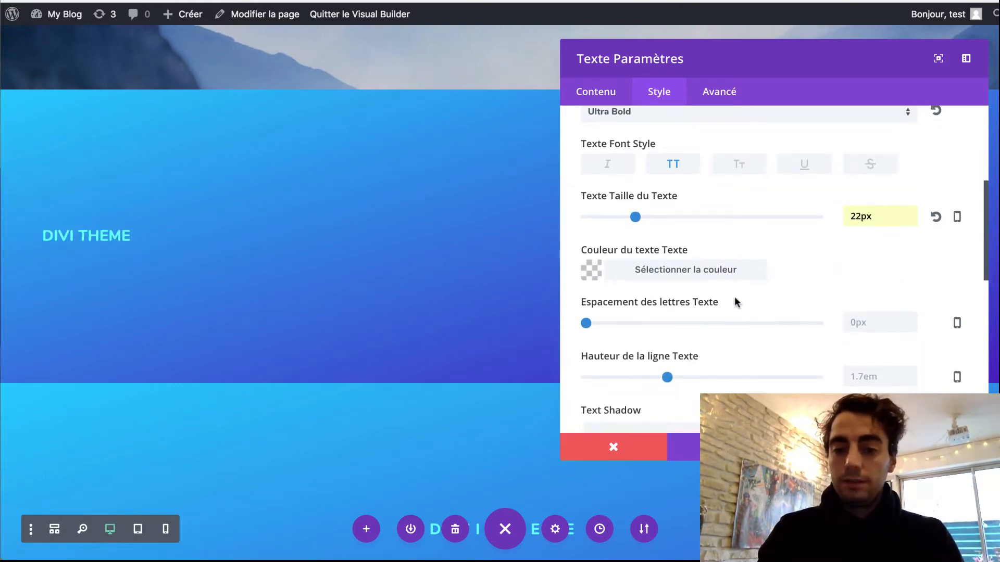
pyautogui.scroll(-4, 736, 301)
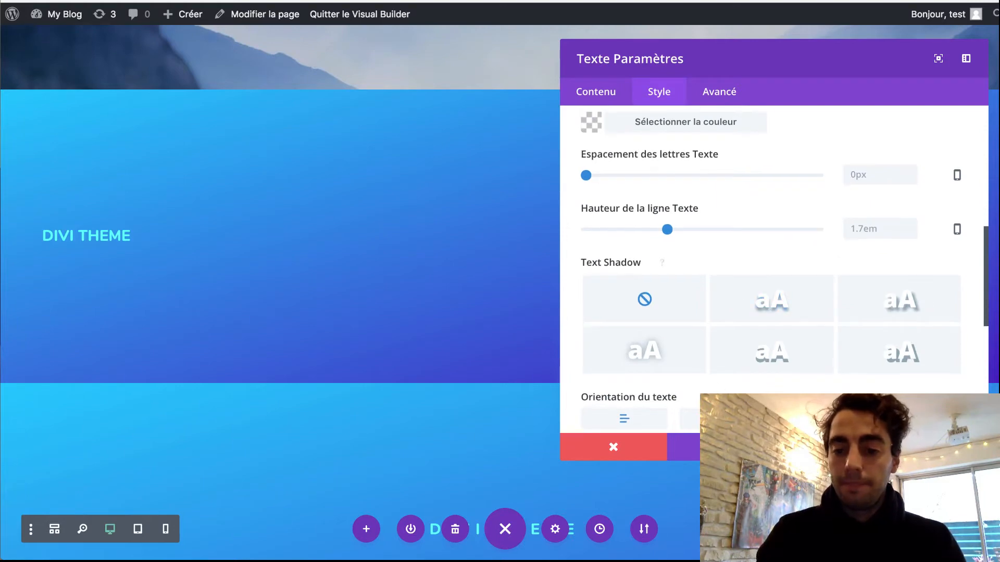
pyautogui.click(723, 418)
# Look up the letter spacing in the tutorial and set the module's letter spacing to 9px.
pyautogui.hotkey('ctrl', 'Tab')
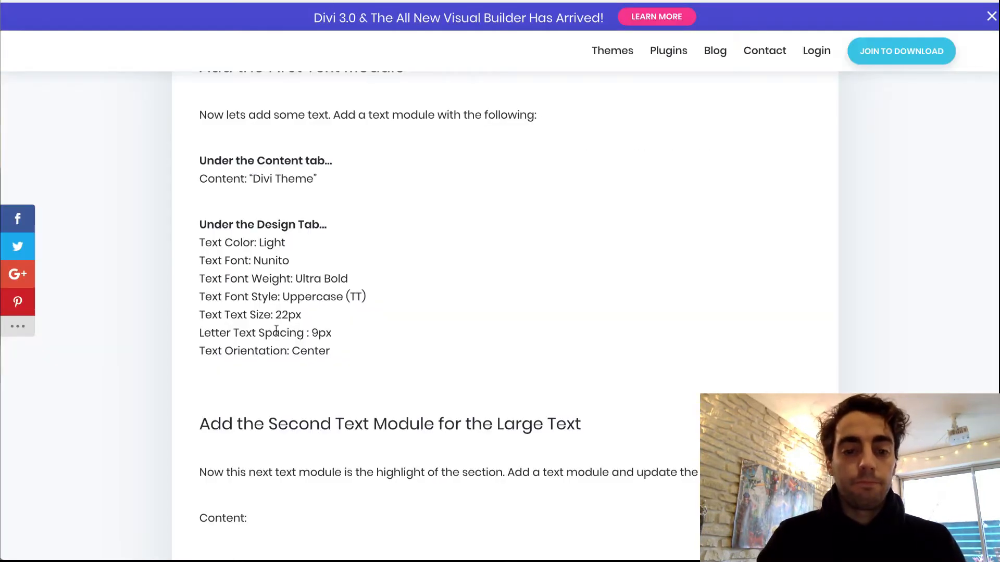
pyautogui.moveTo(312, 333); pyautogui.dragTo(336, 334)
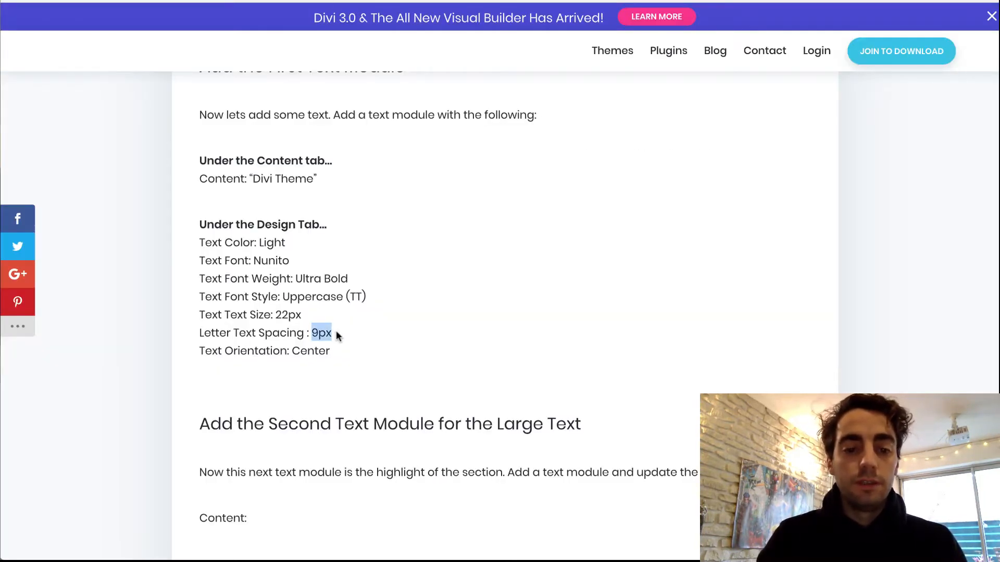
pyautogui.hotkey('ctrl', 'Tab')
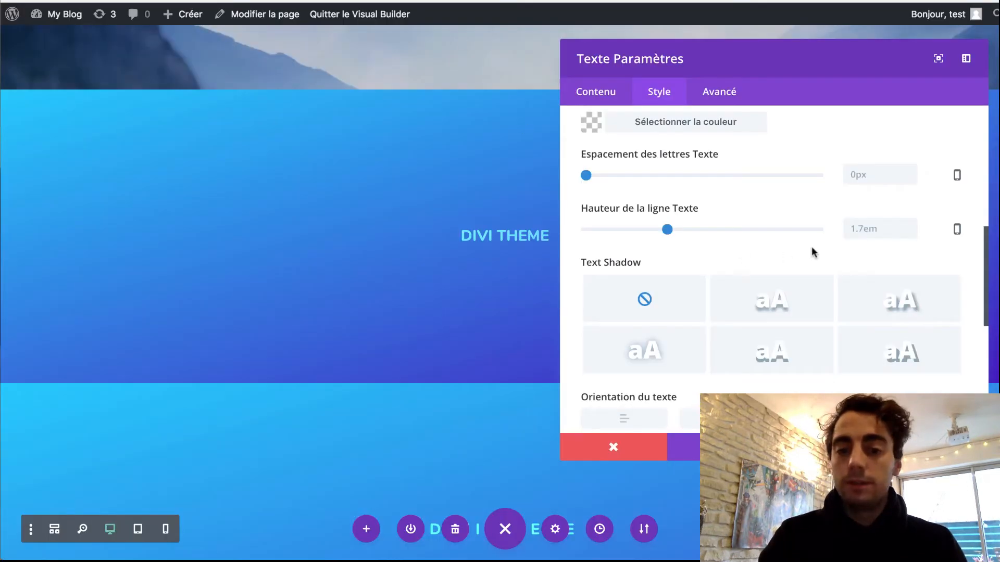
pyautogui.click(864, 173)
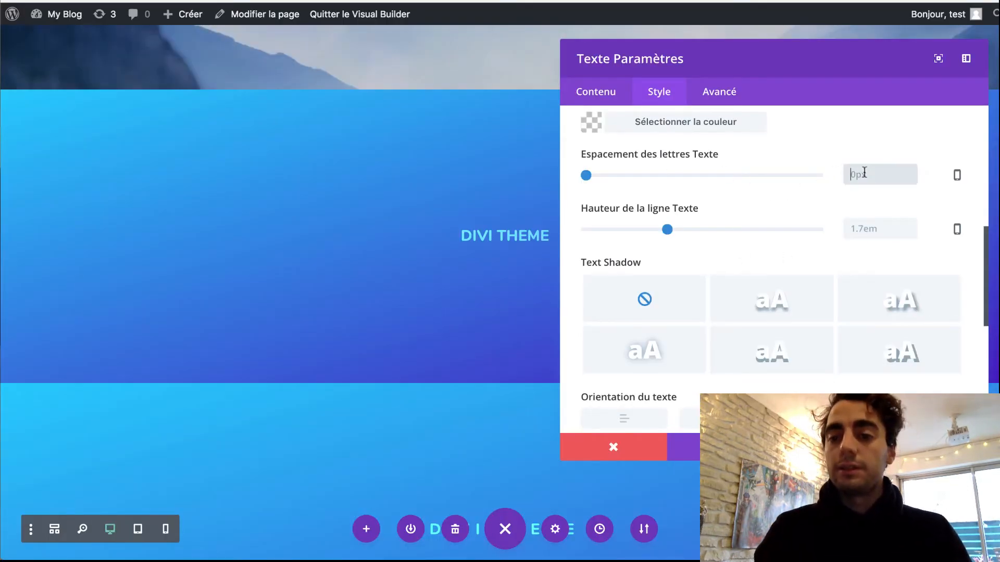
pyautogui.click(866, 192)
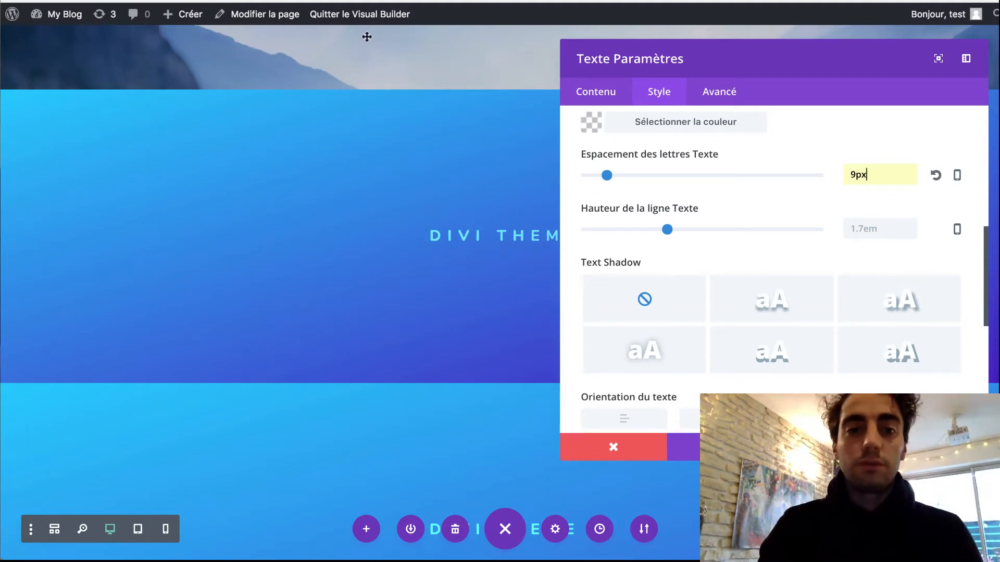
# Copy the complete h2 HTML code for the second text module's content from the tutorial.
pyautogui.click(360, 1)
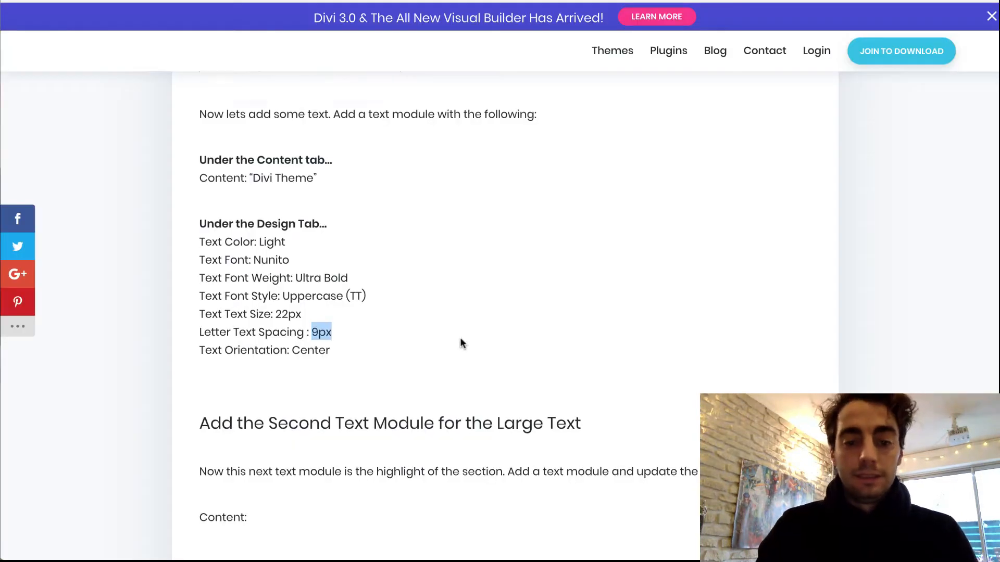
pyautogui.scroll(-5, 460, 341)
pyautogui.click(485, 258)
pyautogui.scroll(-3, 485, 263)
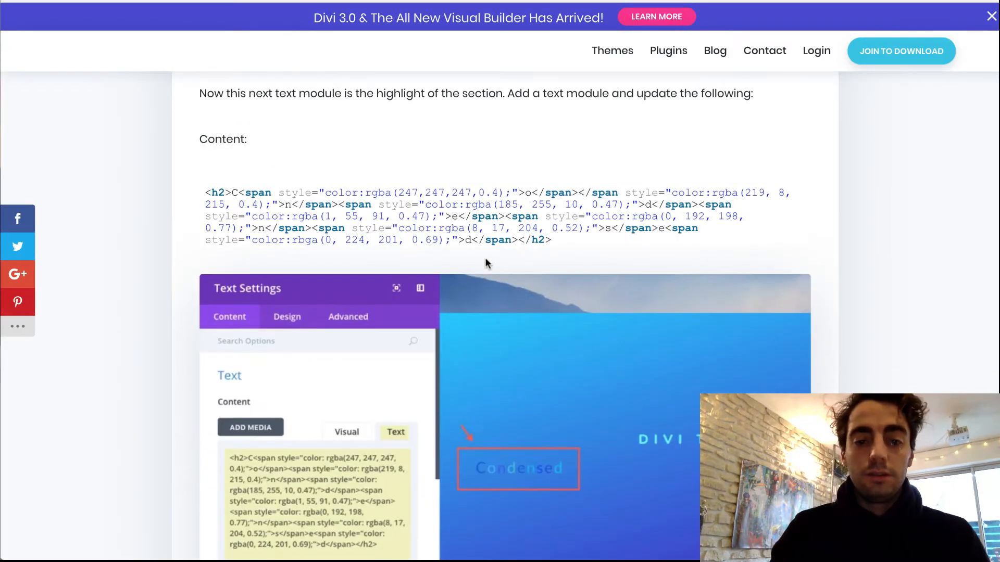
pyautogui.scroll(1, 384, 163)
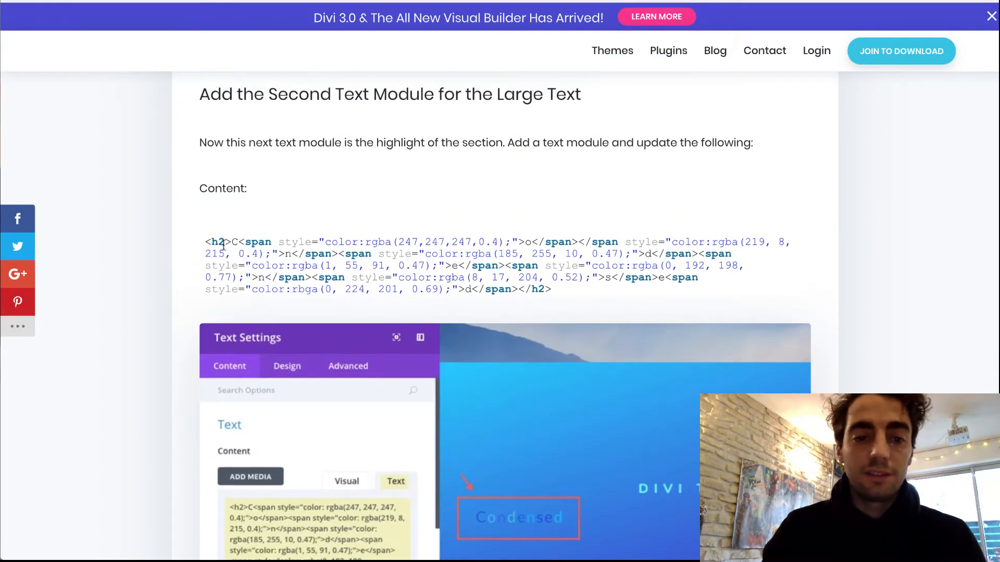
pyautogui.moveTo(205, 240); pyautogui.dragTo(571, 293)
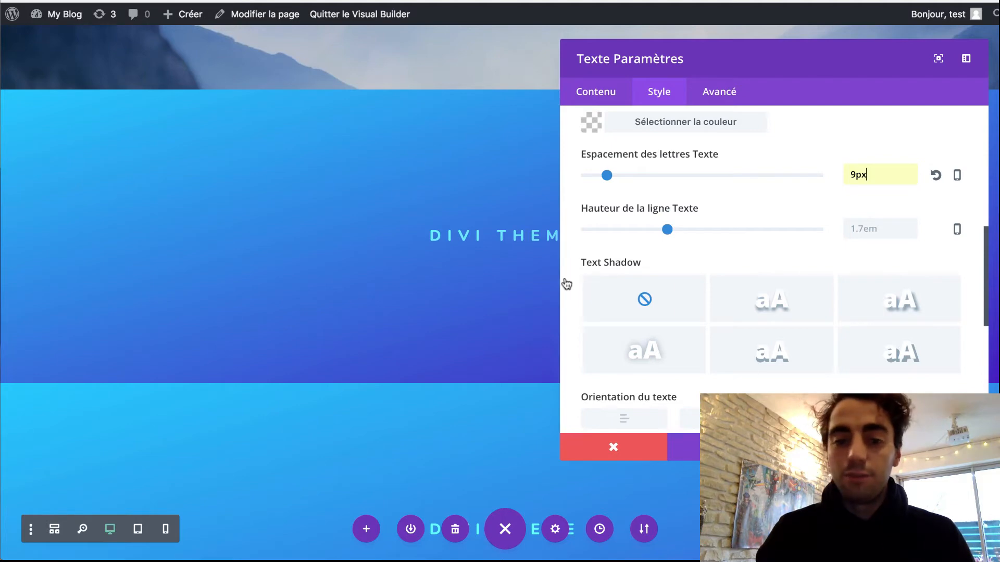
# Save the first text module's settings and insert a new text module directly below the DIVI THEME text.
pyautogui.click(935, 447)
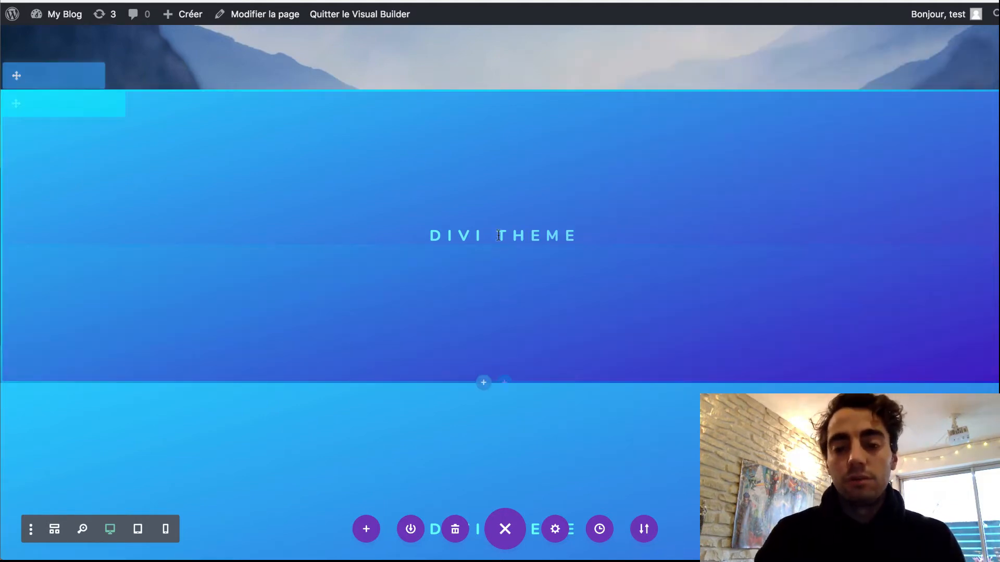
pyautogui.moveTo(491, 245)
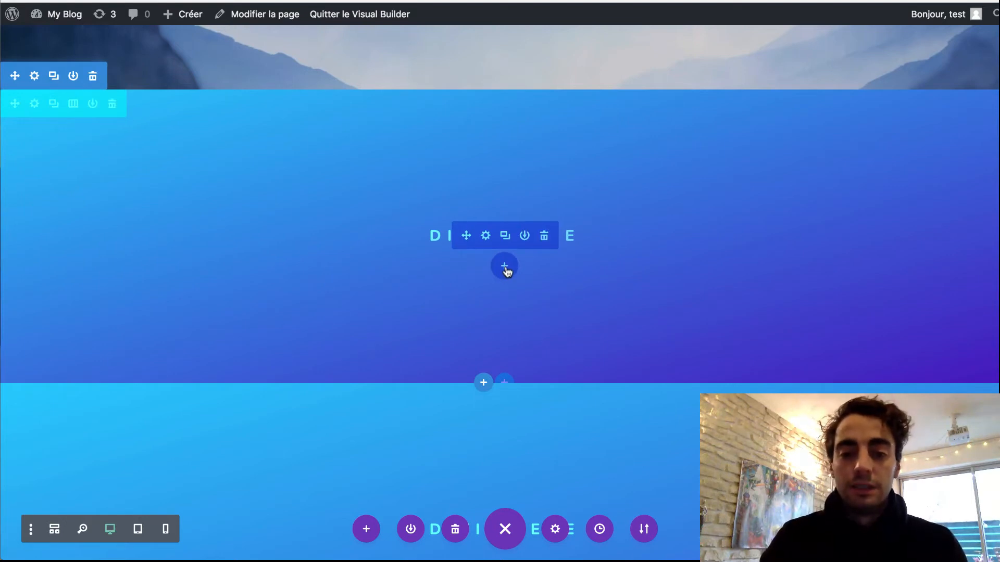
pyautogui.click(505, 268)
pyautogui.write('text')
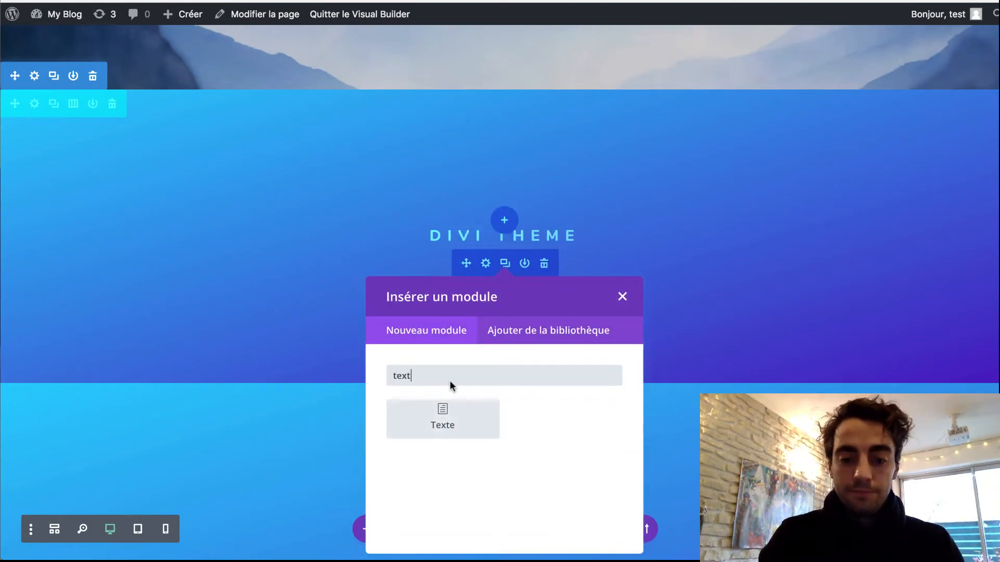
pyautogui.click(438, 427)
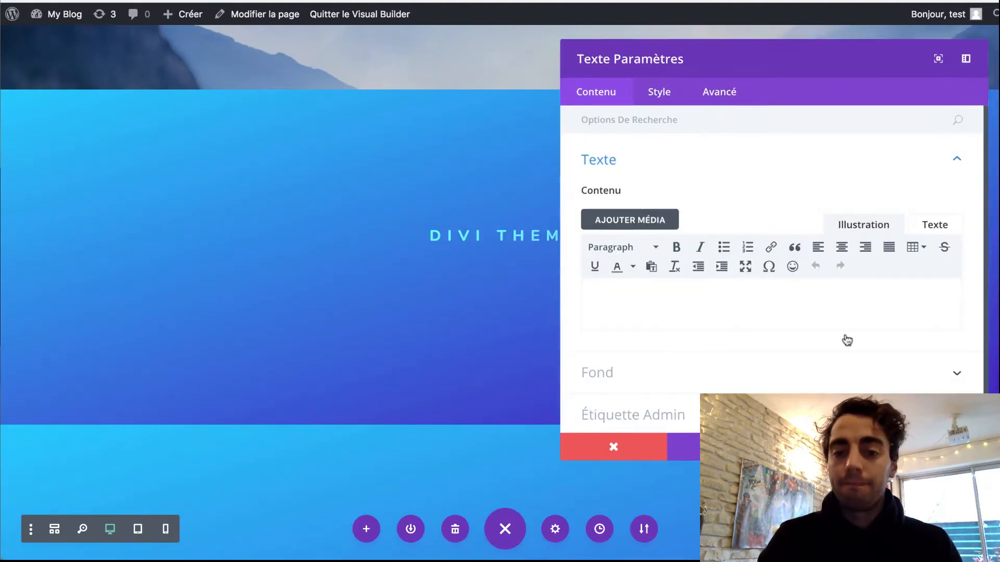
# Paste the copied h2 HTML code for the multicolored word Condensed into the new module's content in code view.
pyautogui.click(937, 227)
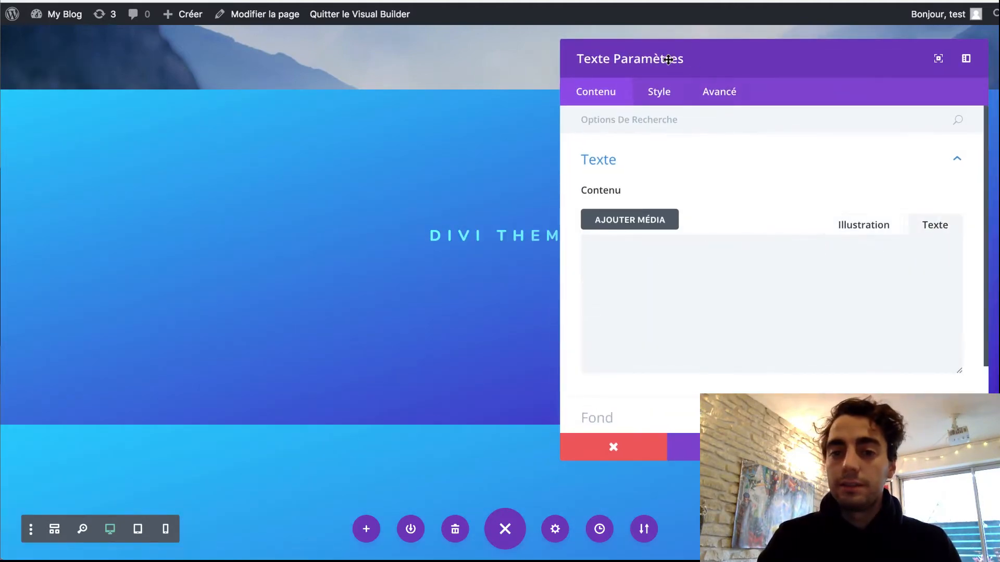
pyautogui.moveTo(666, 56); pyautogui.dragTo(579, 38)
pyautogui.click(552, 261)
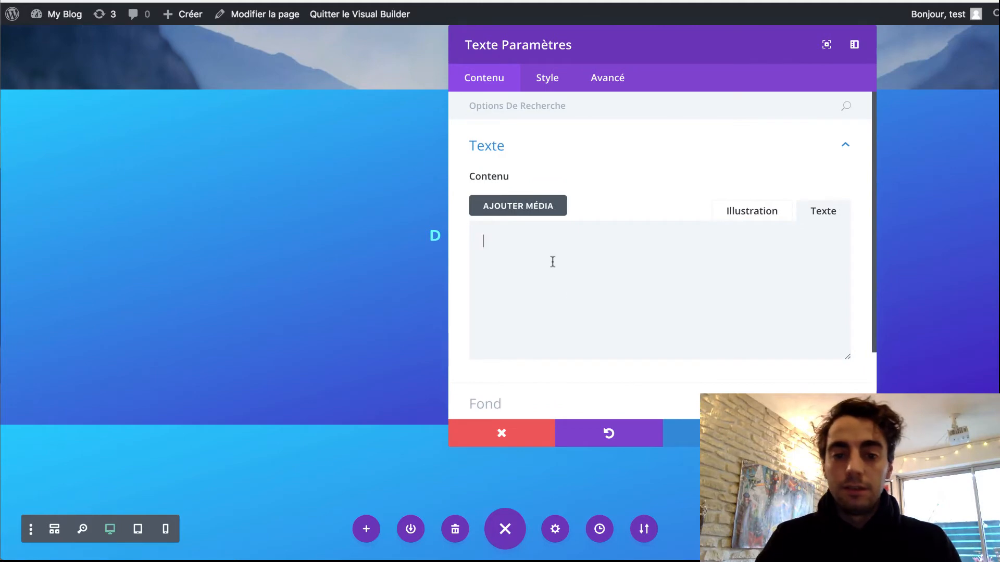
pyautogui.write('<h2>C<span style="color:rgba(247,247,247,0.4);">o</span><span style="color:rgba(219, 8, 215, 0.4);">n</span><span style="color:rgba(185, 255, 10, 0.47);">d</span><span style="color:rgba(1, 55, 91, 0.47);">e</span><span style="color:rgba(0, 192, 198, 0.77);">n</span><span style="color:rgba(8, 17, 204, 0.52);">s</span>e<span style="color:rbga(0, 224, 201, 0.69);">d</span></h2>')
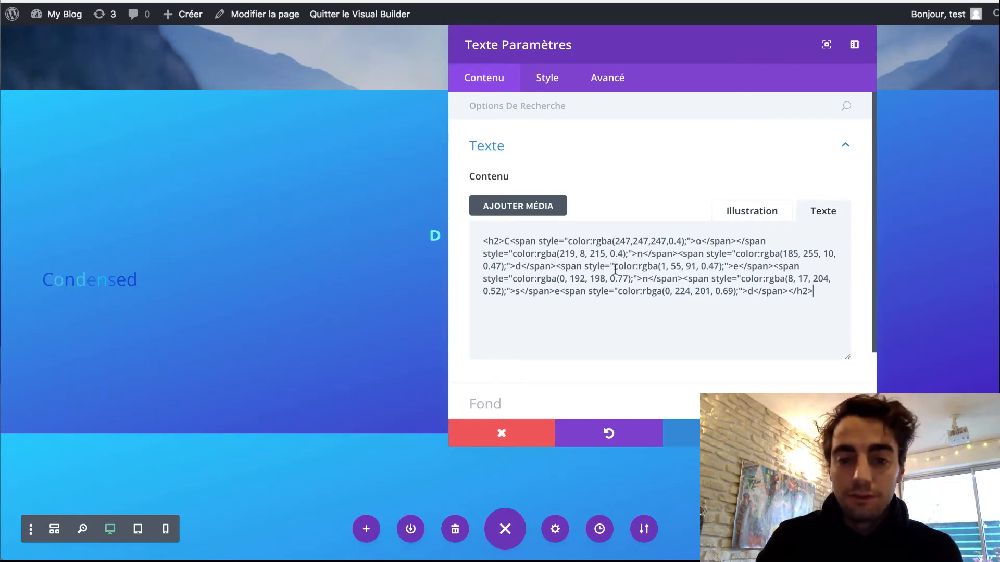
# Examine the pasted code's h2 tag, the span around the letter o, and its rgba color style.
pyautogui.moveTo(510, 242); pyautogui.dragTo(488, 241)
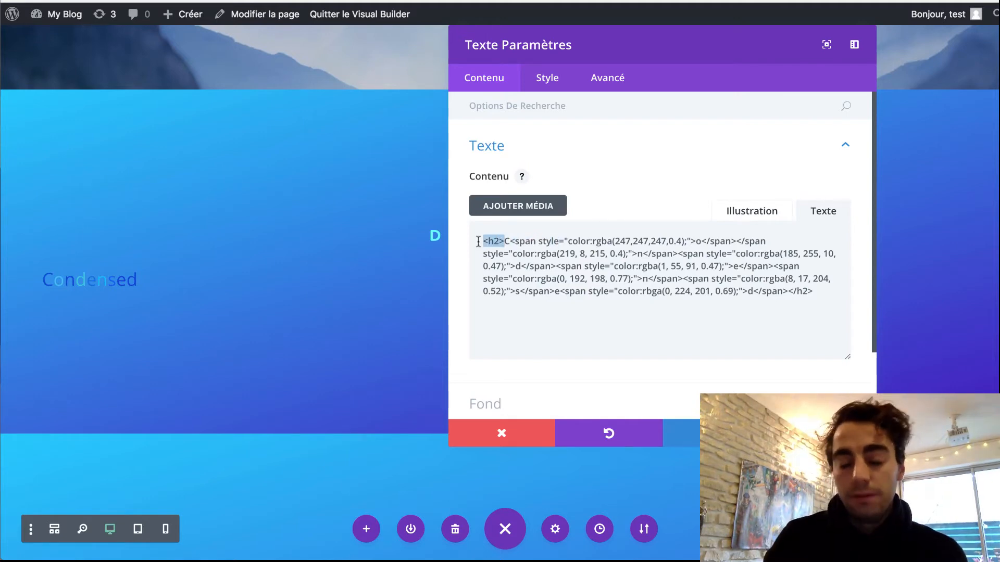
pyautogui.click(497, 291)
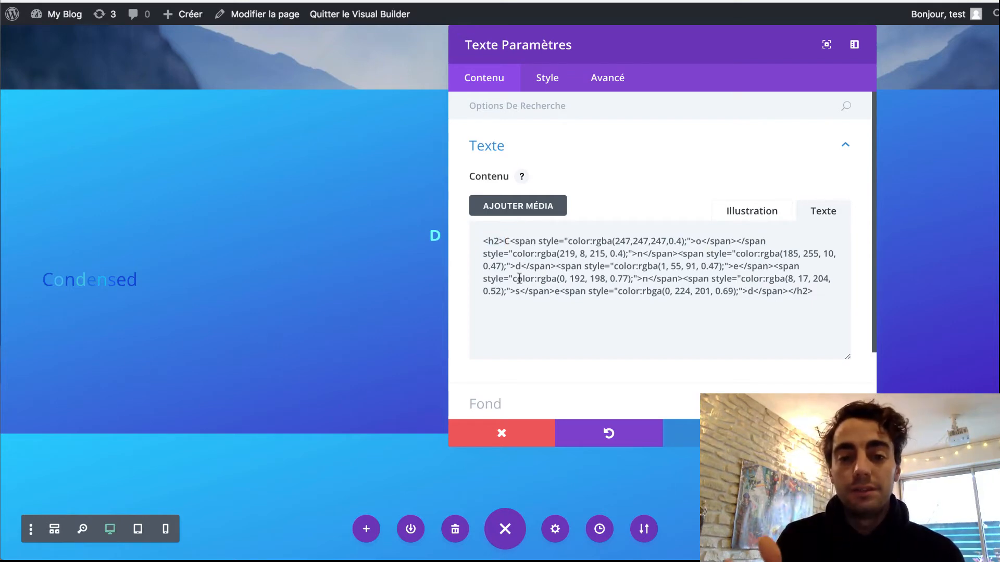
pyautogui.moveTo(509, 241); pyautogui.dragTo(536, 243)
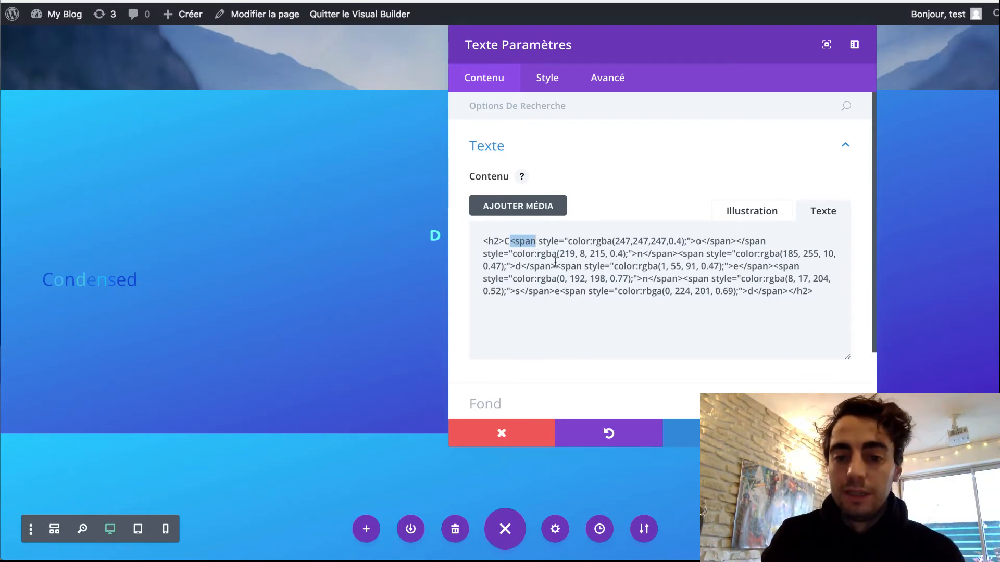
pyautogui.click(527, 249)
pyautogui.moveTo(510, 241); pyautogui.dragTo(520, 241)
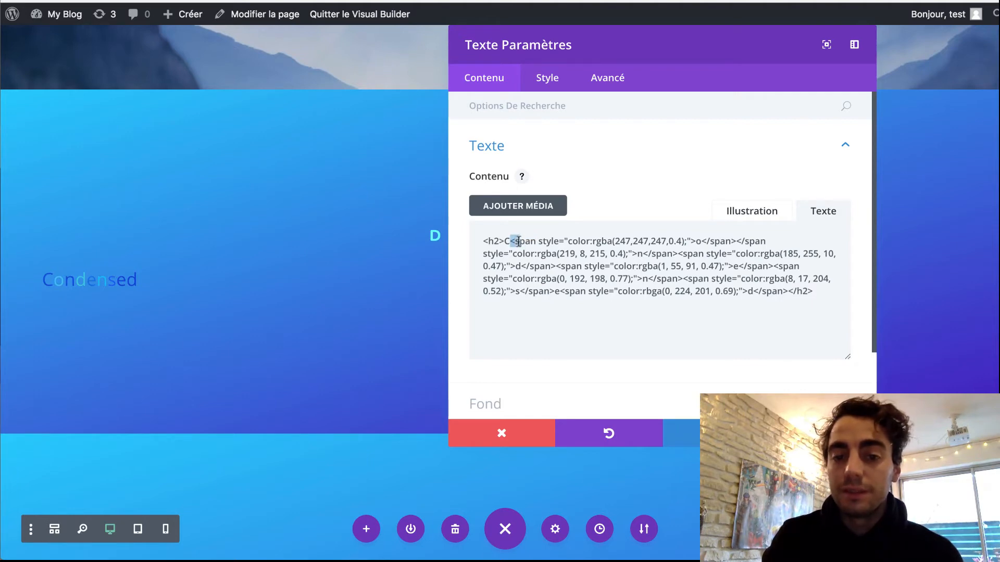
pyautogui.doubleClick(698, 241)
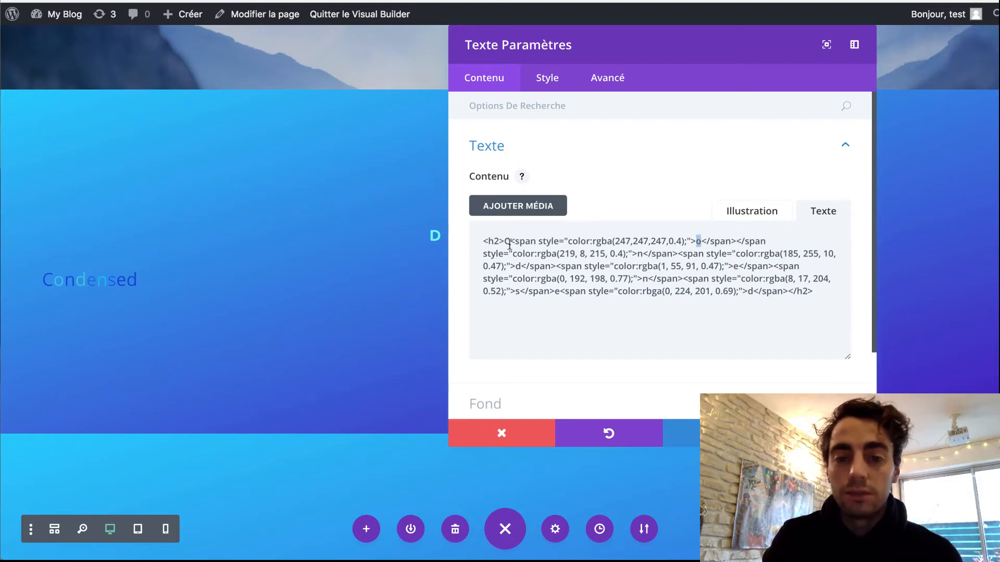
pyautogui.moveTo(509, 241); pyautogui.dragTo(736, 236)
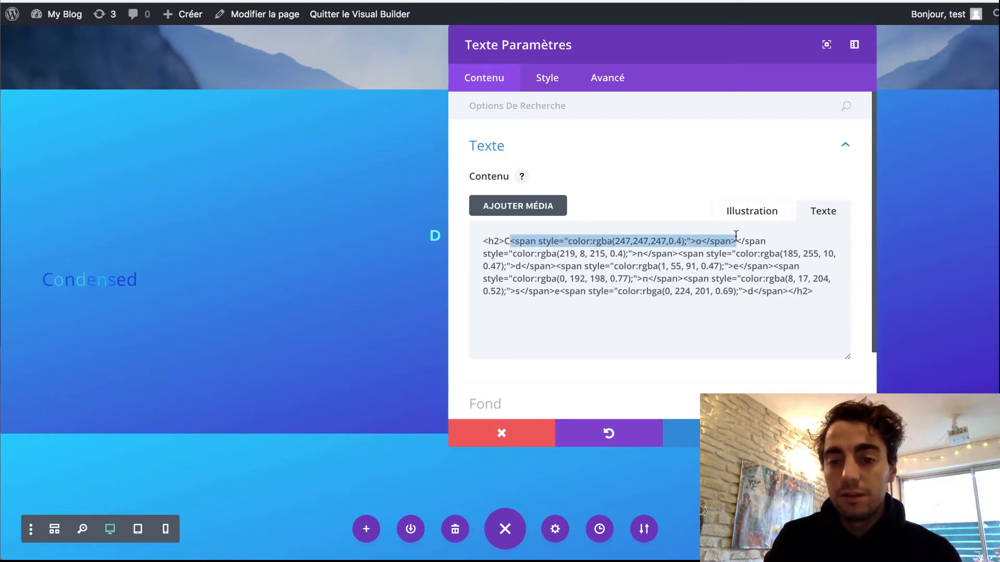
pyautogui.click(549, 241)
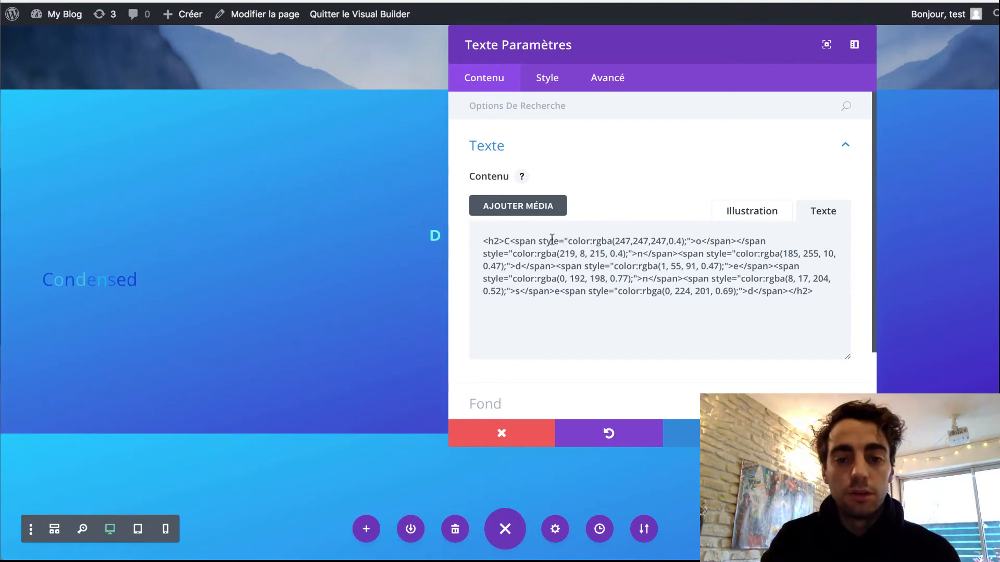
pyautogui.moveTo(538, 240); pyautogui.dragTo(595, 235)
pyautogui.click(573, 244)
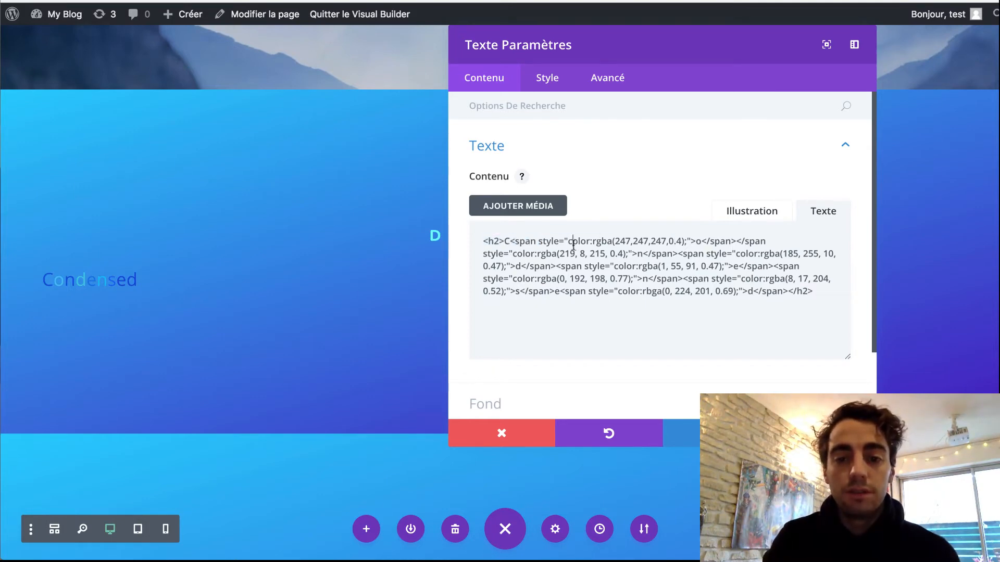
pyautogui.doubleClick(573, 244)
pyautogui.click(661, 241)
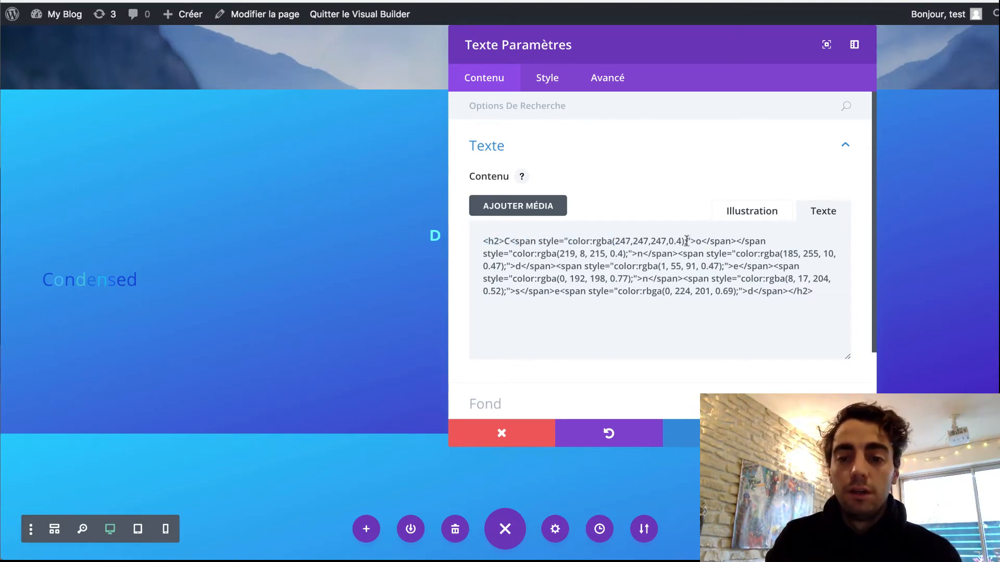
pyautogui.moveTo(687, 241); pyautogui.dragTo(619, 242)
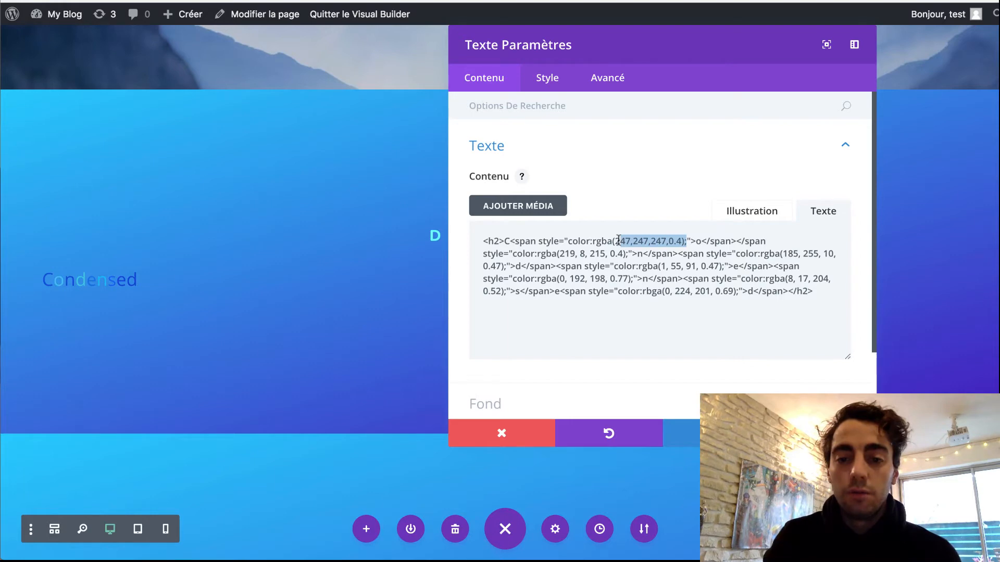
pyautogui.click(677, 241)
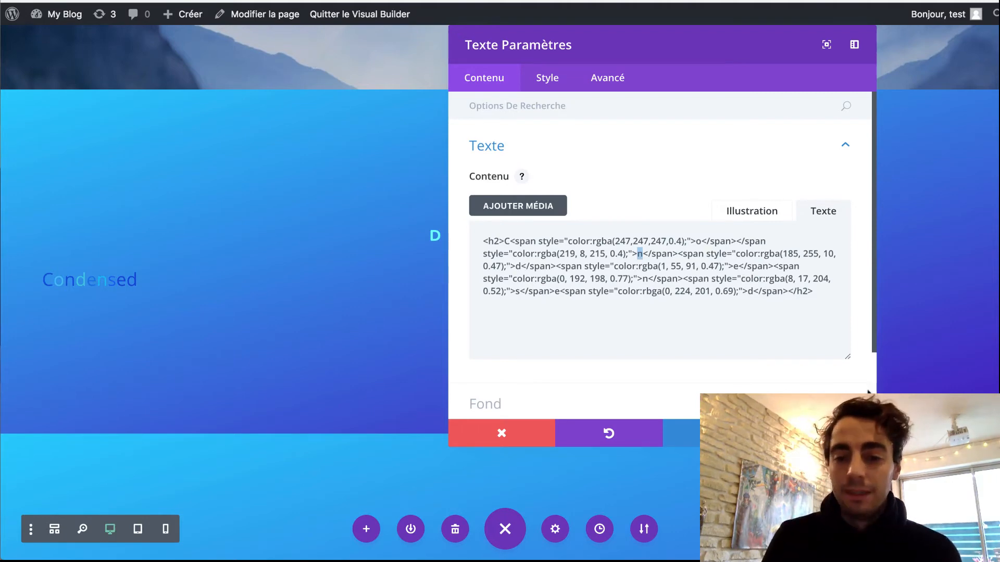
# Look up the heading settings in the tutorial and set the module's Heading 2 font to Nunito.
pyautogui.click(544, 85)
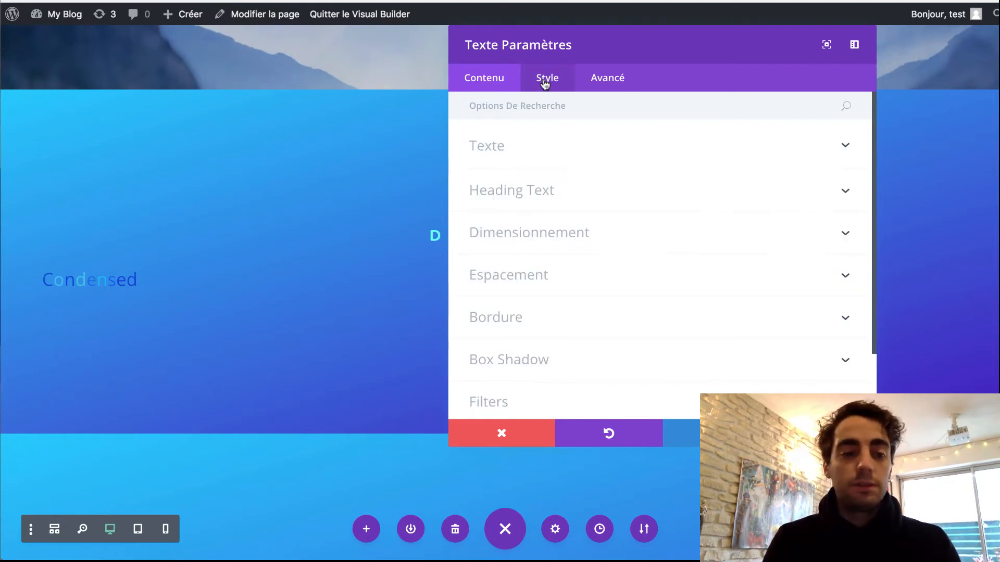
pyautogui.click(409, 0)
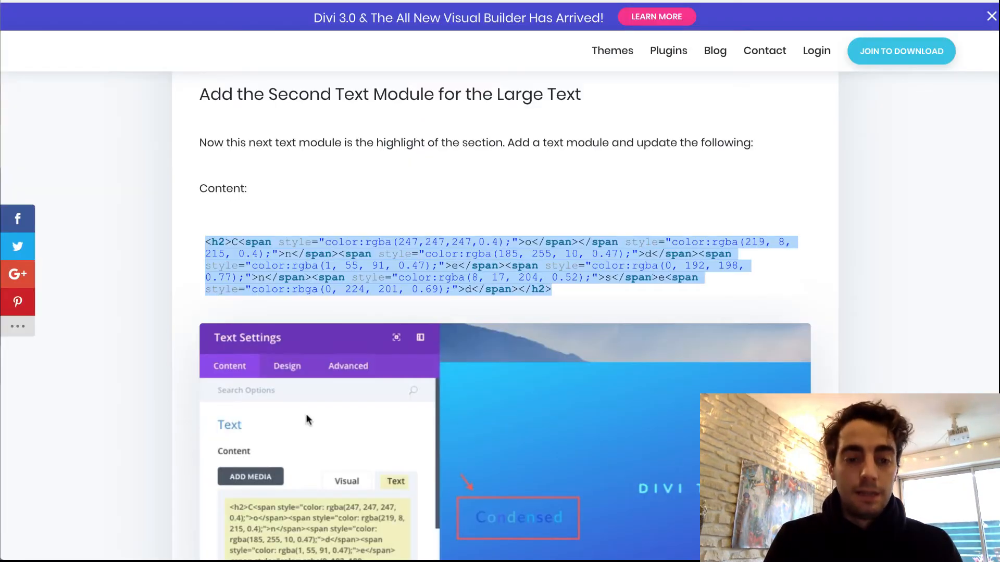
pyautogui.scroll(-10, 305, 414)
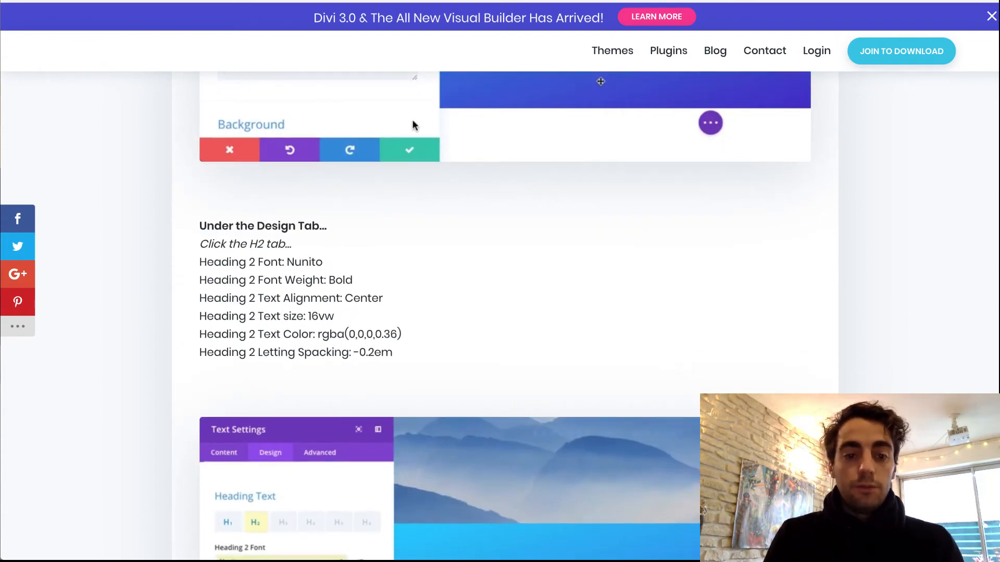
pyautogui.click(270, 0)
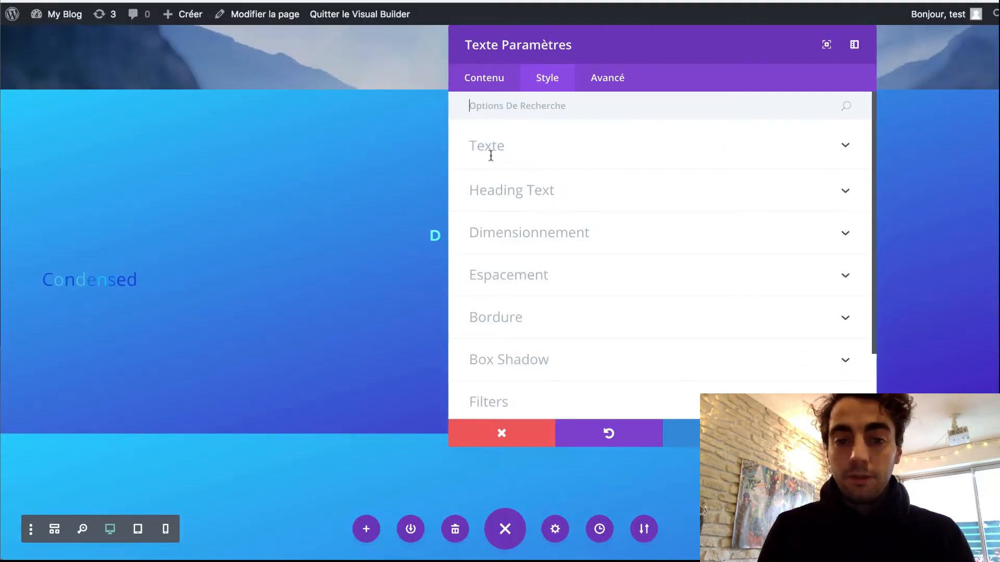
pyautogui.click(515, 188)
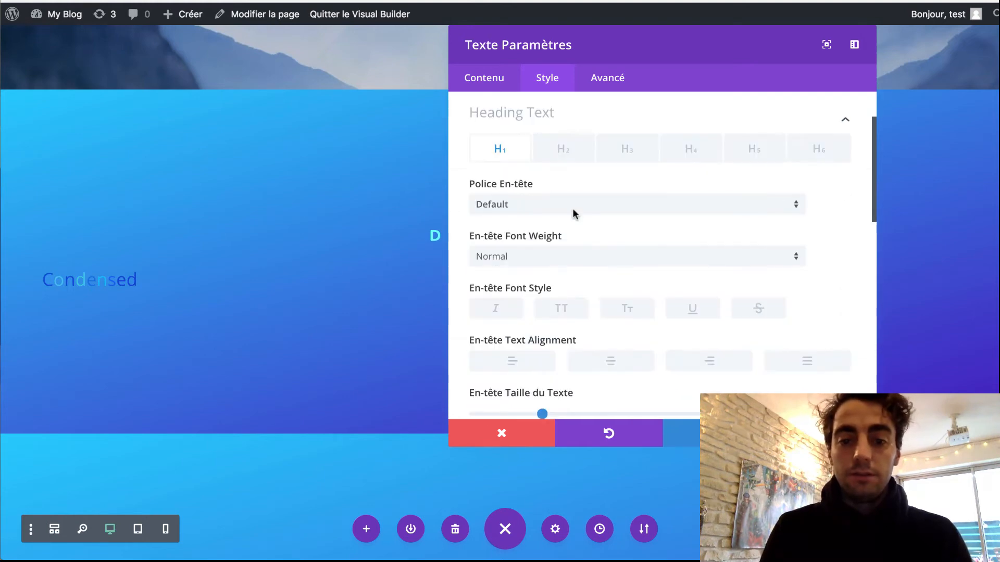
pyautogui.click(564, 157)
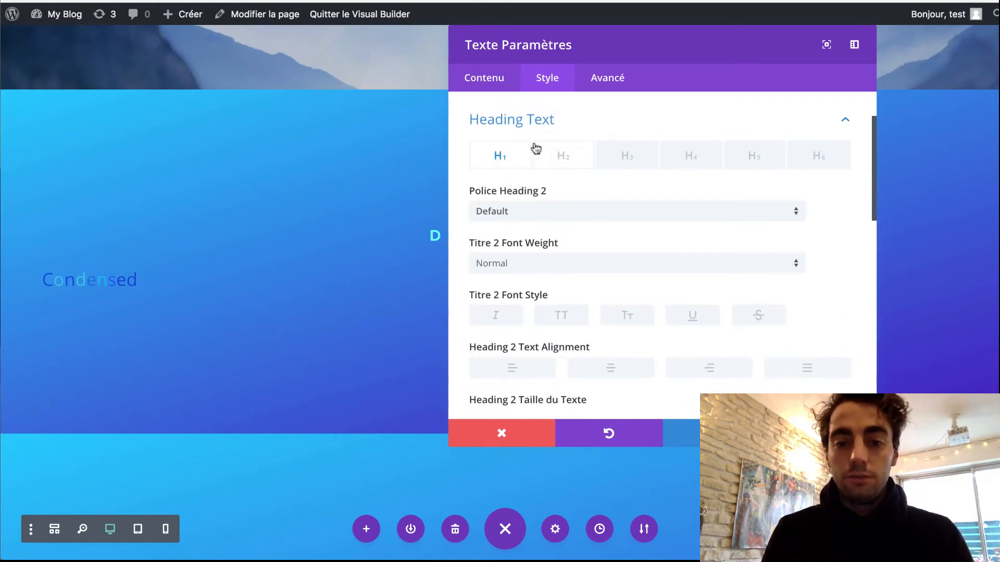
pyautogui.click(533, 212)
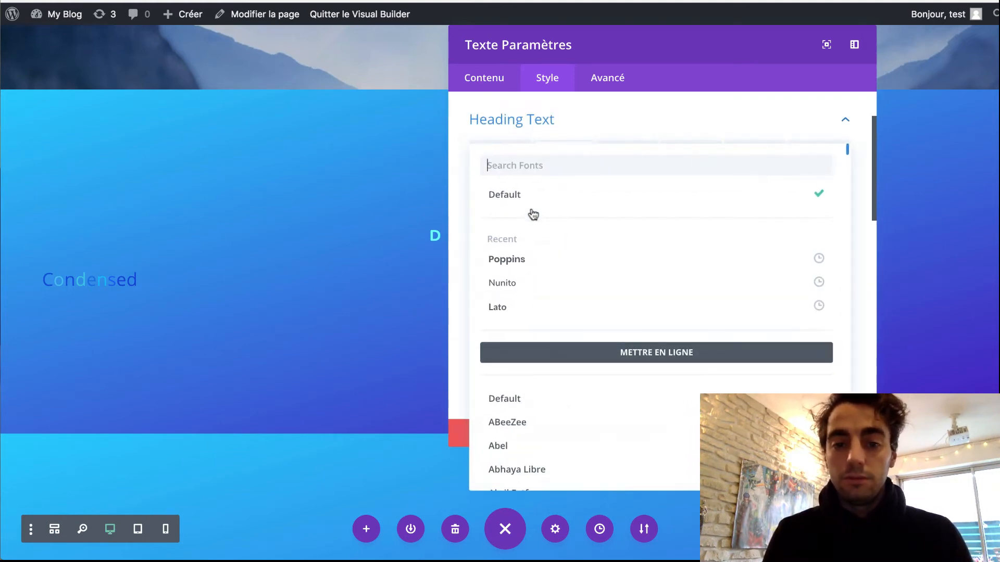
pyautogui.click(519, 284)
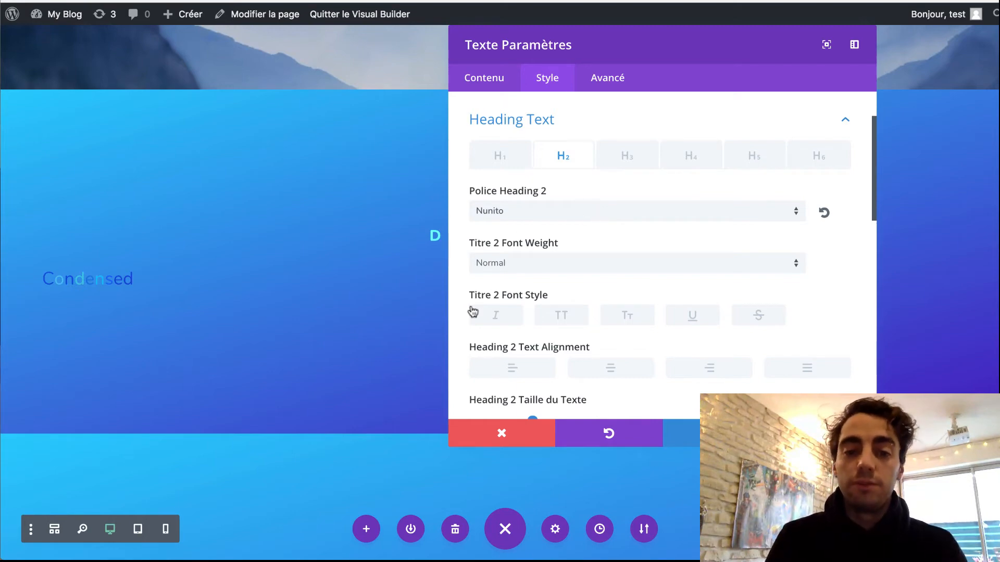
# Set the Heading 2 font weight to Bold and its text alignment to center, as listed in the tutorial.
pyautogui.click(364, 1)
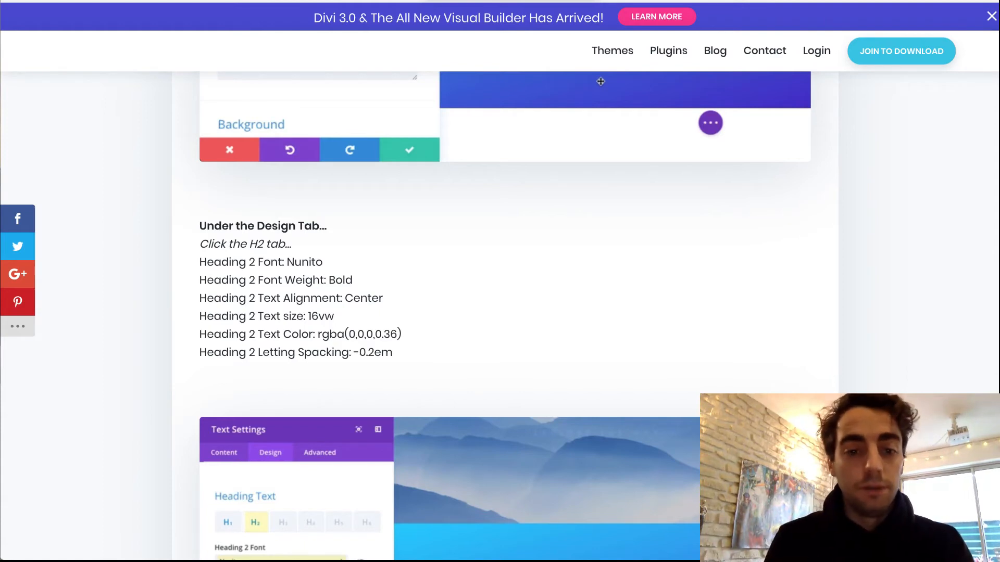
pyautogui.click(511, 1)
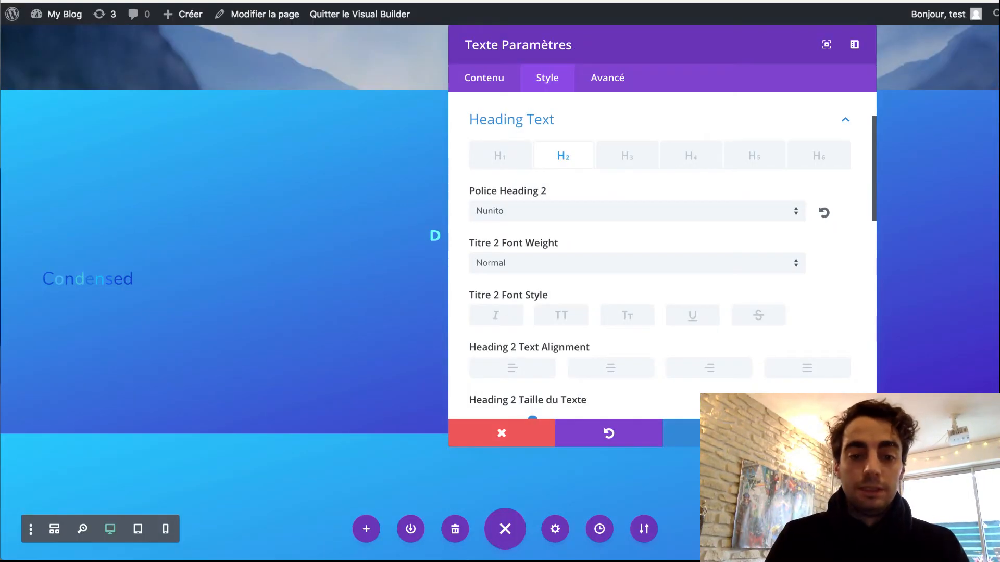
pyautogui.click(504, 263)
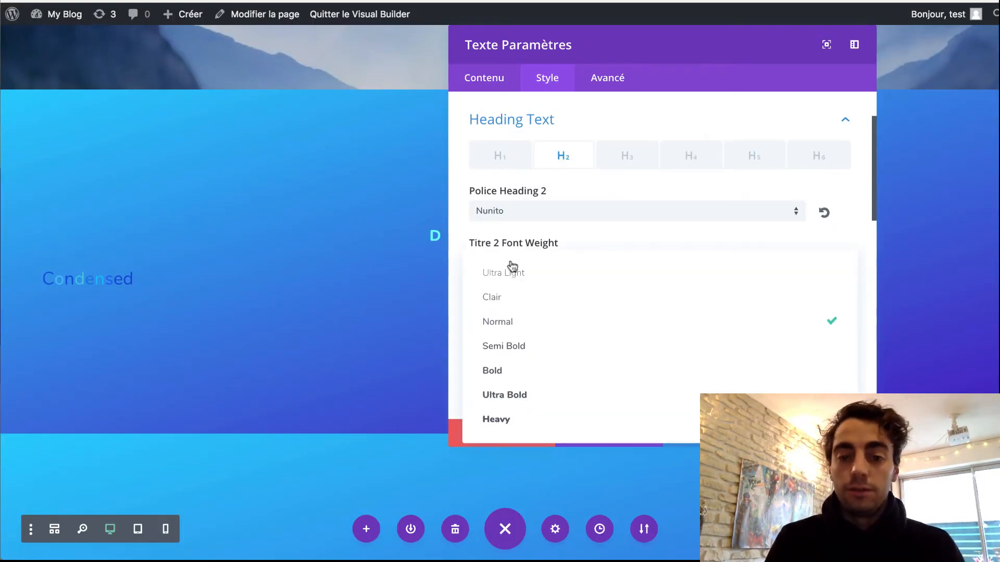
pyautogui.click(509, 371)
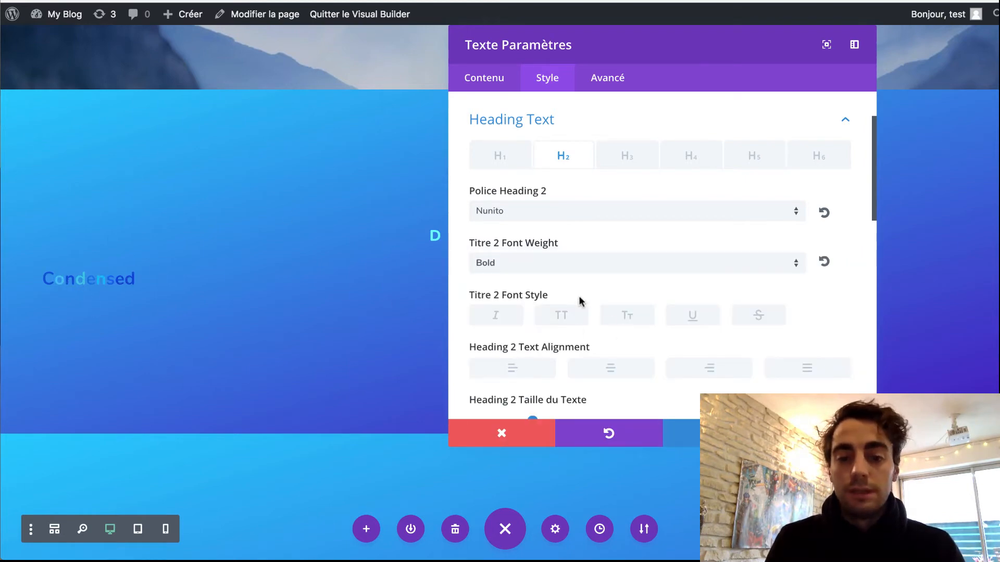
pyautogui.click(619, 368)
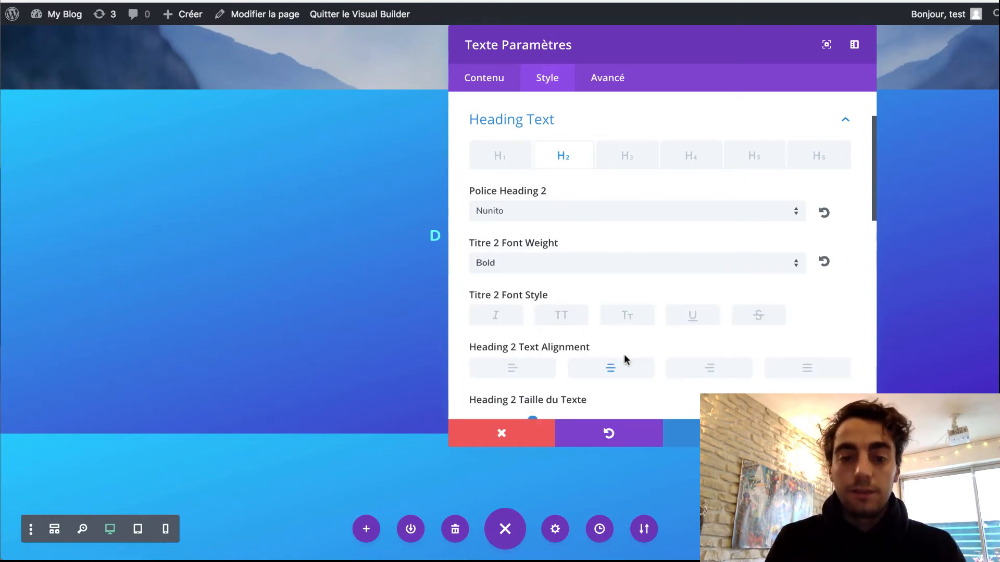
# Copy the Heading 2 text size from the tutorial and set the Condensed module's Heading 2 text size to 16vw.
pyautogui.click(358, 1)
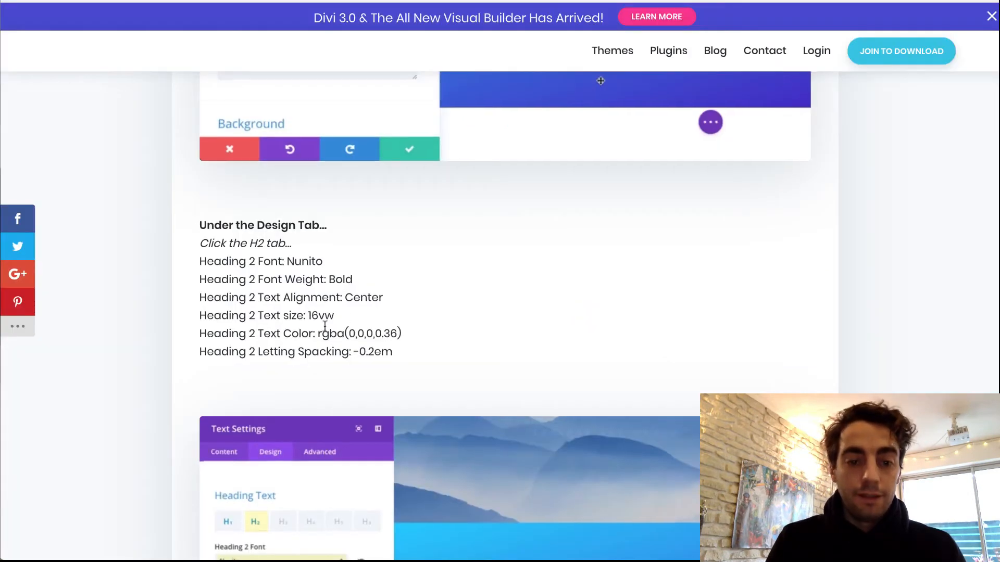
pyautogui.scroll(-1, 326, 331)
pyautogui.doubleClick(314, 270)
pyautogui.hotkey('ctrl', 'c')
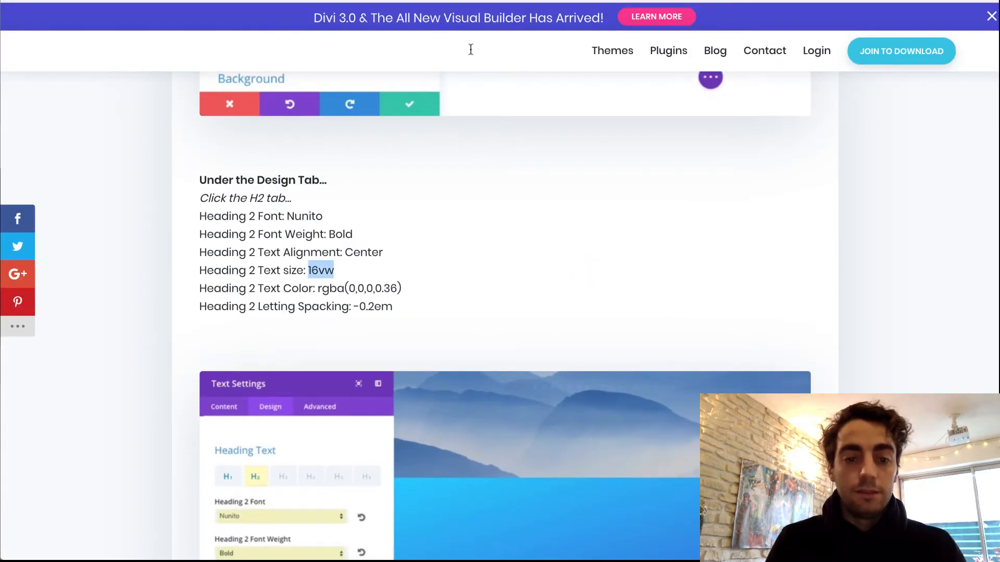
pyautogui.click(589, 0)
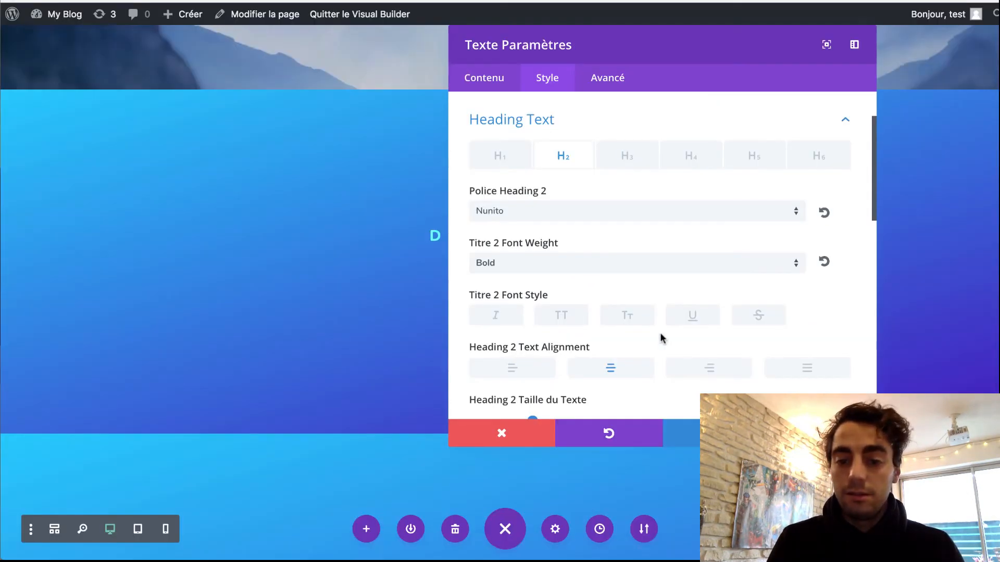
pyautogui.scroll(-4, 661, 338)
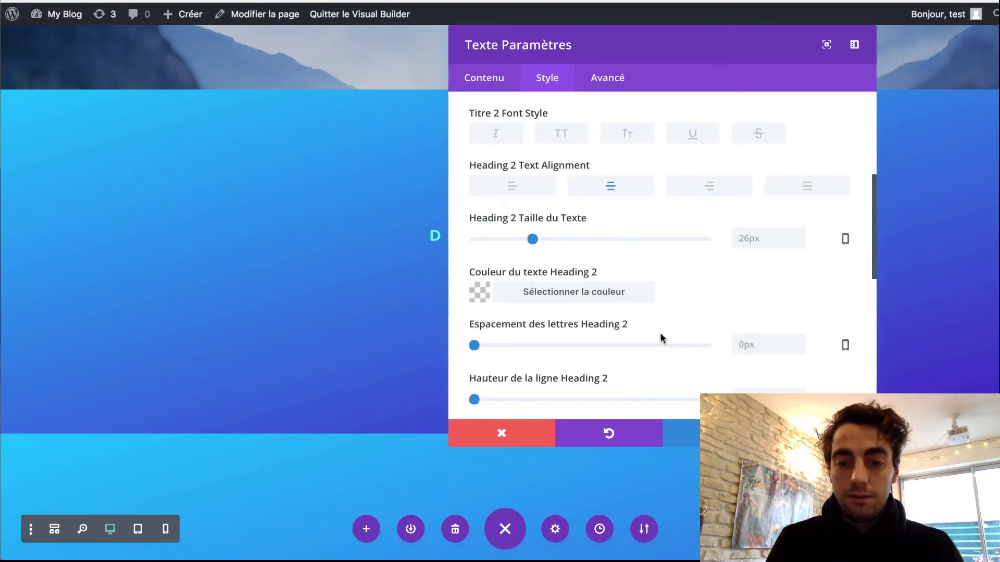
pyautogui.scroll(-1, 662, 339)
pyautogui.doubleClick(752, 183)
pyautogui.hotkey('ctrl', 'v')
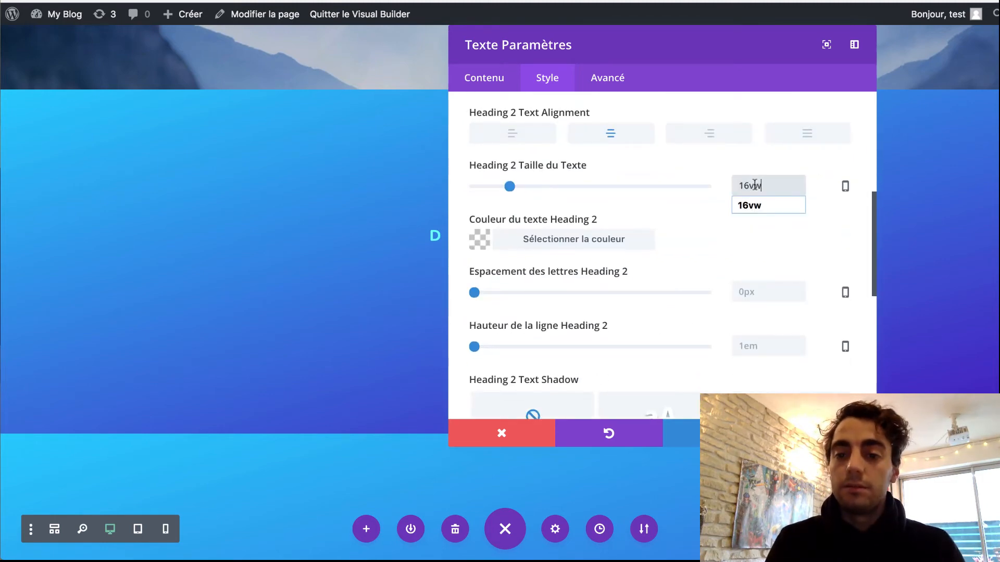
pyautogui.click(756, 205)
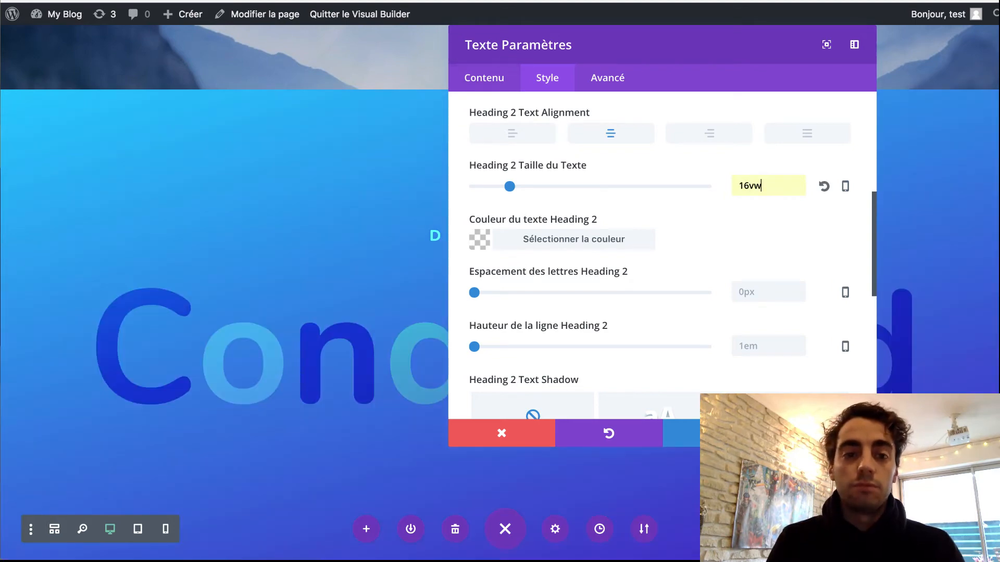
# Copy the color value from the tutorial and set the Heading 2 text color to rgba(0,0,0,0.36).
pyautogui.hotkey('ctrl', 'Tab')
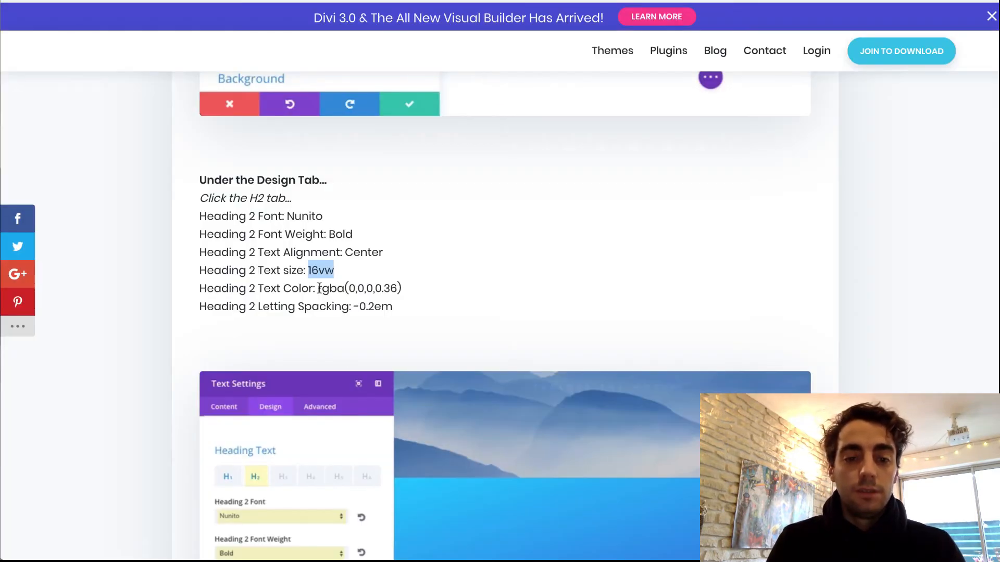
pyautogui.moveTo(318, 288); pyautogui.dragTo(424, 290)
pyautogui.hotkey('ctrl', 'c')
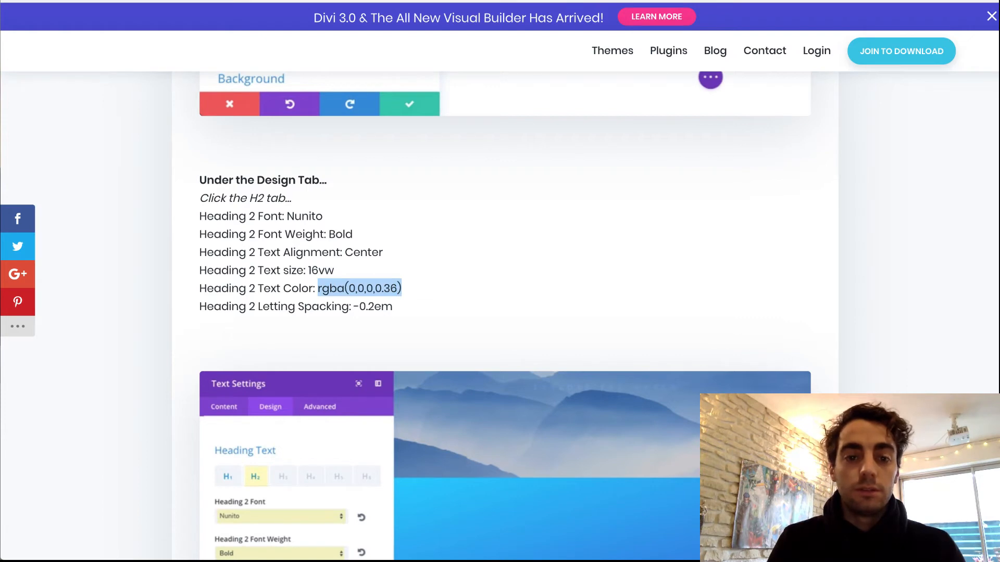
pyautogui.hotkey('ctrl', 'Tab')
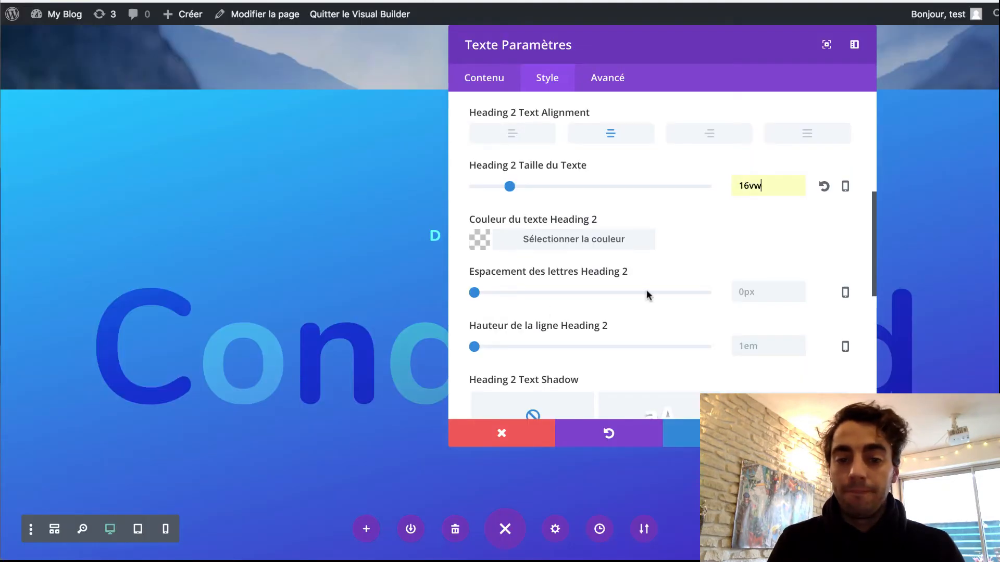
pyautogui.click(479, 238)
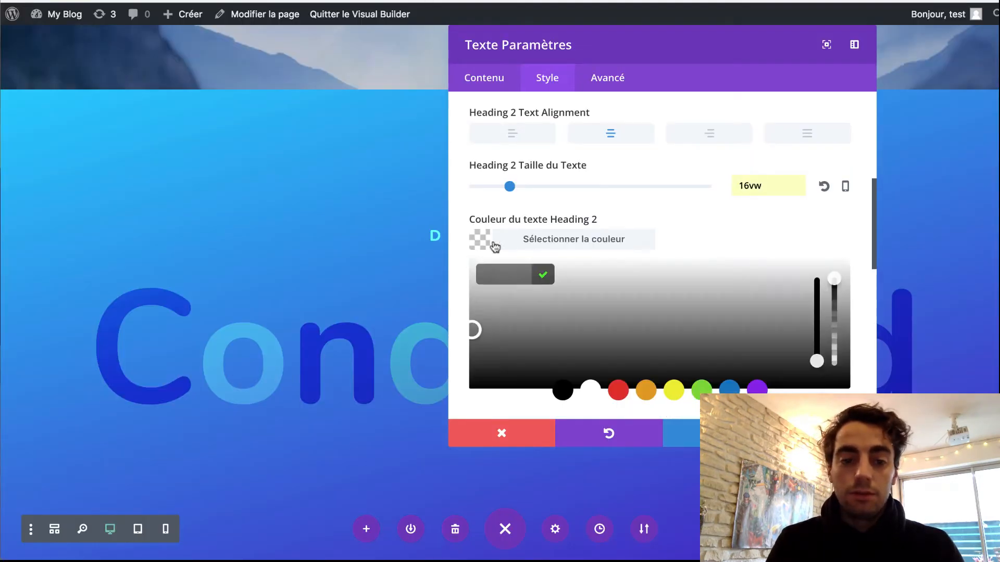
pyautogui.hotkey('ctrl', 'v')
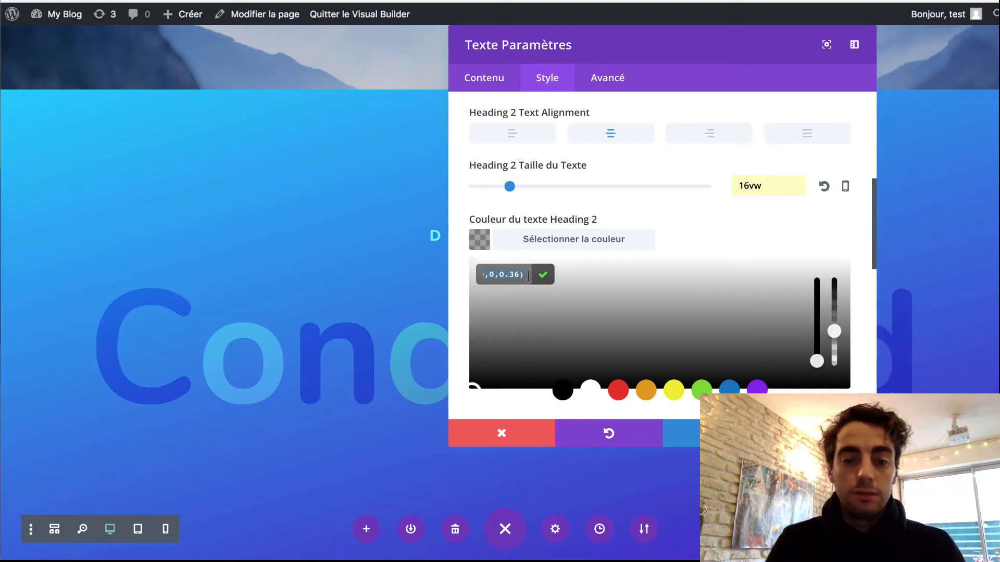
# Try clearing and re-entering the Heading 2 color value, and try the preset red on the heading.
pyautogui.press('BackSpace')
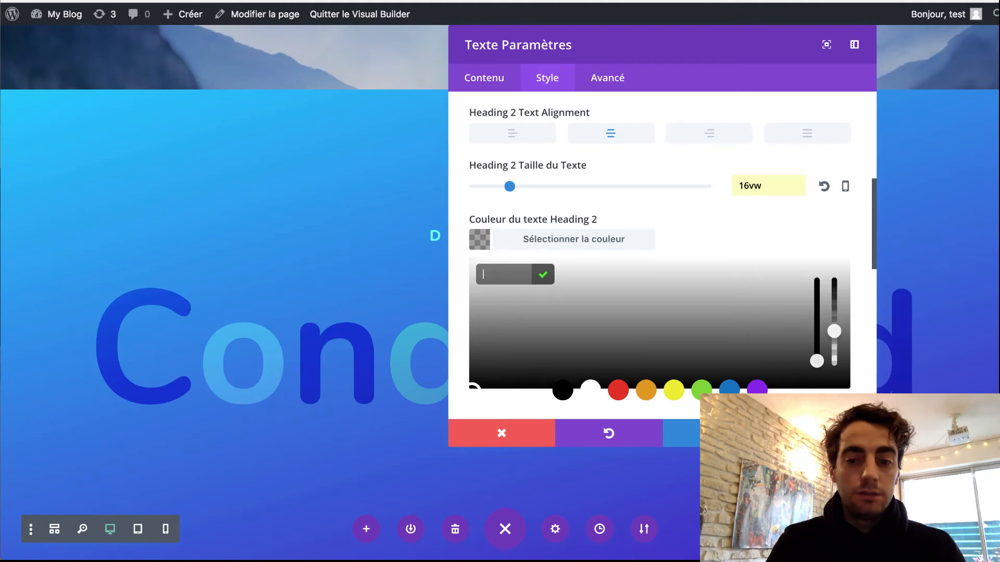
pyautogui.hotkey('ctrl', 'v')
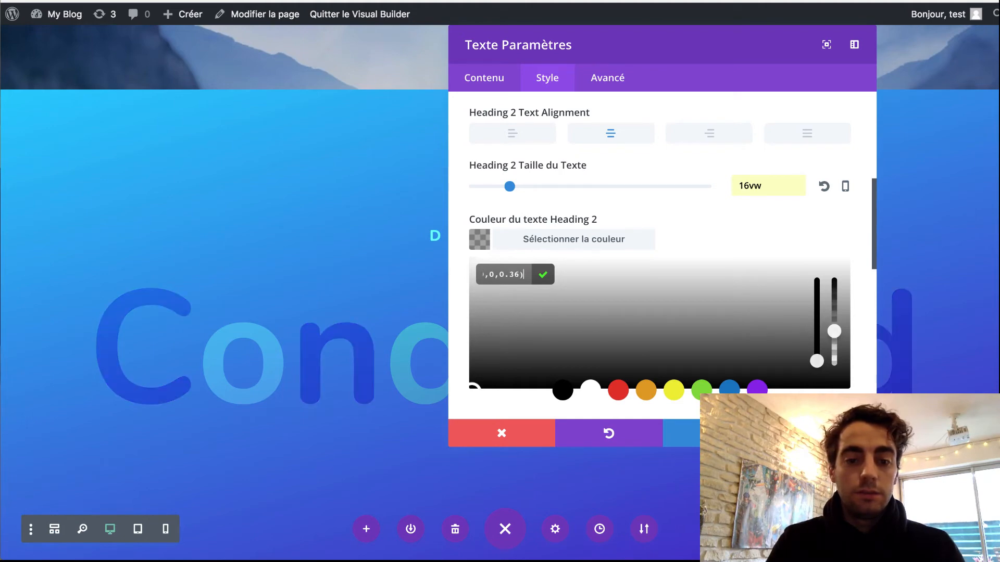
pyautogui.press('BackSpace')
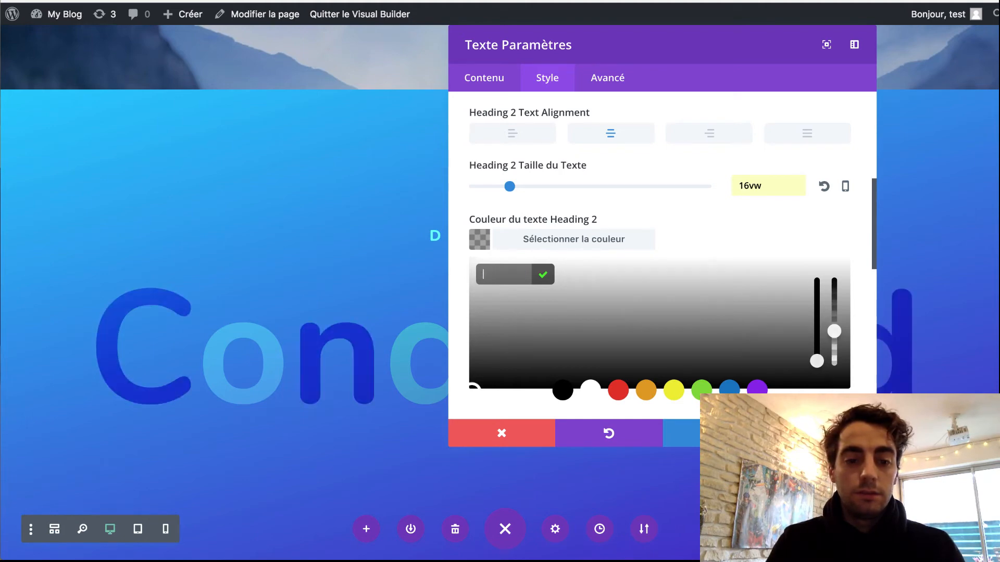
pyautogui.click(619, 391)
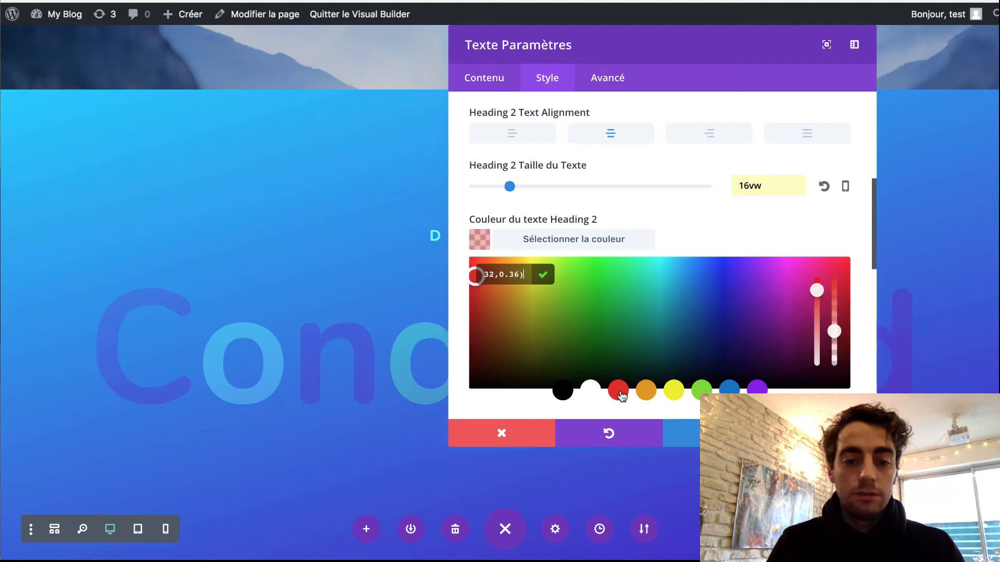
# Replace the red Heading 2 color with the copied rgba(0,0,0,0.36) value and apply it.
pyautogui.press('super+a')
pyautogui.press('super+v')
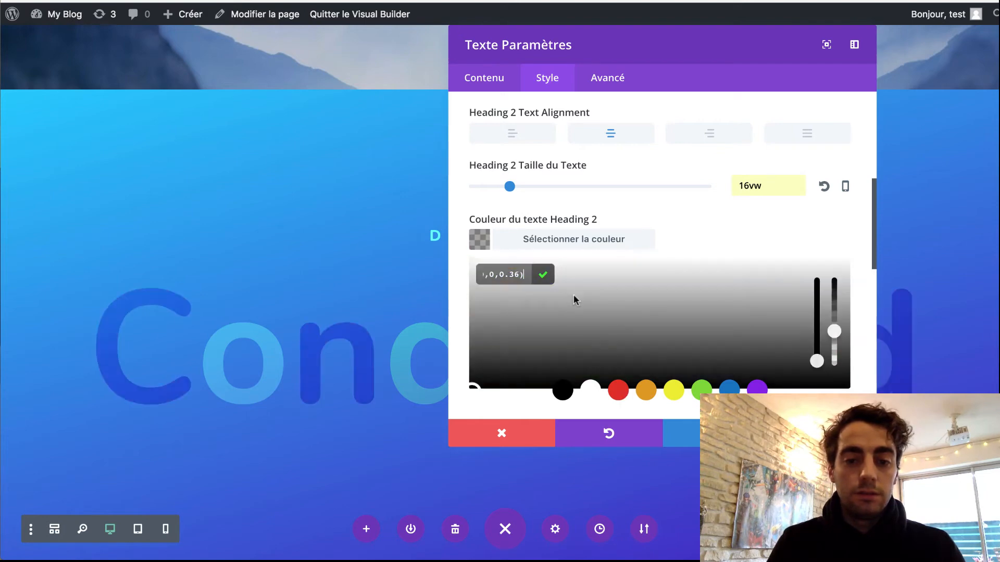
pyautogui.click(543, 277)
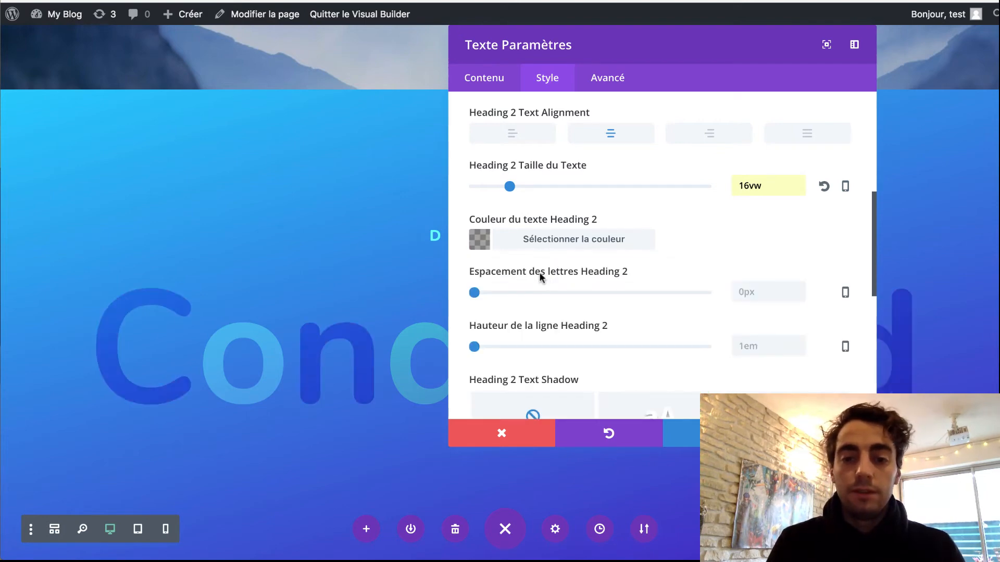
# Copy the letter spacing value from the tutorial and set the Heading 2 letter spacing to -0.2em.
pyautogui.hotkey('ctrl', 'Tab')
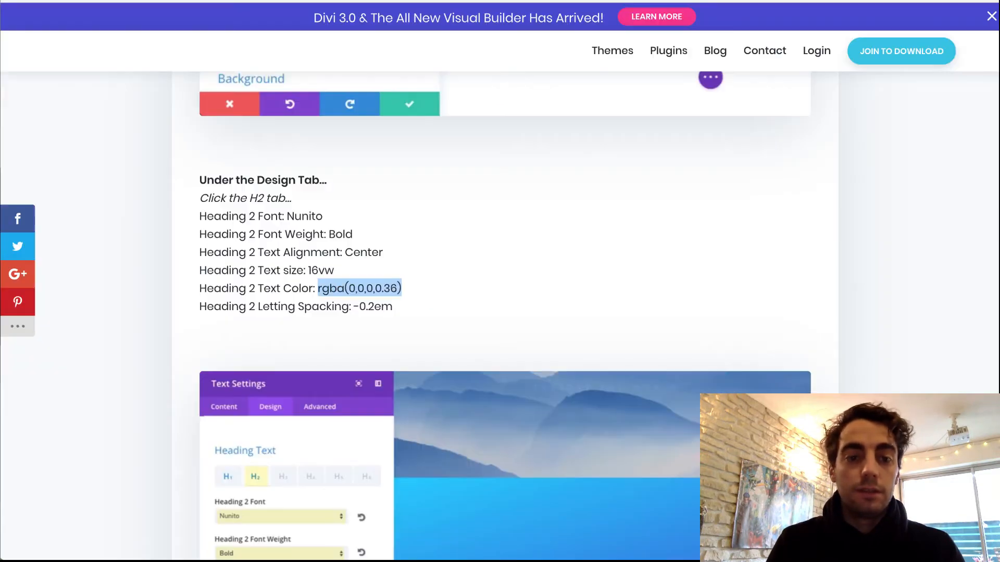
pyautogui.moveTo(354, 307); pyautogui.dragTo(403, 309)
pyautogui.hotkey('ctrl', 'c')
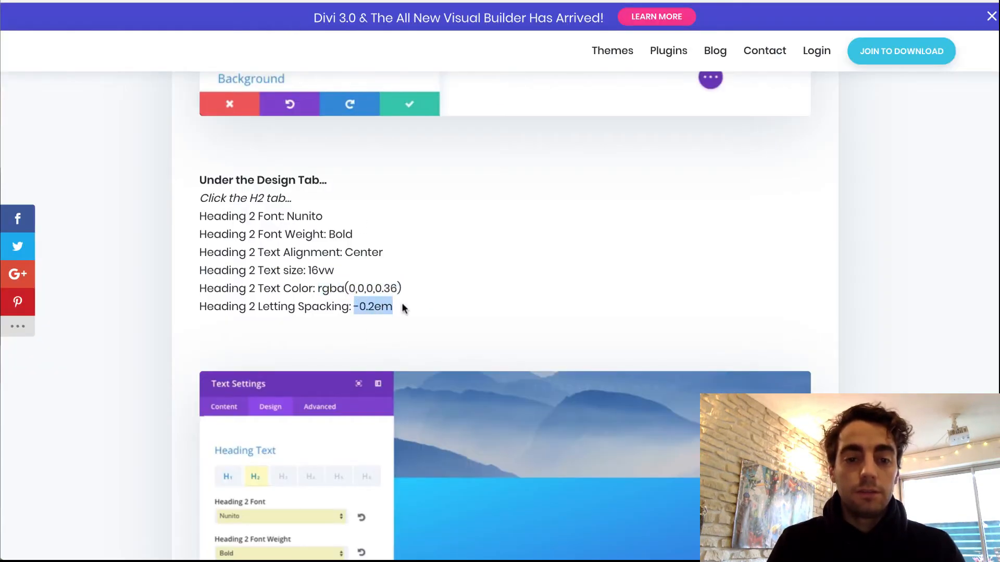
pyautogui.hotkey('ctrl', 'shift', 'Tab')
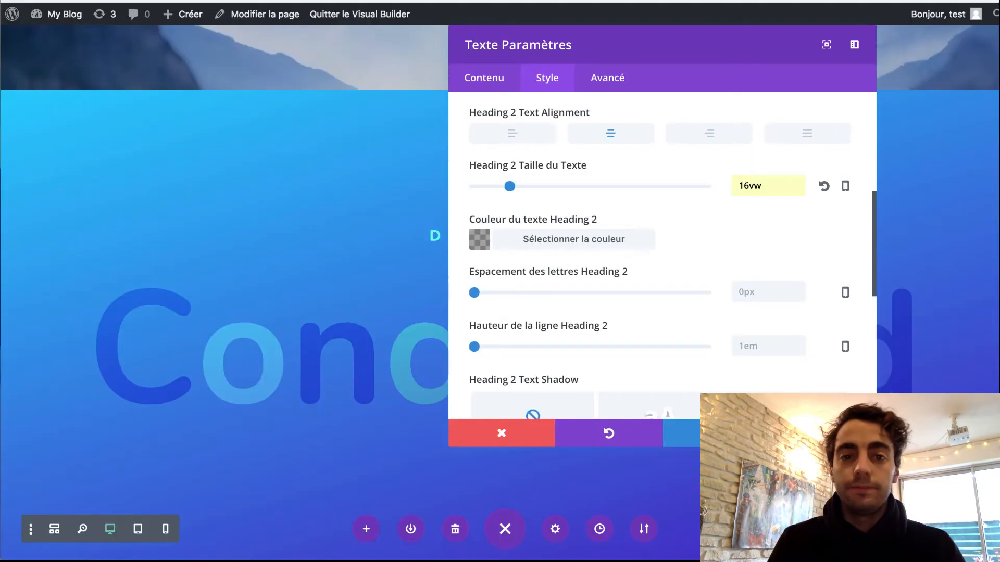
pyautogui.click(743, 291)
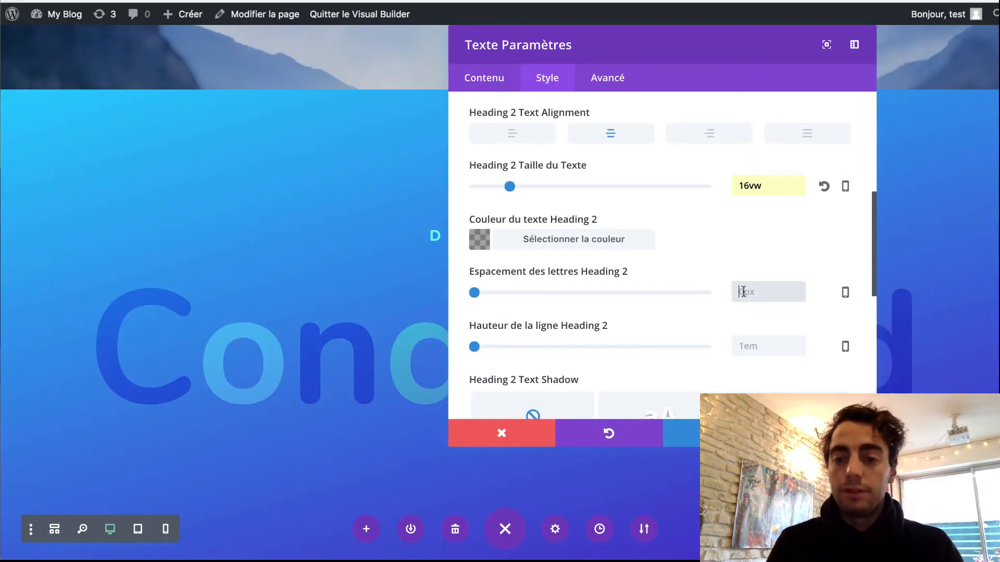
pyautogui.hotkey('ctrl', 'v')
# Copy the CSS class name from the tutorial and assign the class letter-spacing to the Condensed text module.
pyautogui.hotkey('ctrl', 'Tab')
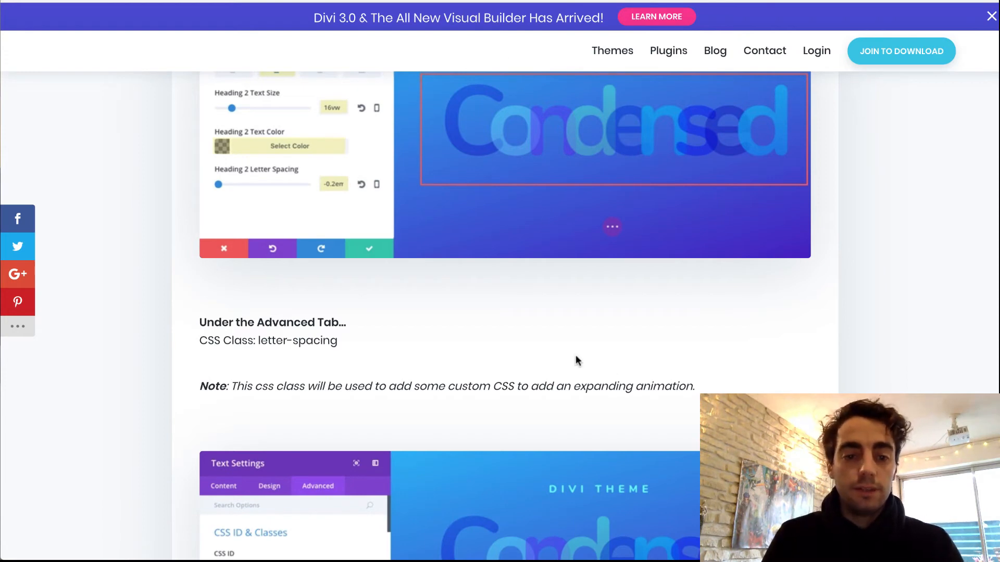
pyautogui.scroll(-4, 576, 356)
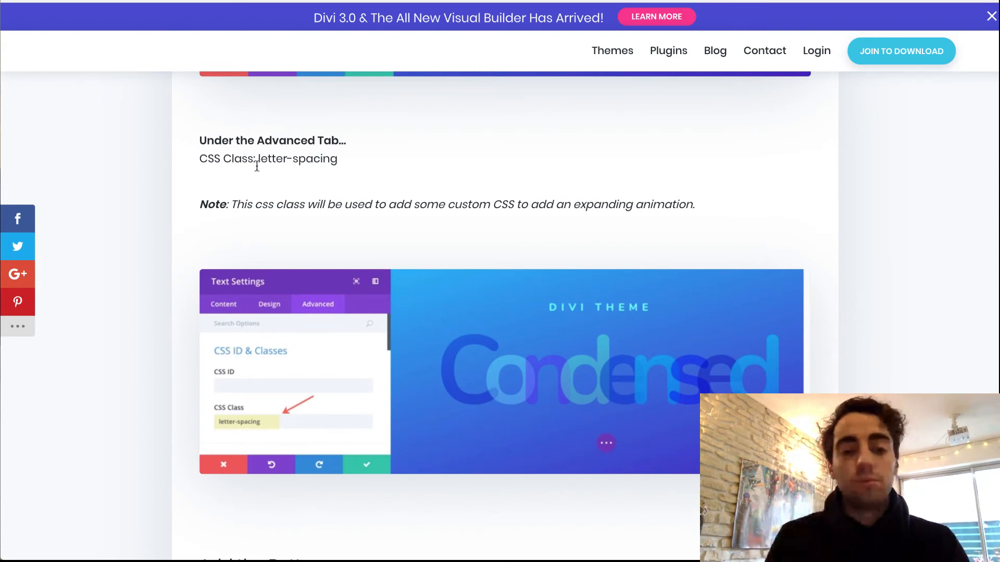
pyautogui.moveTo(258, 158); pyautogui.dragTo(344, 159)
pyautogui.hotkey('ctrl', 'c')
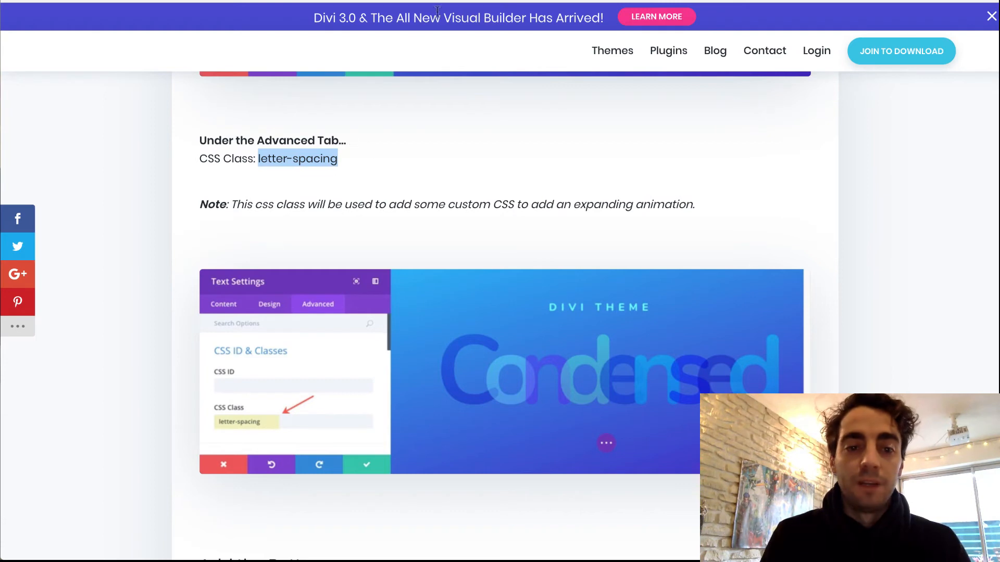
pyautogui.hotkey('ctrl', 'Tab')
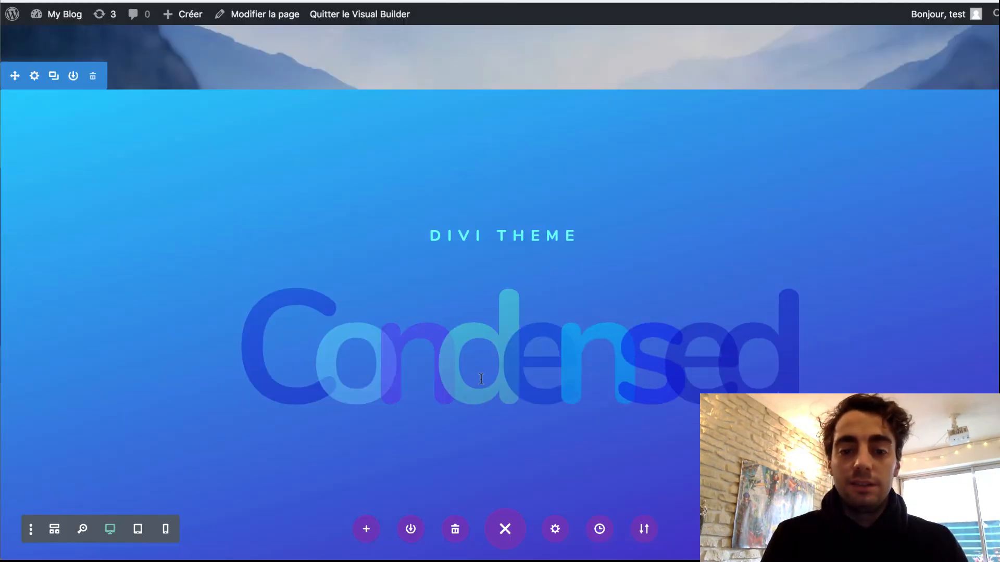
pyautogui.moveTo(474, 371)
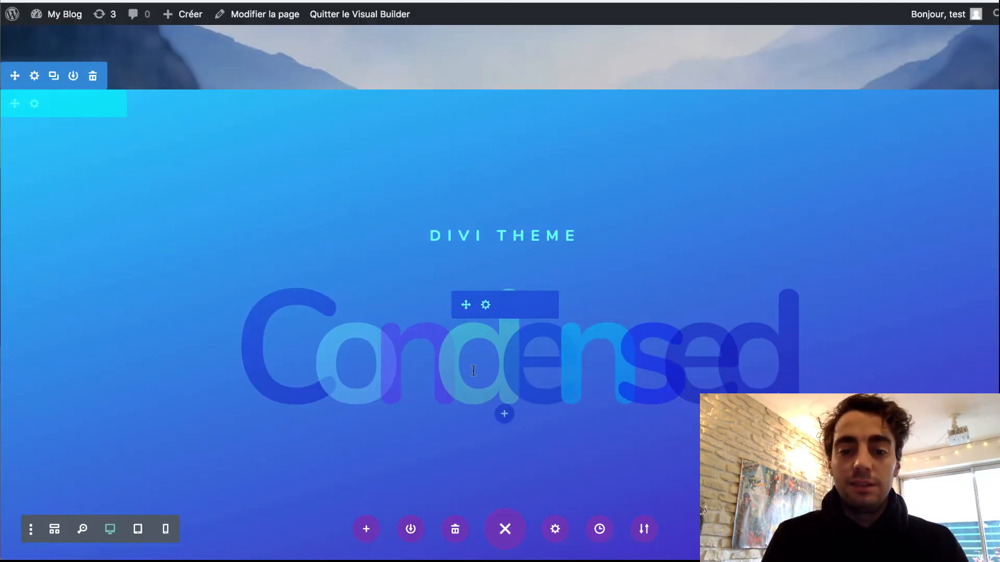
pyautogui.click(487, 305)
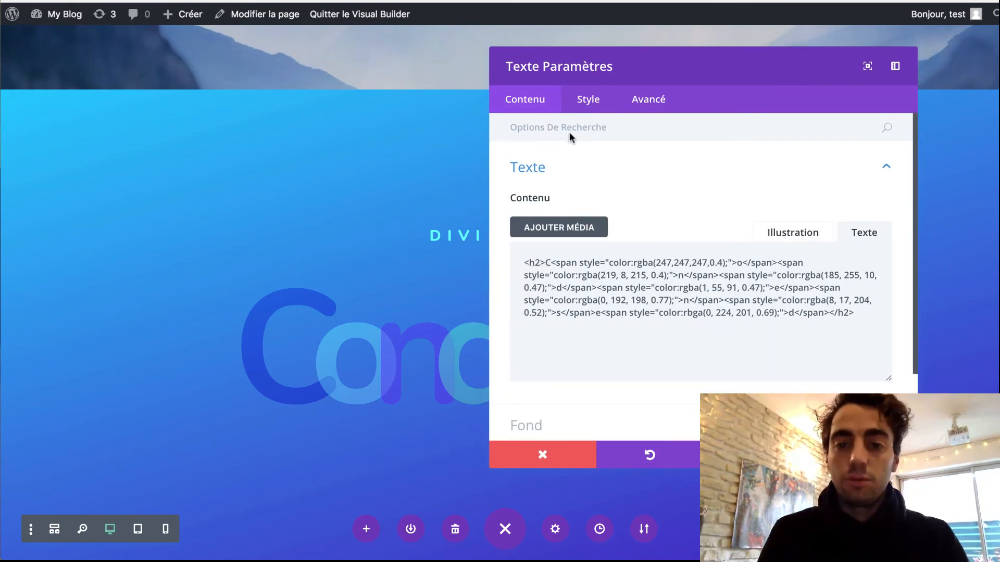
pyautogui.click(668, 106)
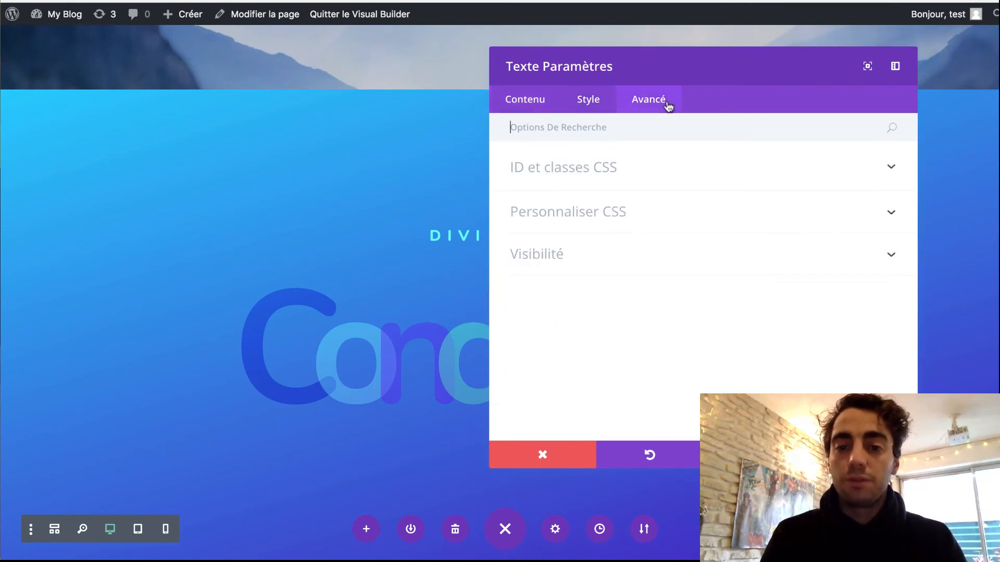
pyautogui.click(587, 177)
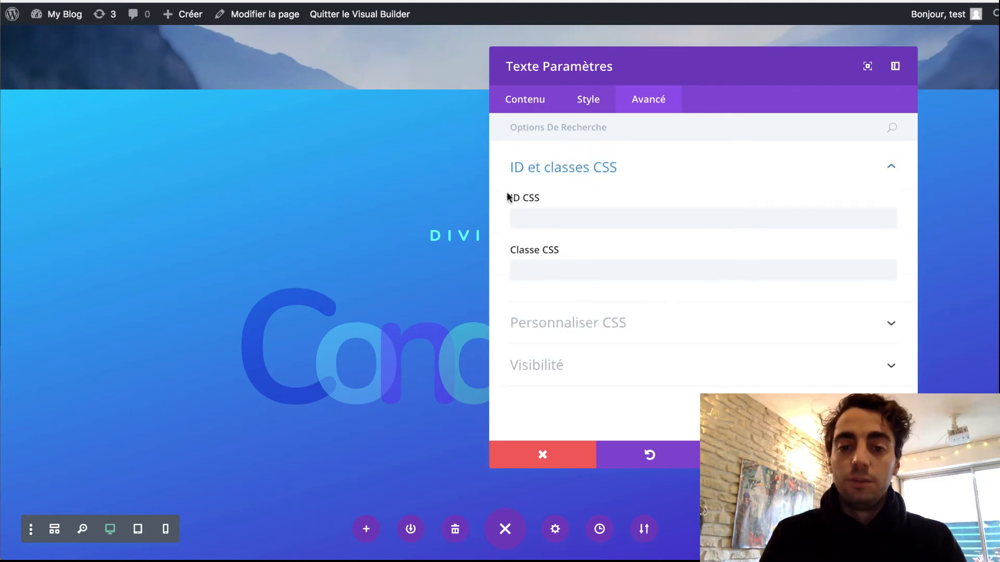
pyautogui.click(549, 275)
pyautogui.hotkey('ctrl', 'v')
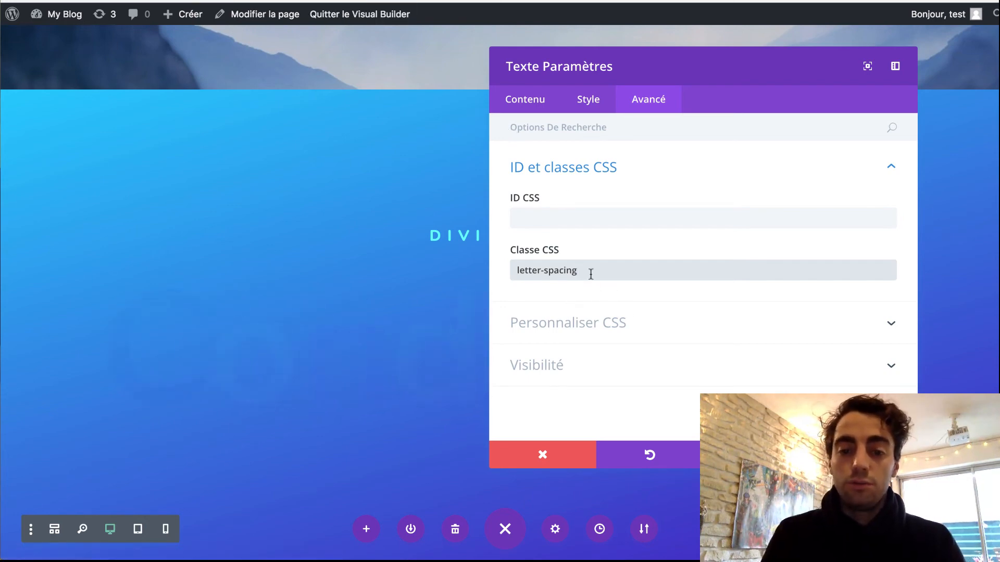
# Examine the tutorial's button settings and the custom page CSS that targets the letter-spacing class.
pyautogui.moveTo(586, 271); pyautogui.dragTo(500, 272)
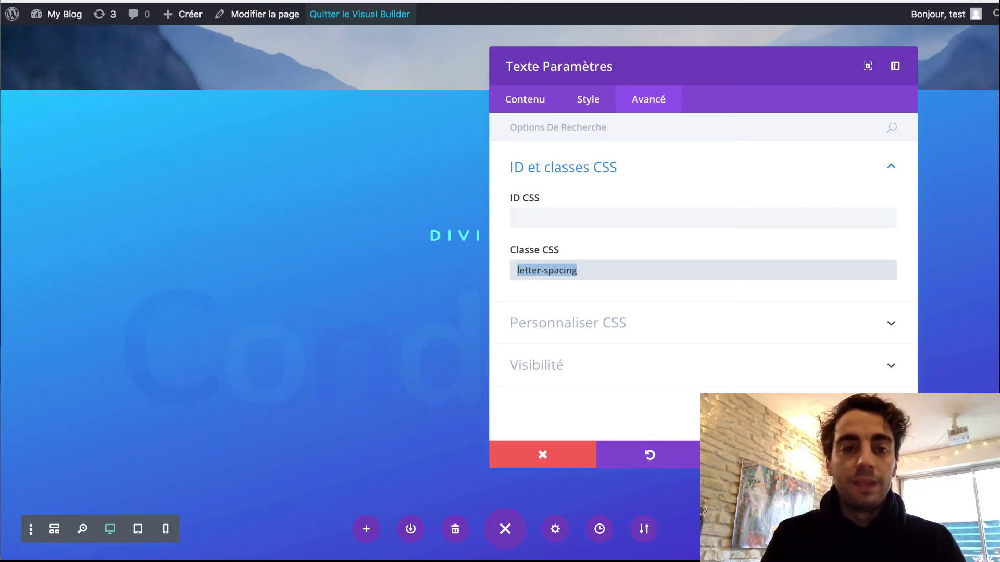
pyautogui.click(384, 1)
pyautogui.scroll(-10, 470, 349)
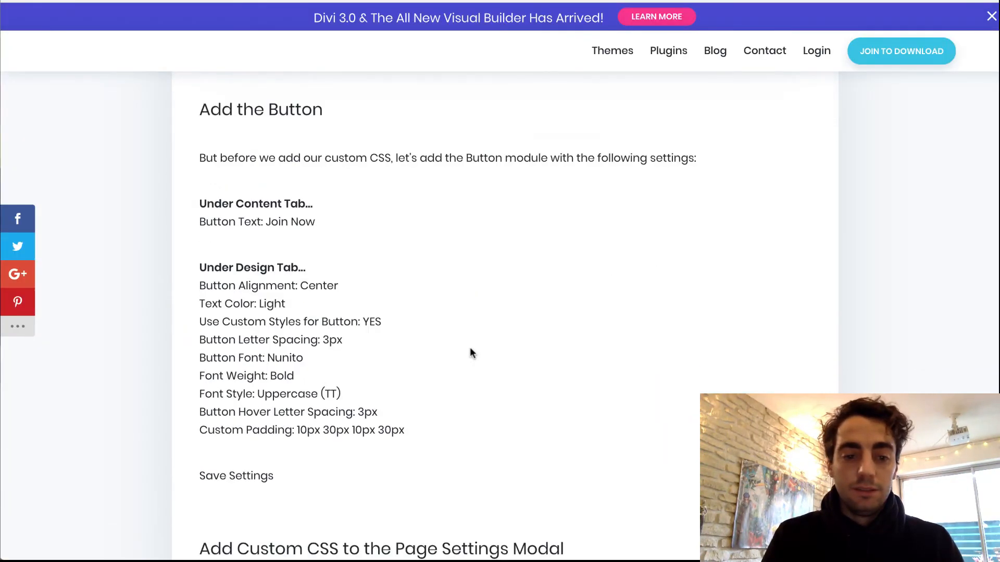
pyautogui.scroll(3, 470, 353)
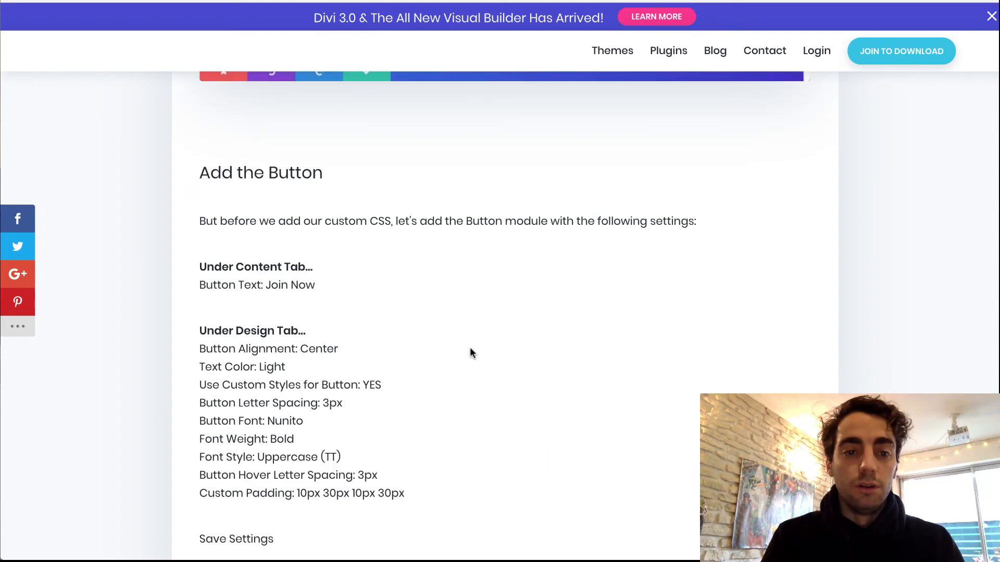
pyautogui.scroll(-9, 470, 354)
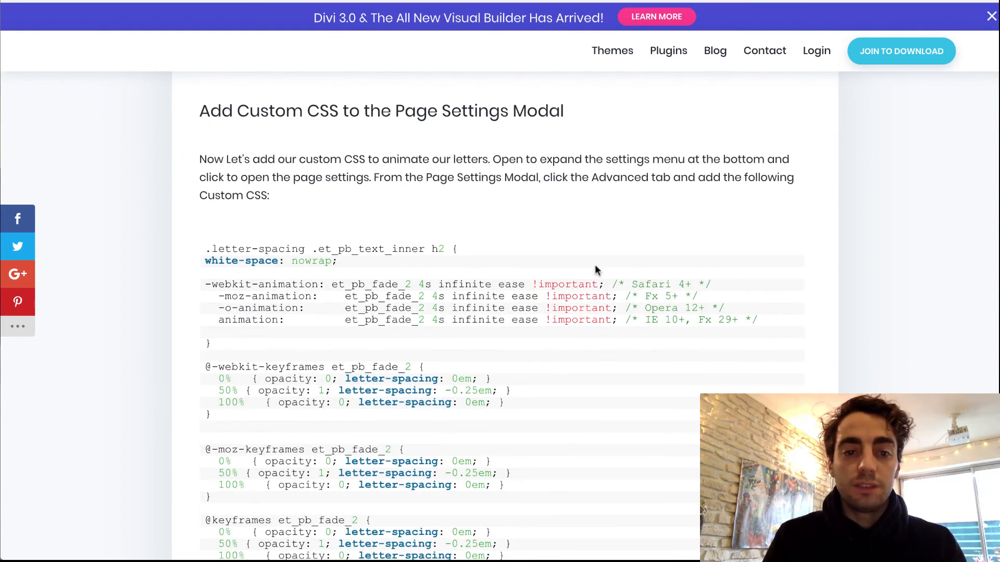
pyautogui.scroll(-4, 533, 495)
pyautogui.scroll(3, 533, 495)
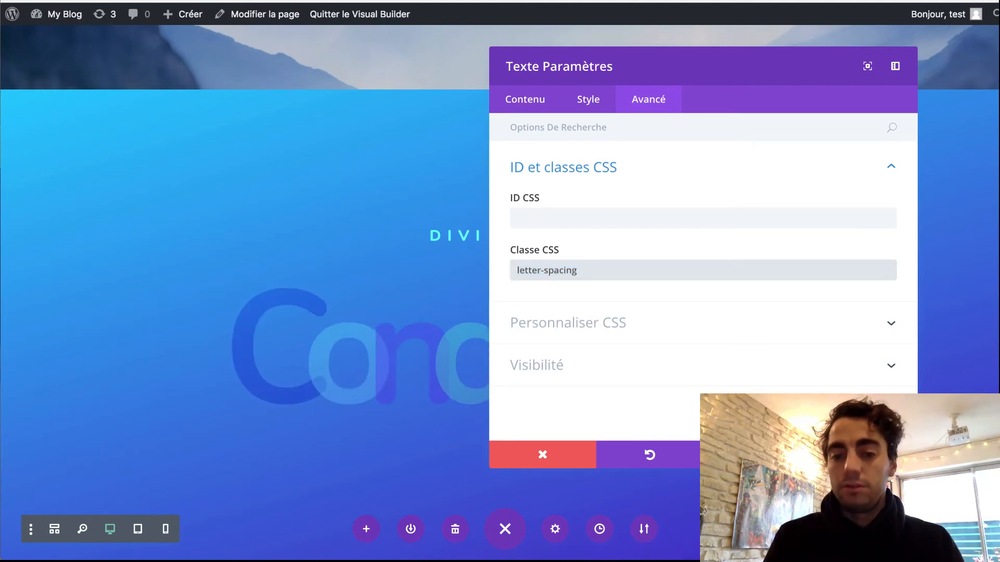
# Save the Condensed text module's settings, then open the page-level custom CSS and enlarge its code field to review the whole code.
pyautogui.click(864, 455)
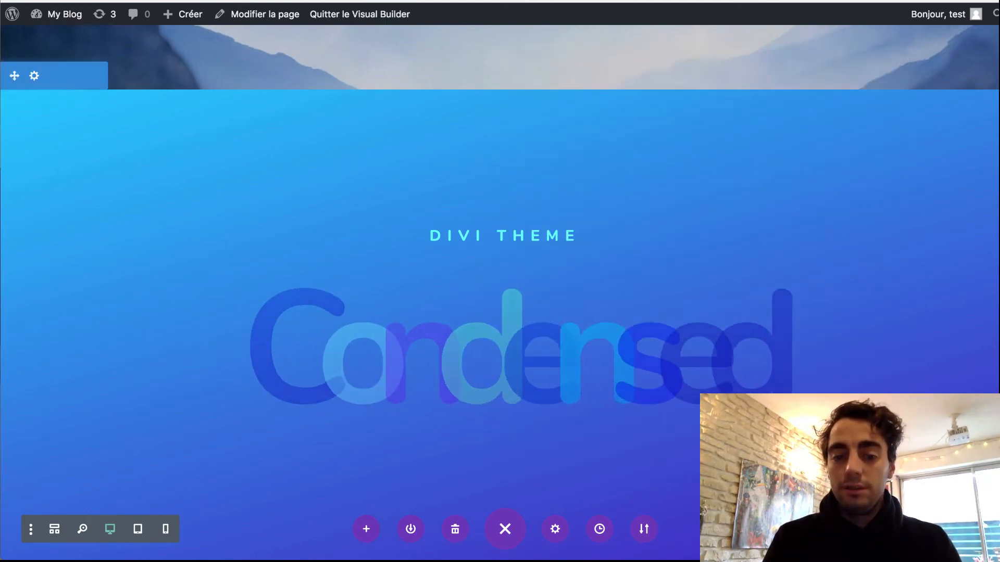
pyautogui.click(555, 530)
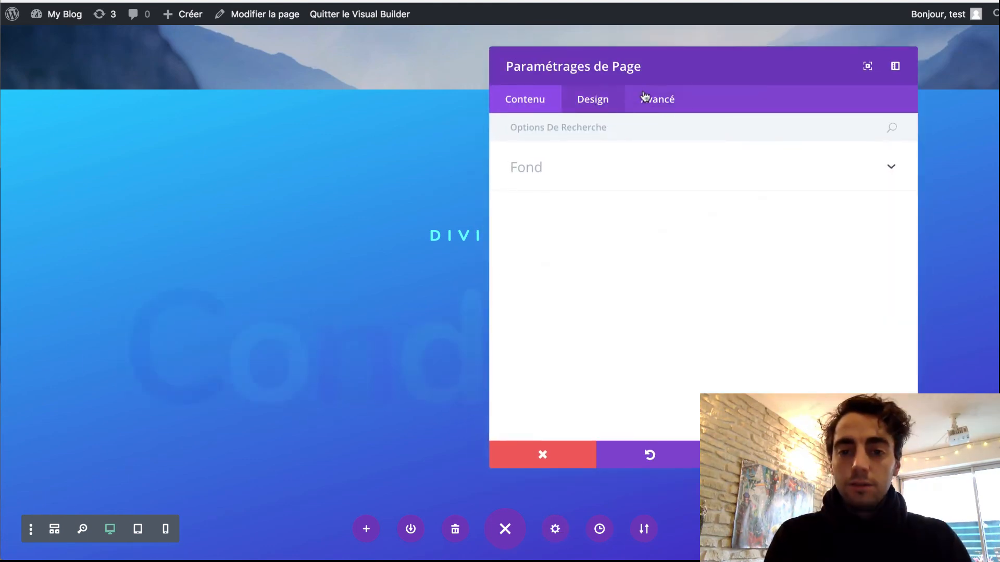
pyautogui.click(667, 111)
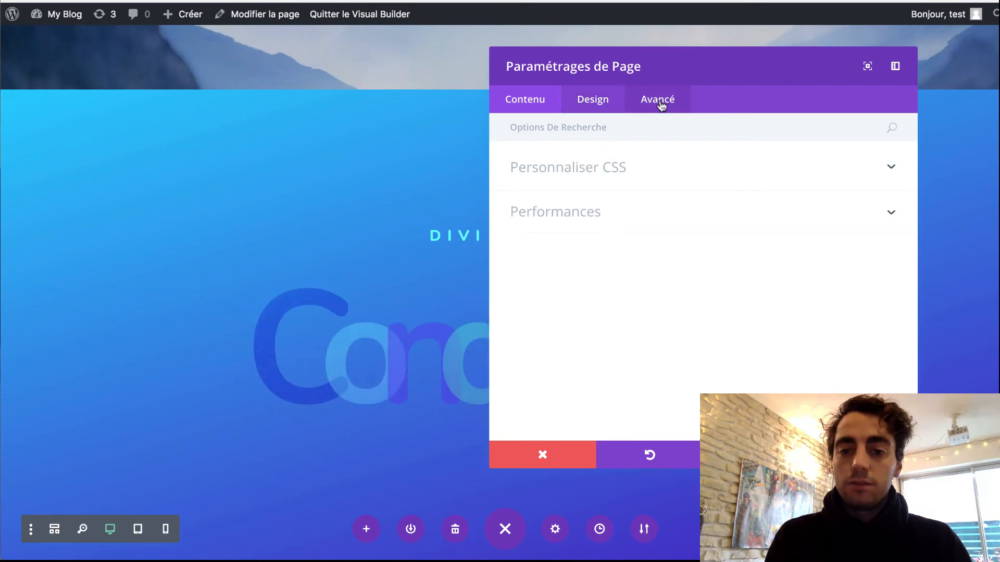
pyautogui.click(624, 169)
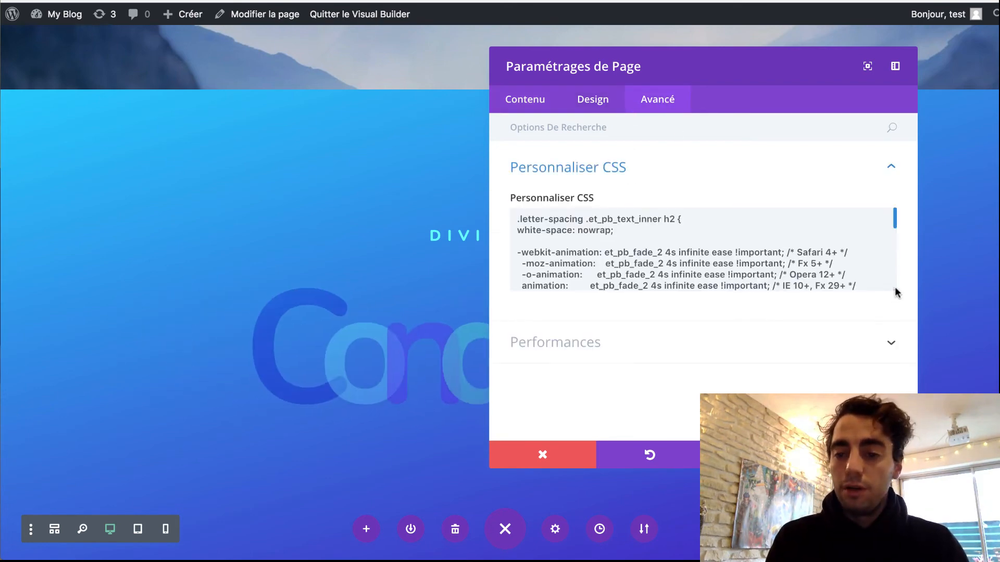
pyautogui.moveTo(894, 293); pyautogui.dragTo(895, 397)
pyautogui.scroll(-6, 797, 312)
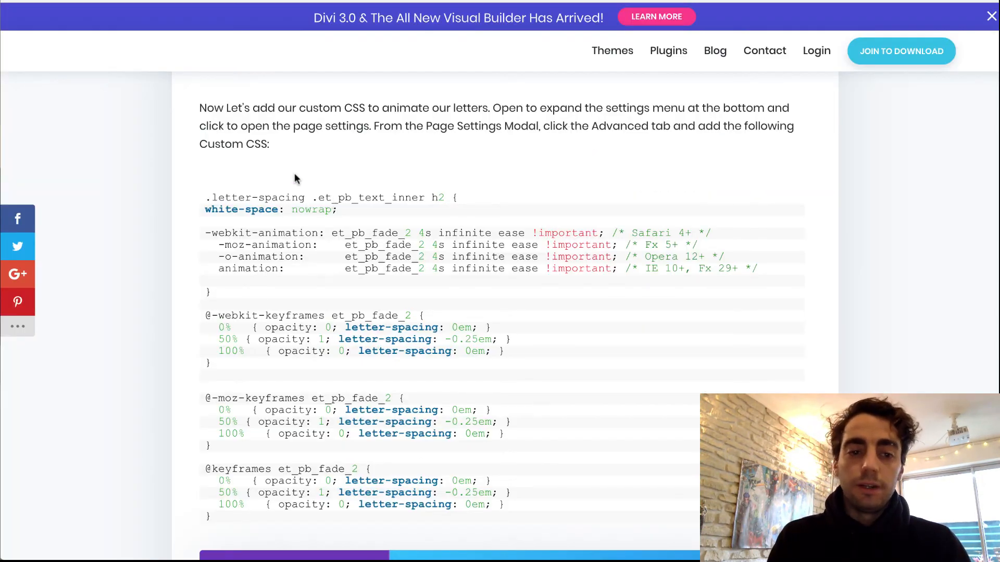
# Examine the tutorial's CSS selector part by part: the .letter-spacing class, .et_pb_text_inner and the h2 tag.
pyautogui.scroll(-1, 296, 178)
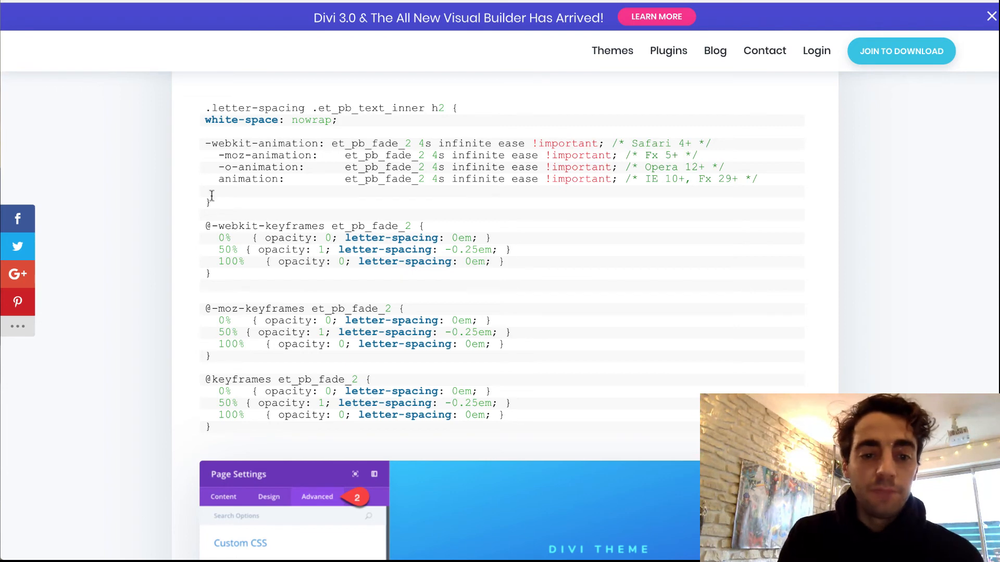
pyautogui.tripleClick(206, 225)
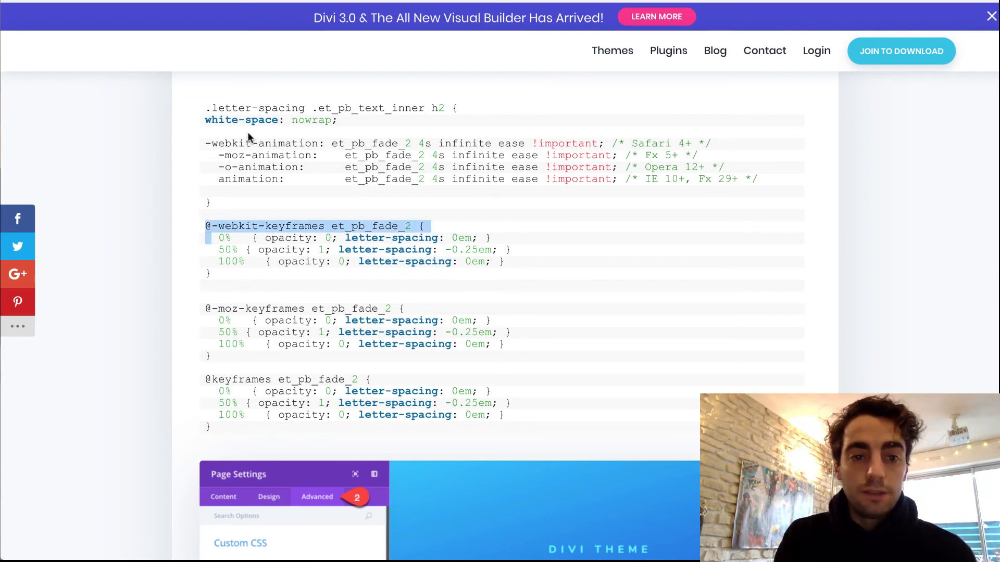
pyautogui.moveTo(203, 110); pyautogui.dragTo(219, 204)
pyautogui.click(276, 111)
pyautogui.moveTo(305, 108); pyautogui.dragTo(207, 108)
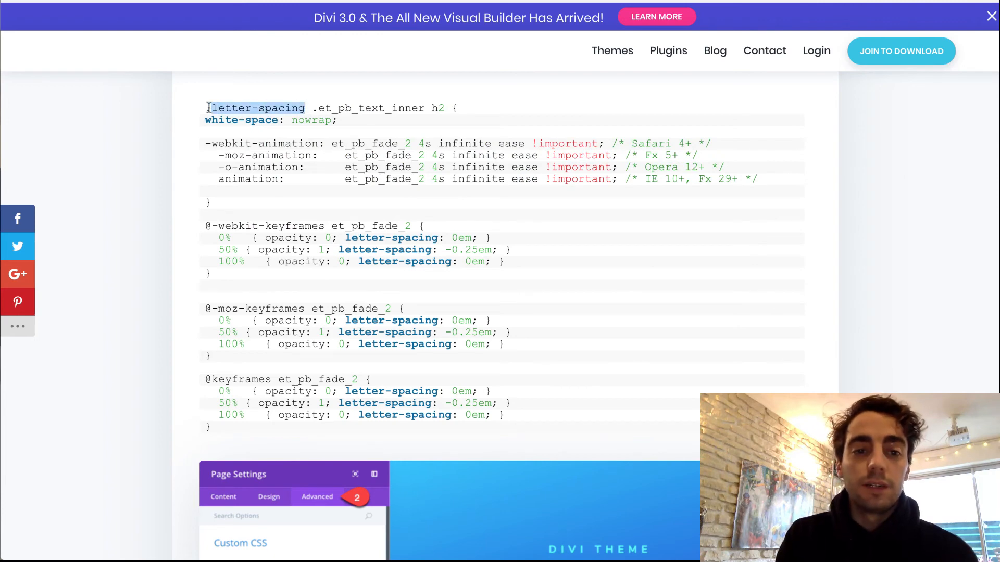
pyautogui.click(368, 107)
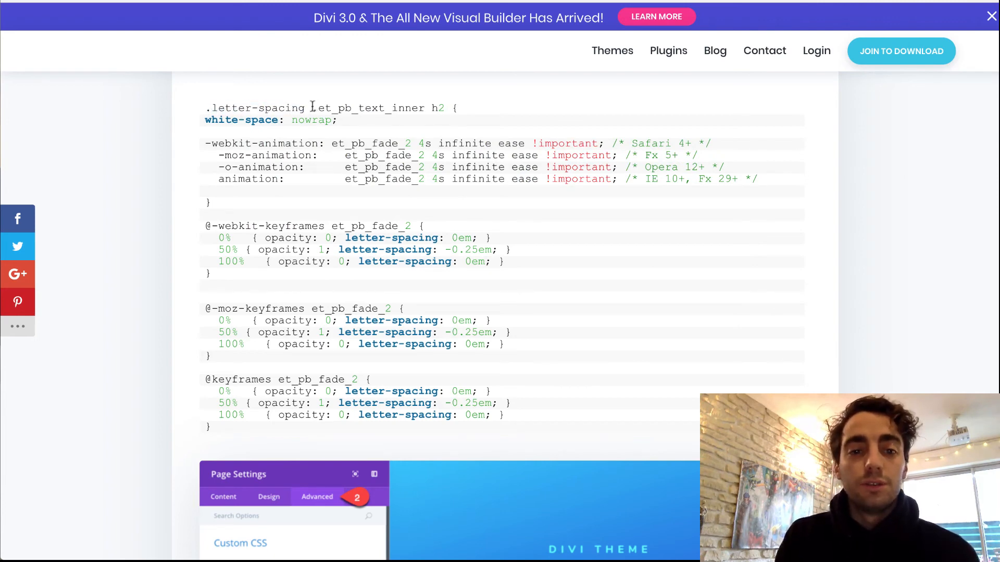
pyautogui.moveTo(311, 108); pyautogui.dragTo(425, 108)
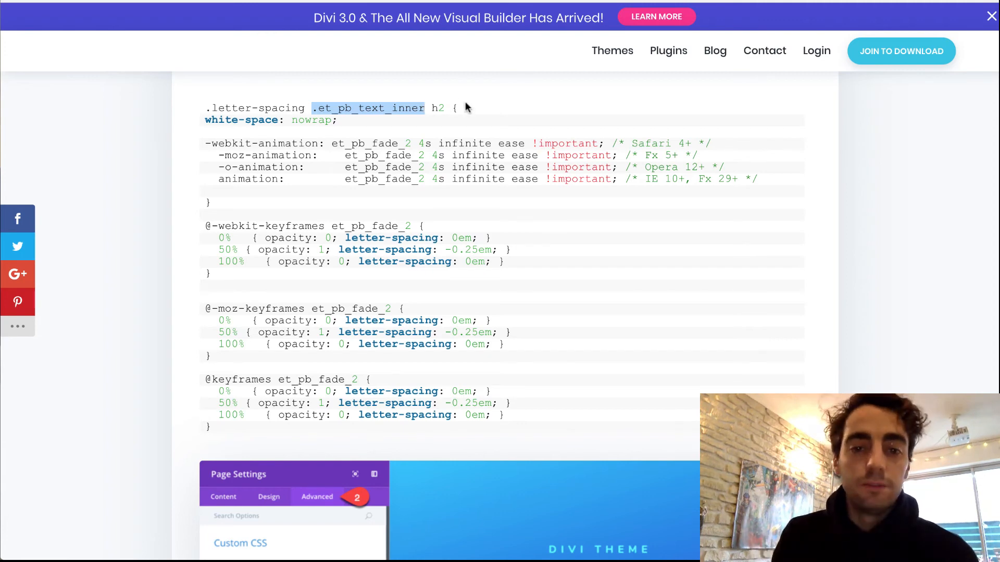
pyautogui.doubleClick(436, 107)
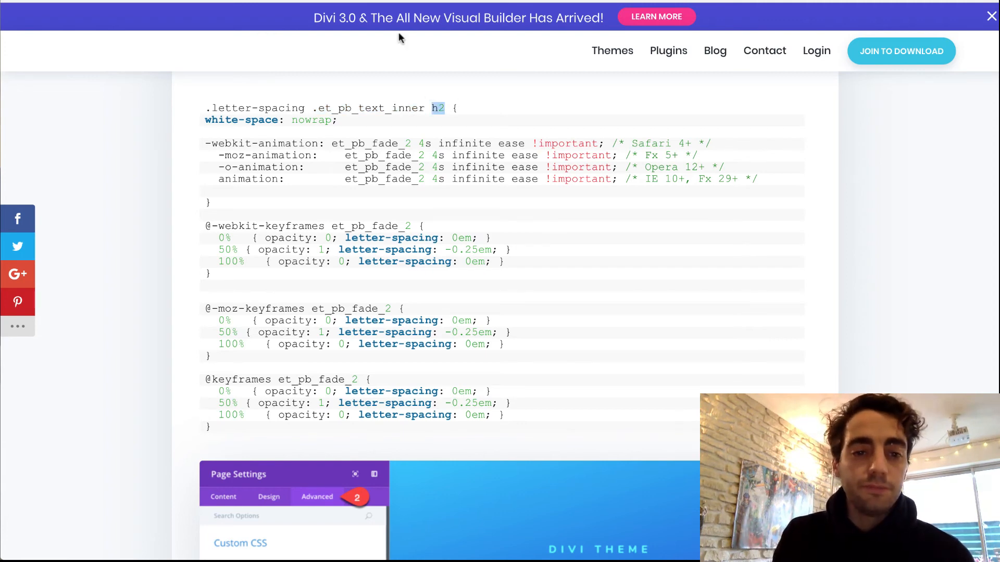
# Examine the tutorial's white-space: nowrap rule, the browser-prefixed animation declarations and the keyframes blocks.
pyautogui.moveTo(205, 121); pyautogui.dragTo(339, 121)
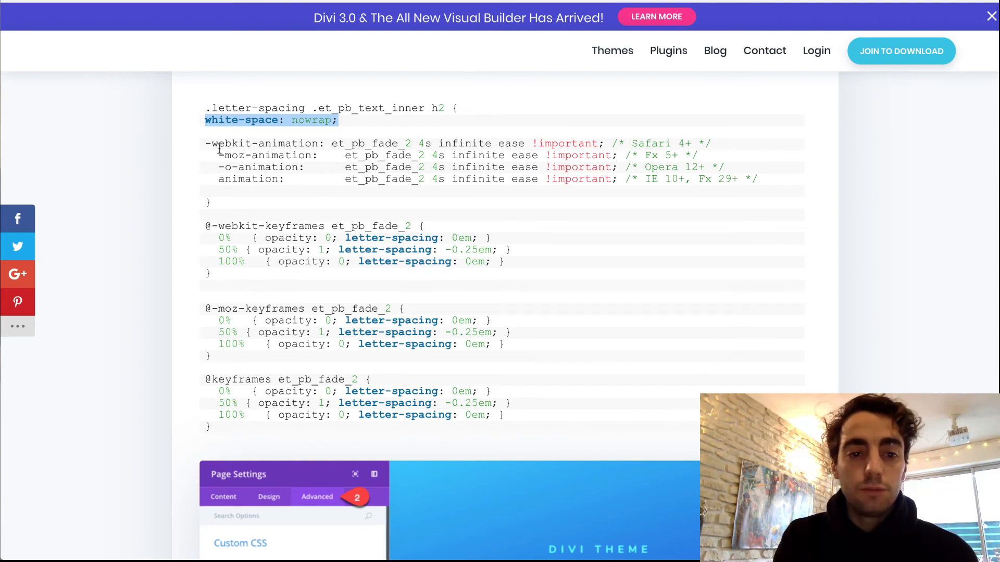
pyautogui.moveTo(206, 144); pyautogui.dragTo(327, 145)
pyautogui.click(274, 151)
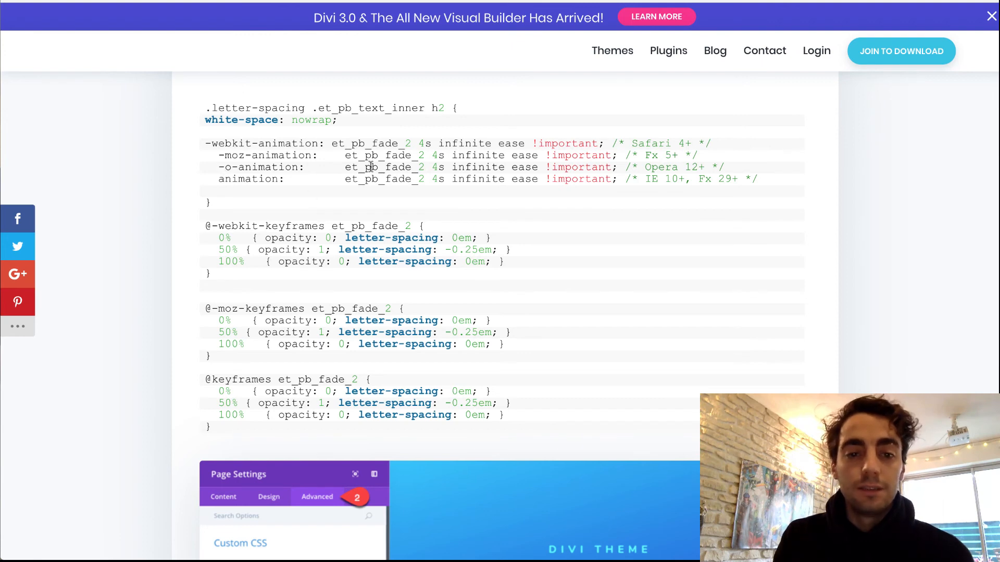
pyautogui.moveTo(344, 179); pyautogui.dragTo(426, 178)
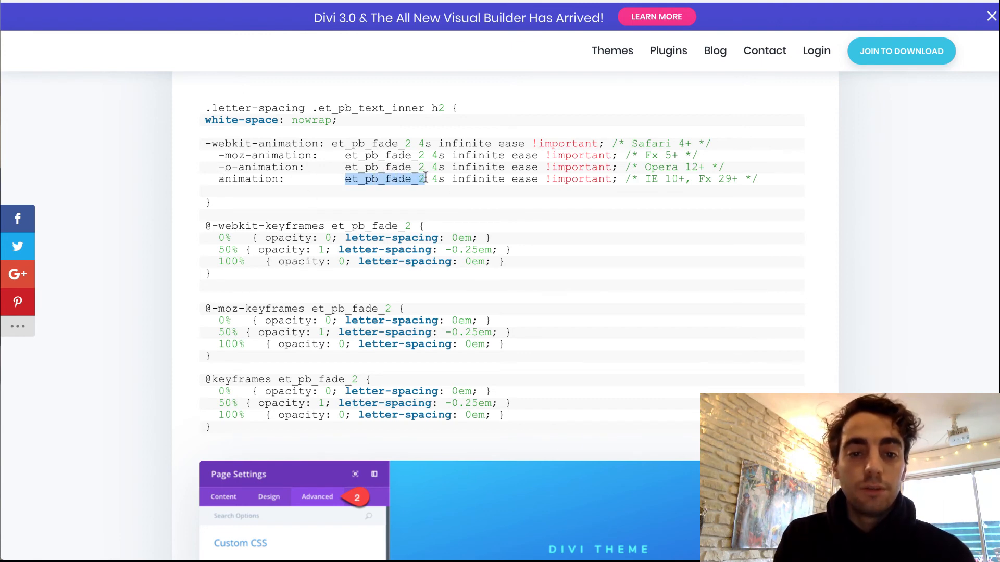
pyautogui.moveTo(211, 226); pyautogui.dragTo(246, 427)
pyautogui.click(247, 423)
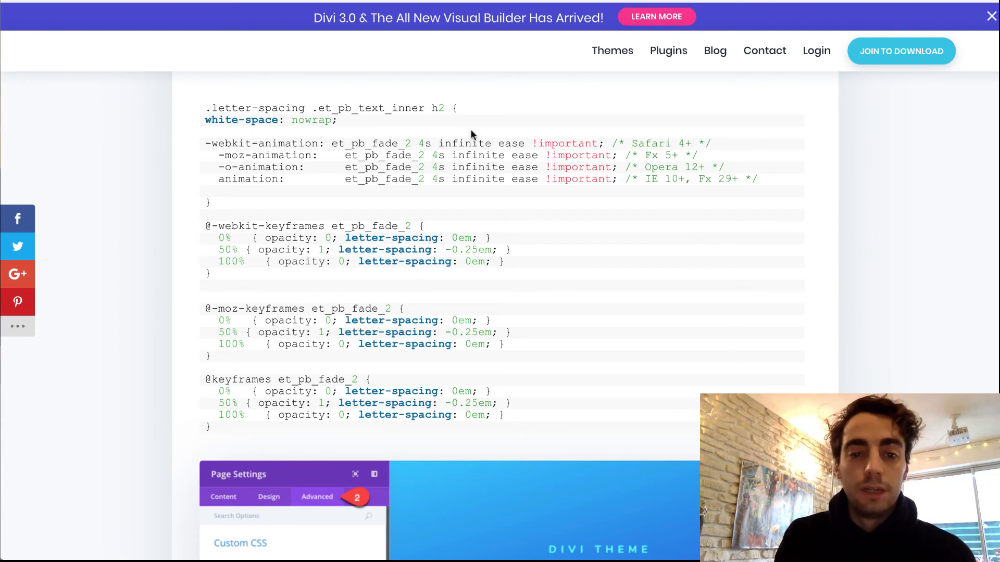
# Examine the animation declaration's parts: the et_pb_fade_2 name shared with the keyframes, the 4s duration, infinite, ease and !important.
pyautogui.moveTo(345, 179); pyautogui.dragTo(425, 178)
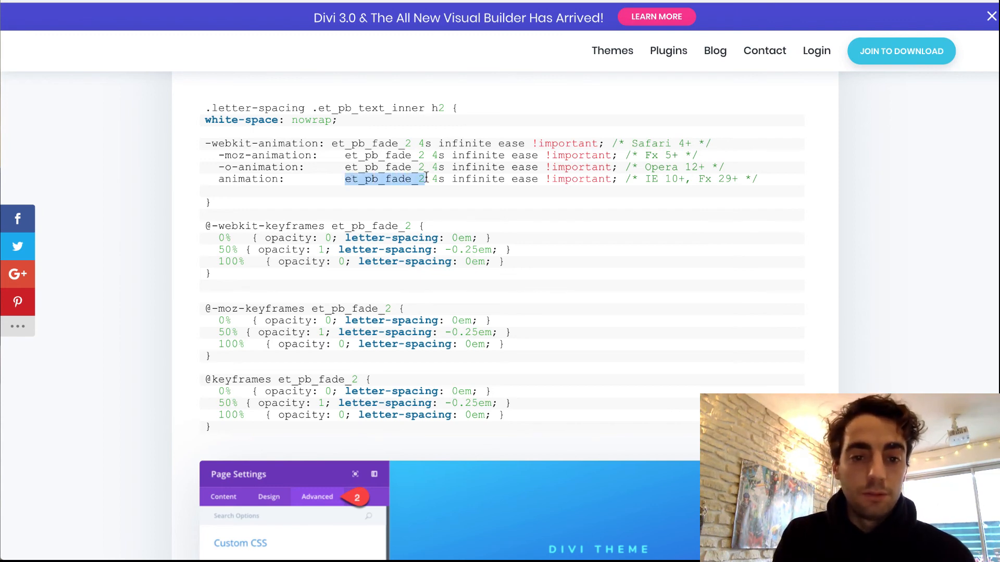
pyautogui.click(215, 225)
pyautogui.moveTo(215, 225); pyautogui.dragTo(417, 225)
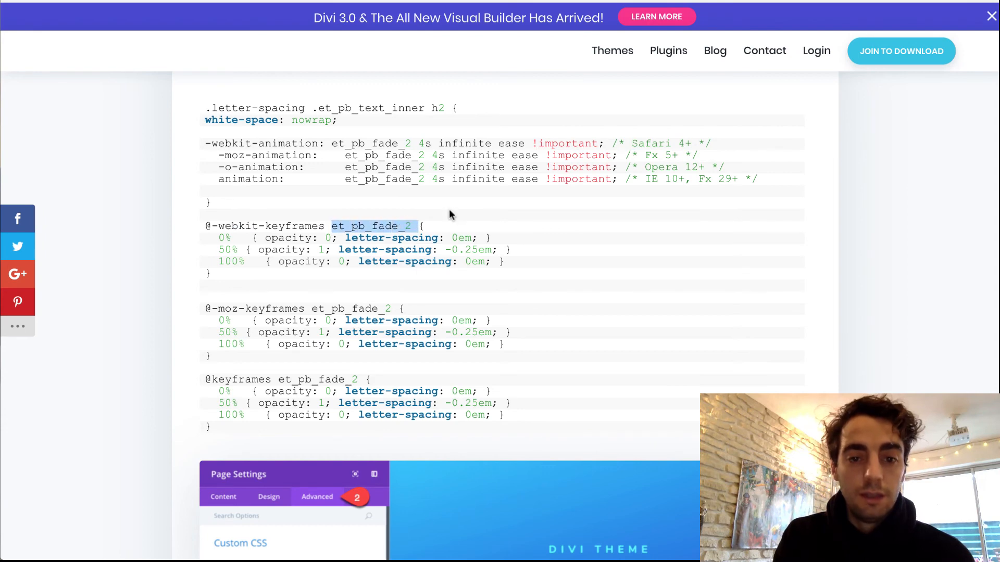
pyautogui.click(452, 200)
pyautogui.doubleClick(436, 179)
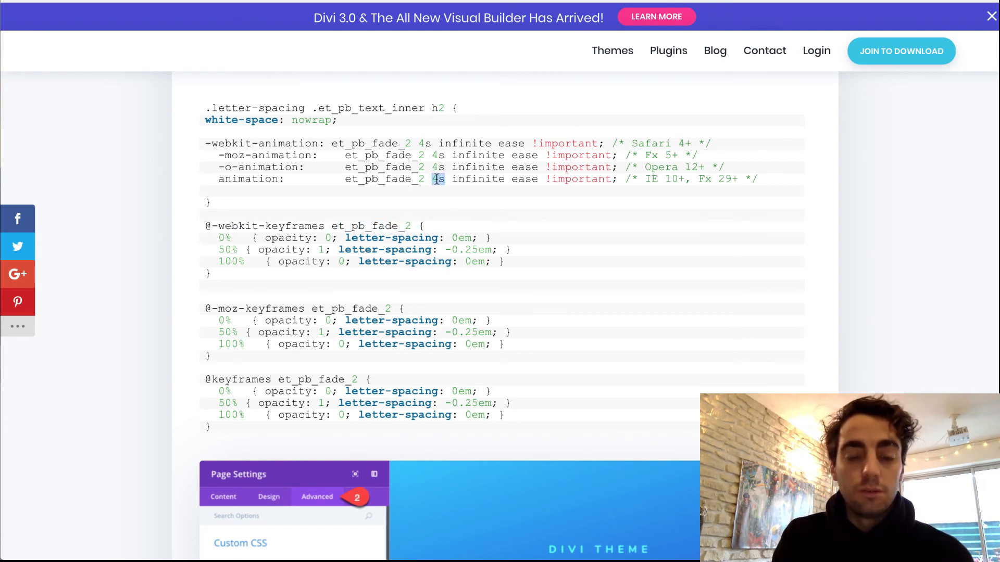
pyautogui.doubleClick(478, 177)
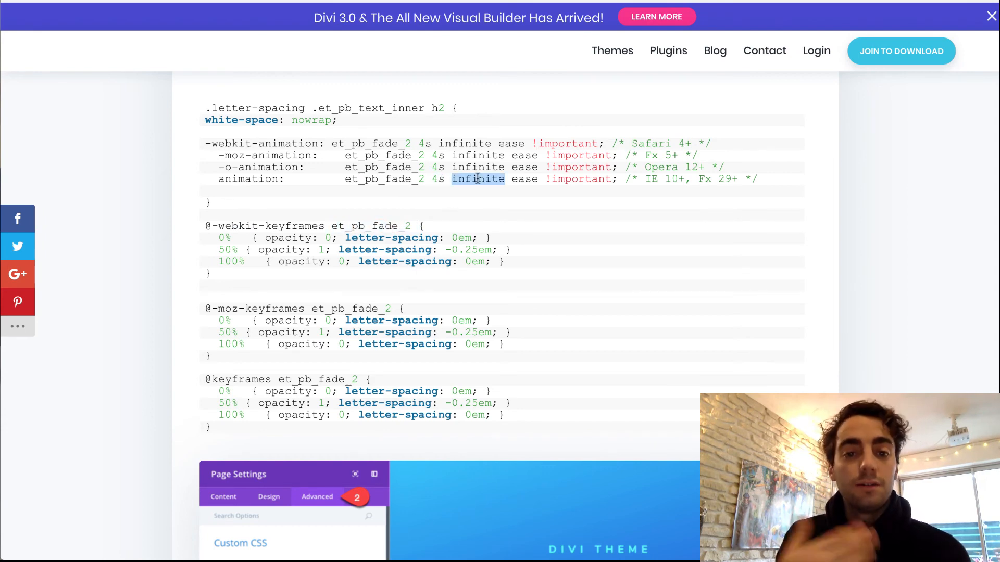
pyautogui.doubleClick(522, 179)
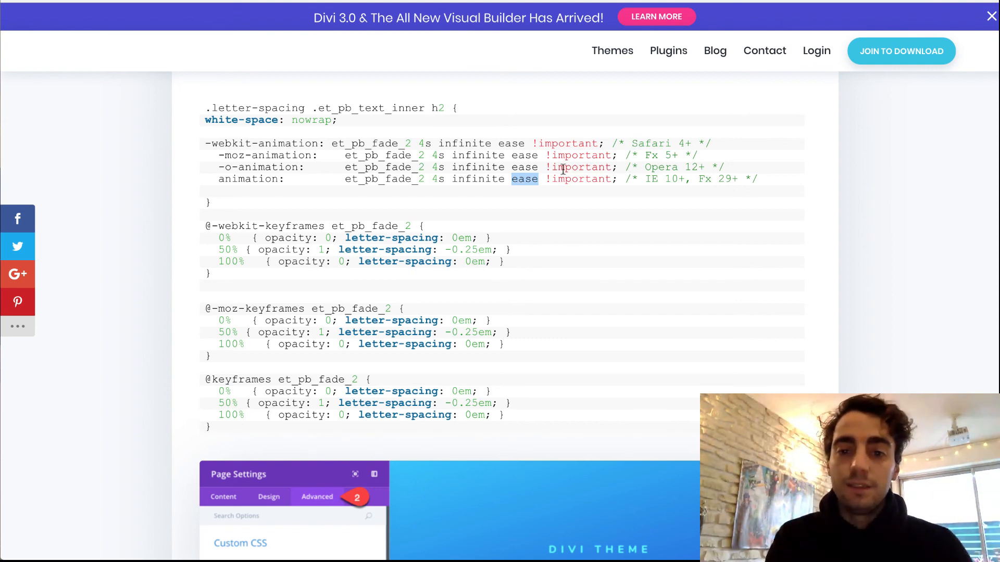
pyautogui.moveTo(545, 181); pyautogui.dragTo(616, 183)
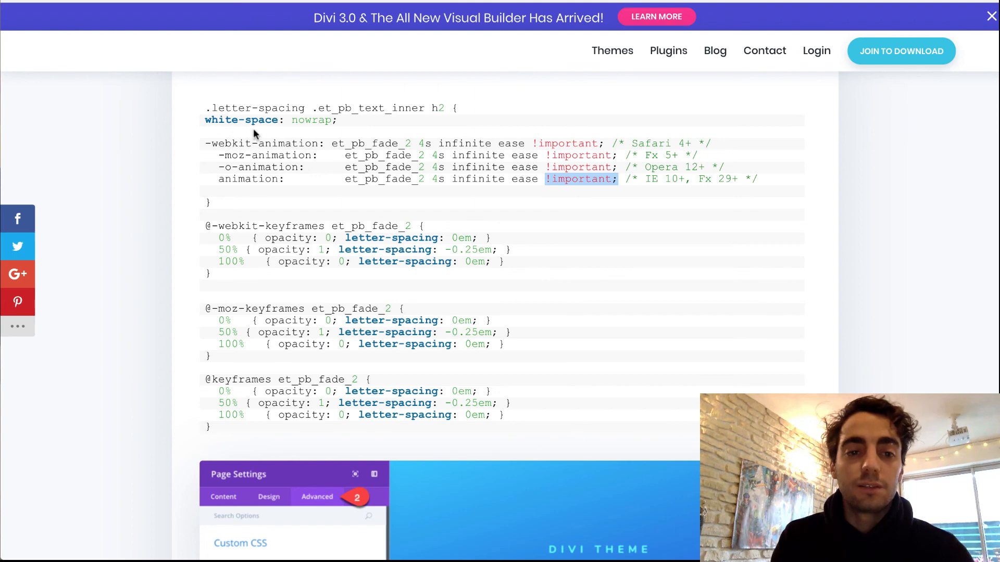
# Review the tutorial's h2 selector once more, then return to the Divi page settings and save them with the custom CSS.
pyautogui.moveTo(224, 108); pyautogui.dragTo(443, 107)
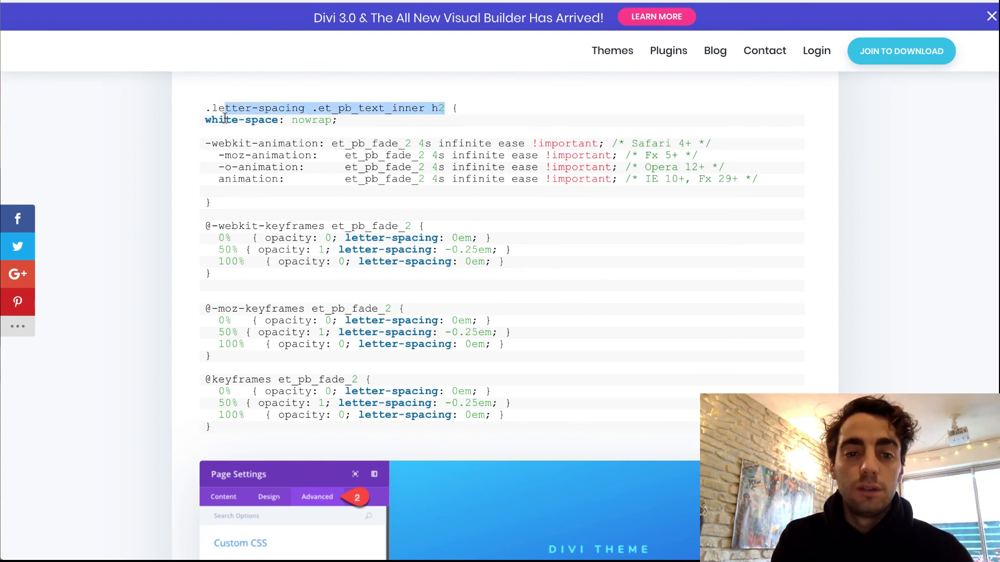
pyautogui.moveTo(207, 110); pyautogui.dragTo(414, 118)
pyautogui.click(414, 118)
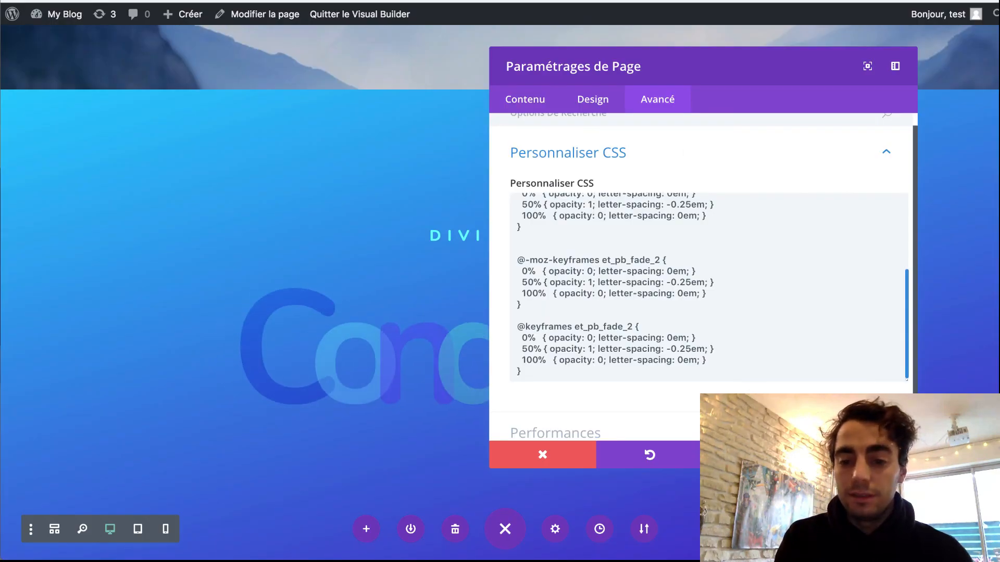
pyautogui.click(863, 454)
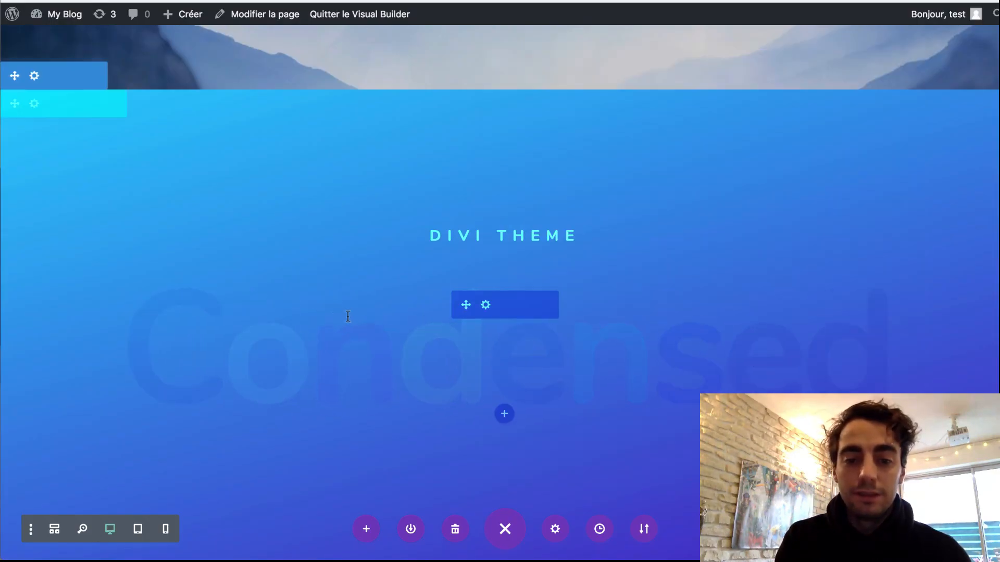